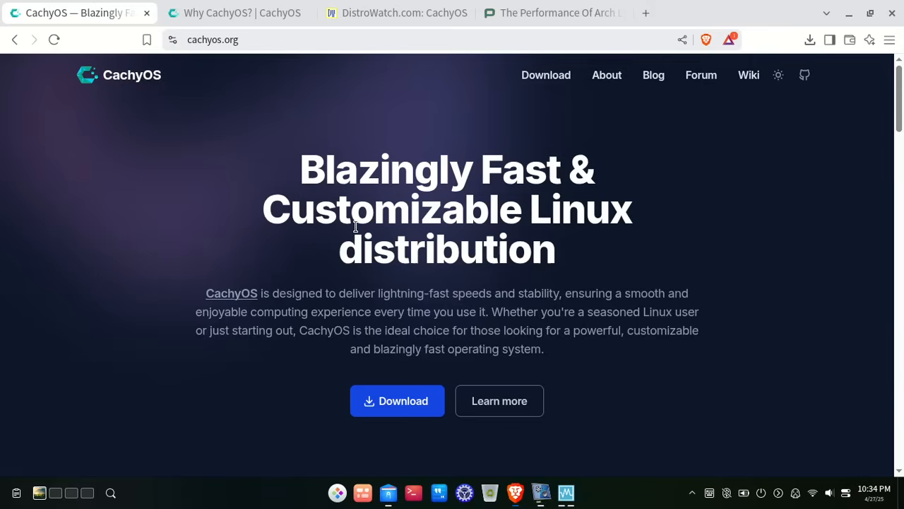
- Scroll the CachyOS homepage, highlighting Arch Linux, the optimized packages heading and the x86-64-v3/v4/Zen4 mention
scroll(345, 223, "down", 5)
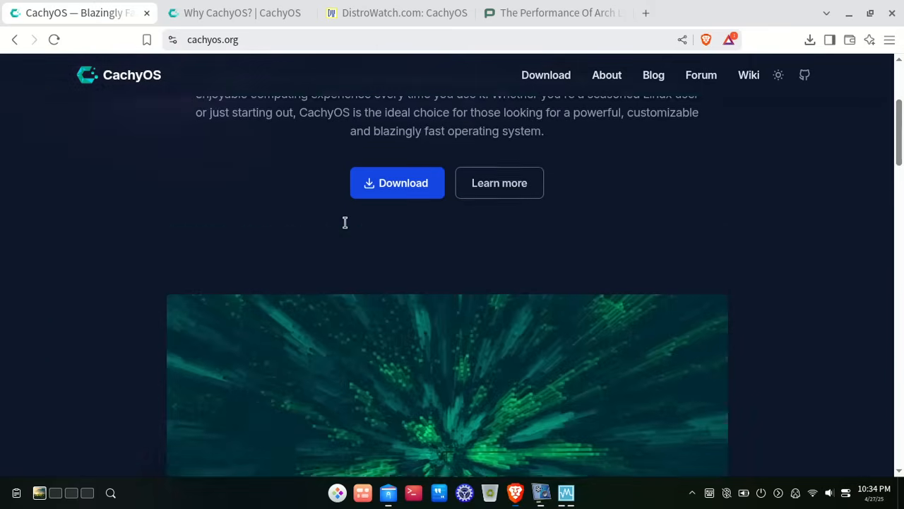
scroll(345, 223, "down", 4)
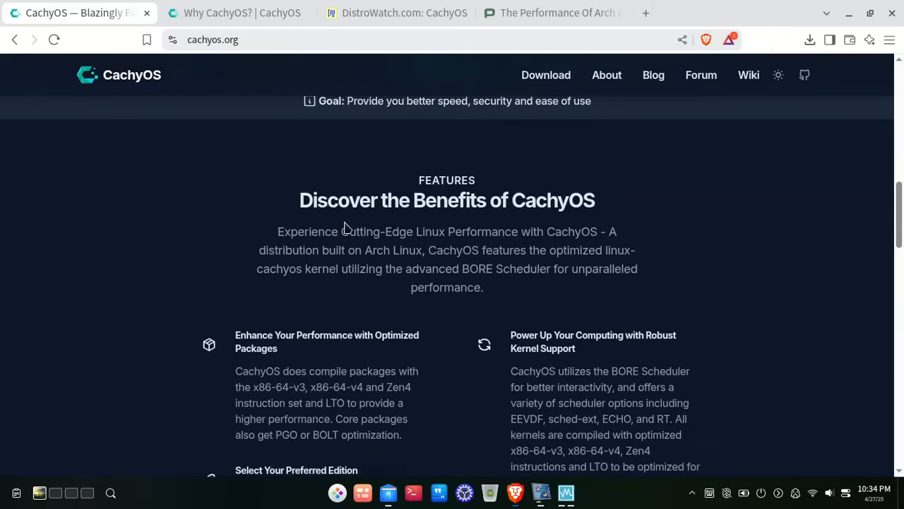
scroll(347, 227, "down", 1)
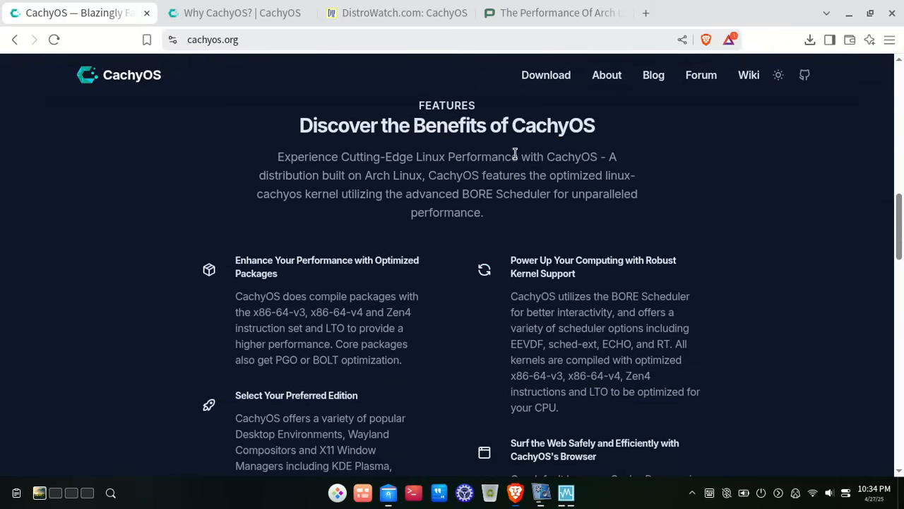
left_click_drag(364, 176, 418, 175)
left_click(418, 175)
scroll(365, 209, "down", 3)
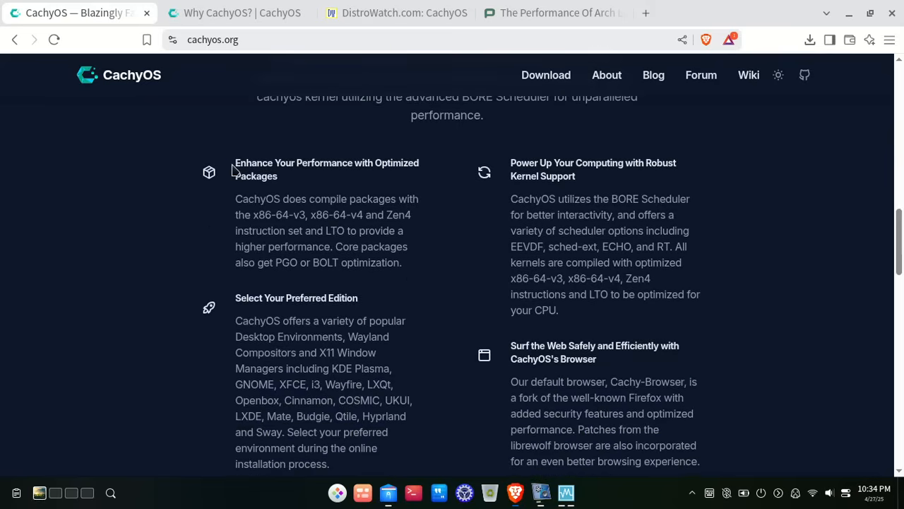
left_click_drag(232, 171, 275, 177)
left_click(278, 185)
left_click_drag(257, 216, 417, 220)
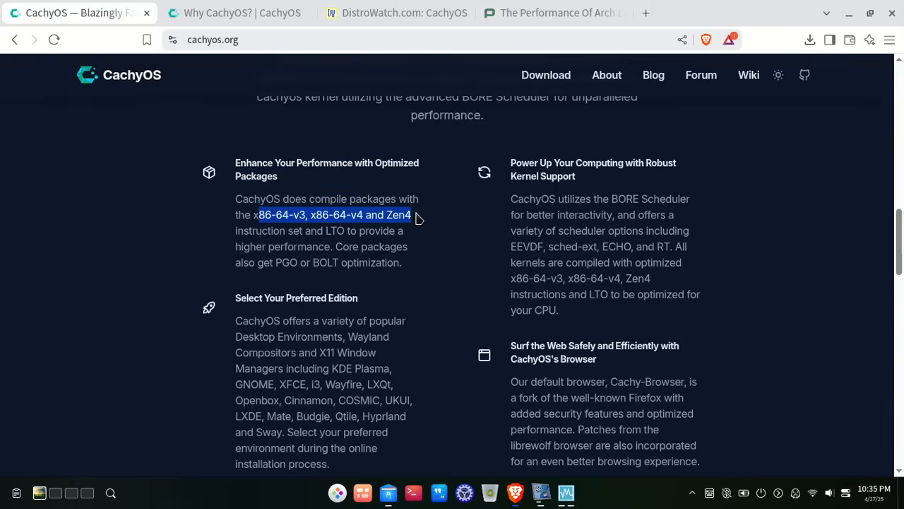
left_click(418, 219)
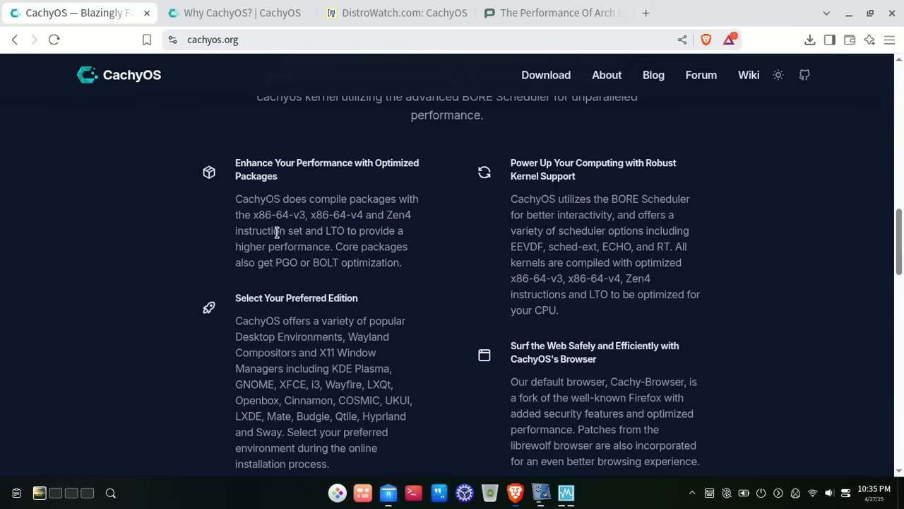
- Highlight the supported desktop environments list and the online installation process wording
scroll(277, 233, "down", 2)
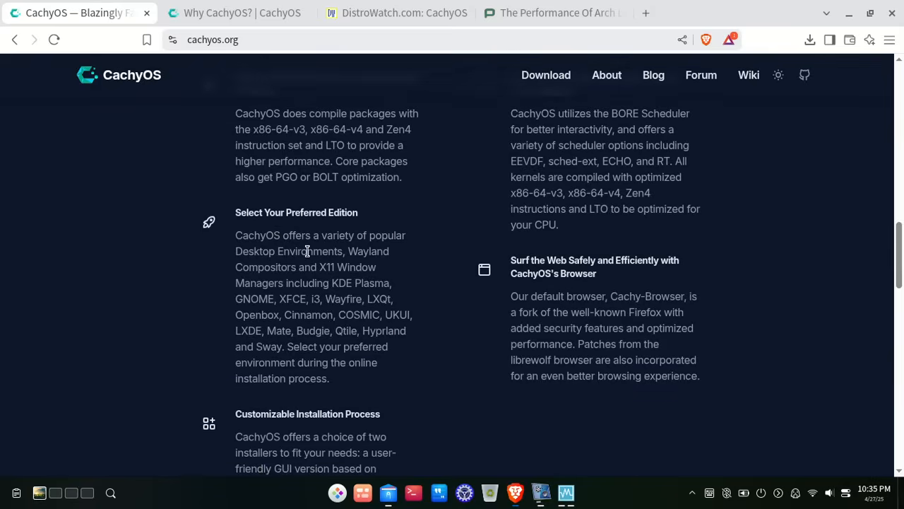
scroll(307, 255, "up", 1)
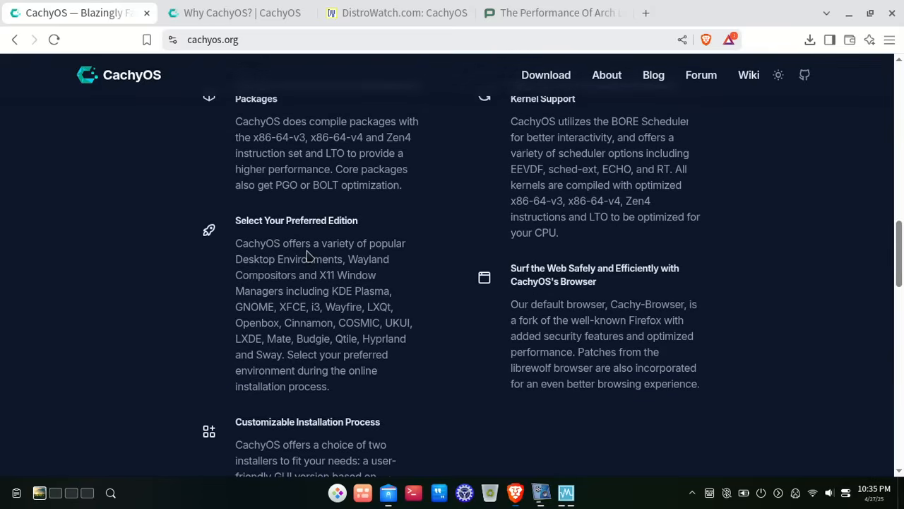
left_click_drag(312, 266, 286, 357)
left_click(286, 357)
left_click_drag(352, 365, 279, 386)
left_click(280, 386)
- Highlight the kernel support feature and its description, then scroll further down the homepage
scroll(346, 364, "down", 3)
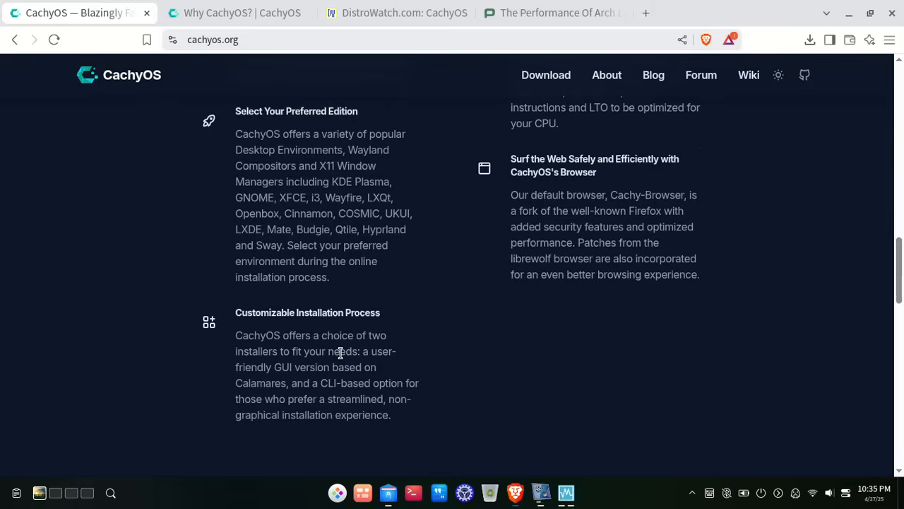
scroll(434, 380, "up", 7)
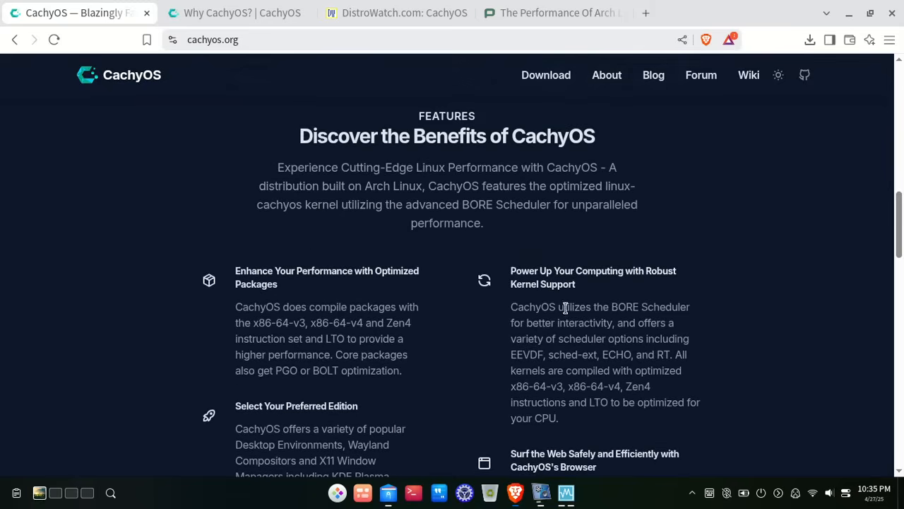
scroll(599, 285, "down", 2)
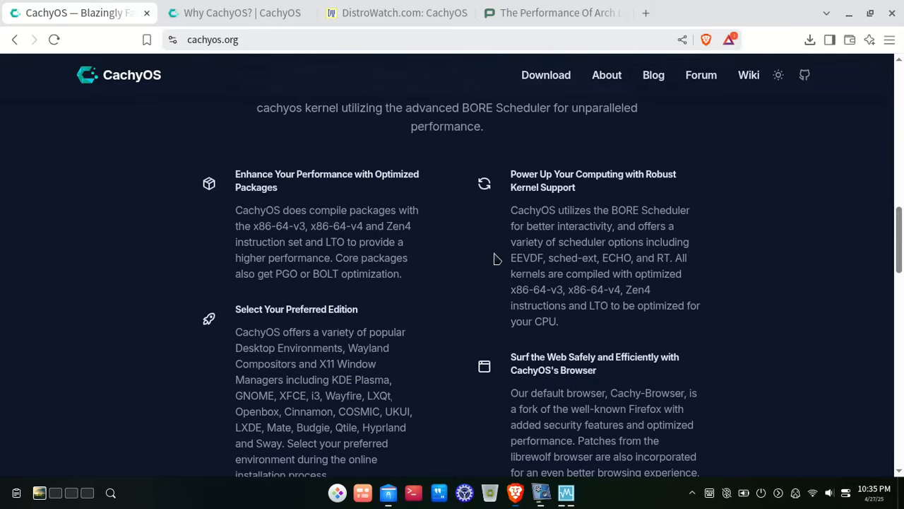
left_click_drag(500, 252, 614, 343)
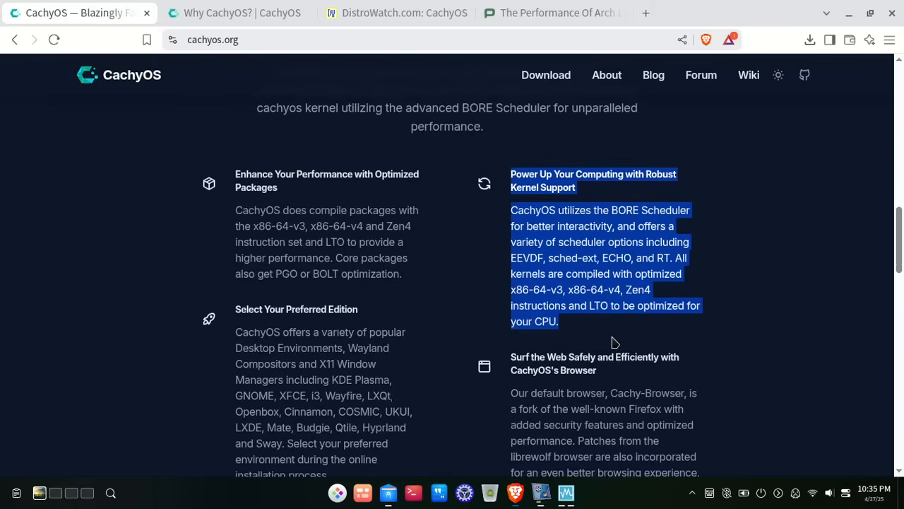
left_click(563, 331)
scroll(562, 332, "down", 2)
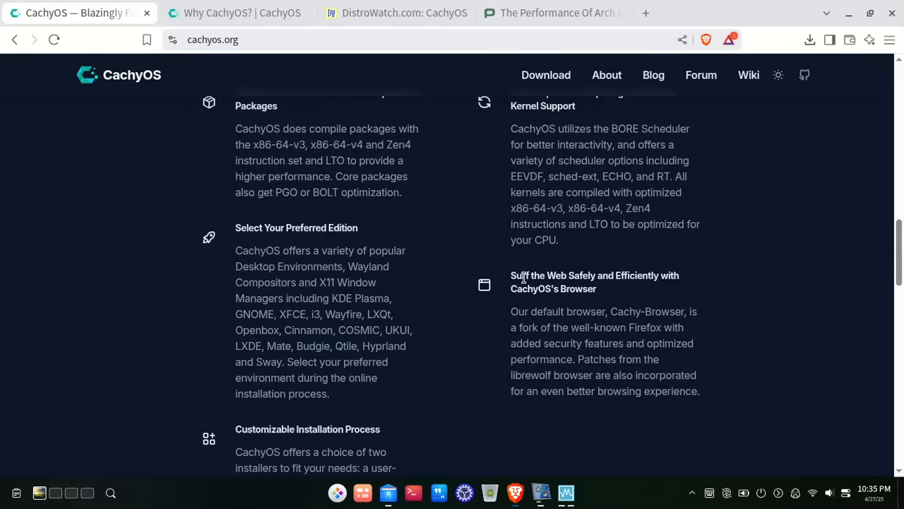
scroll(524, 277, "down", 1)
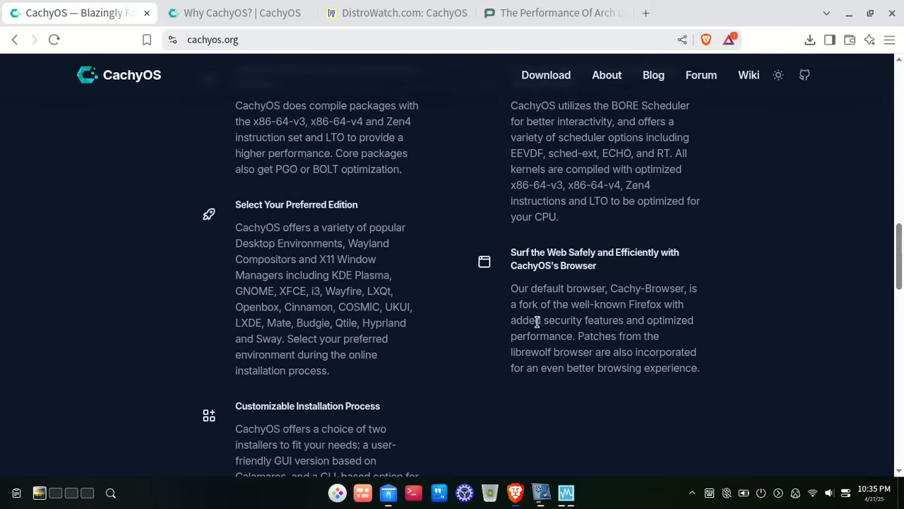
scroll(537, 322, "down", 1)
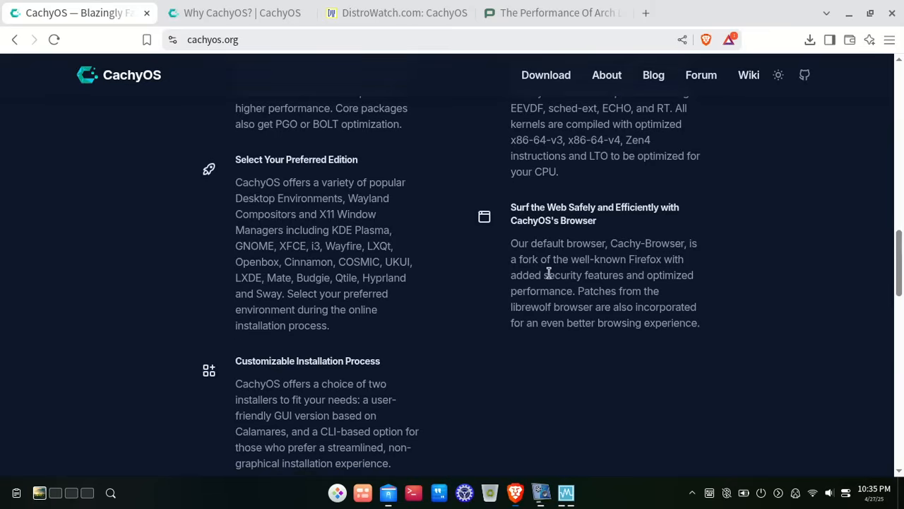
scroll(563, 285, "down", 4)
scroll(565, 285, "down", 10)
scroll(565, 285, "up", 15)
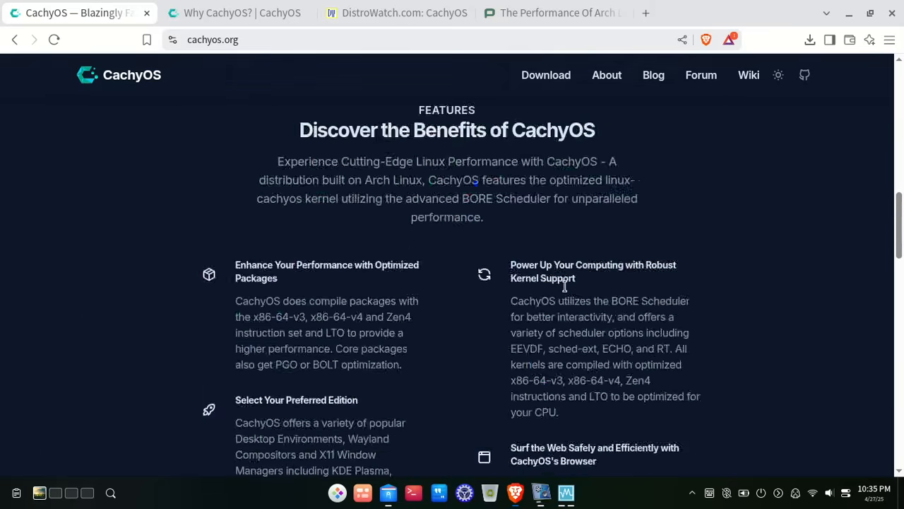
scroll(565, 286, "up", 10)
- Go to the download page and scroll between the Desktop and Handheld Edition sections
left_click(380, 412)
scroll(340, 158, "down", 2)
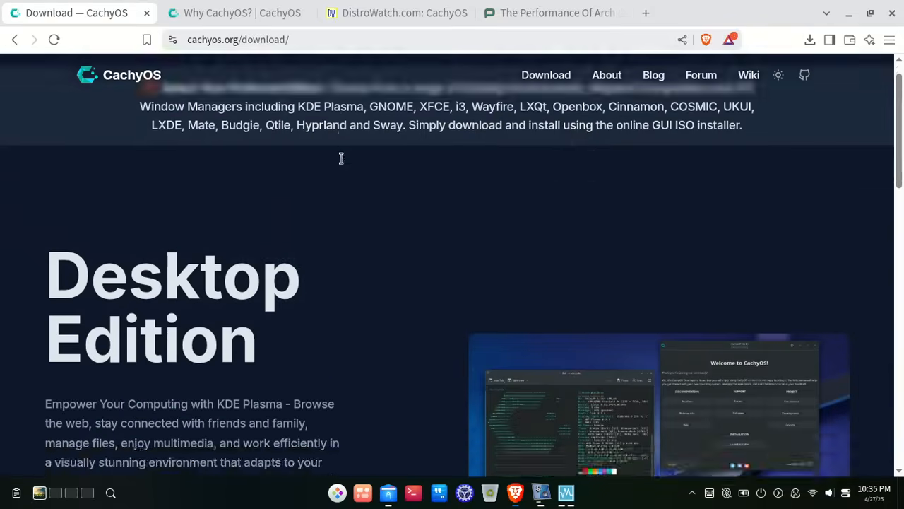
scroll(340, 158, "down", 2)
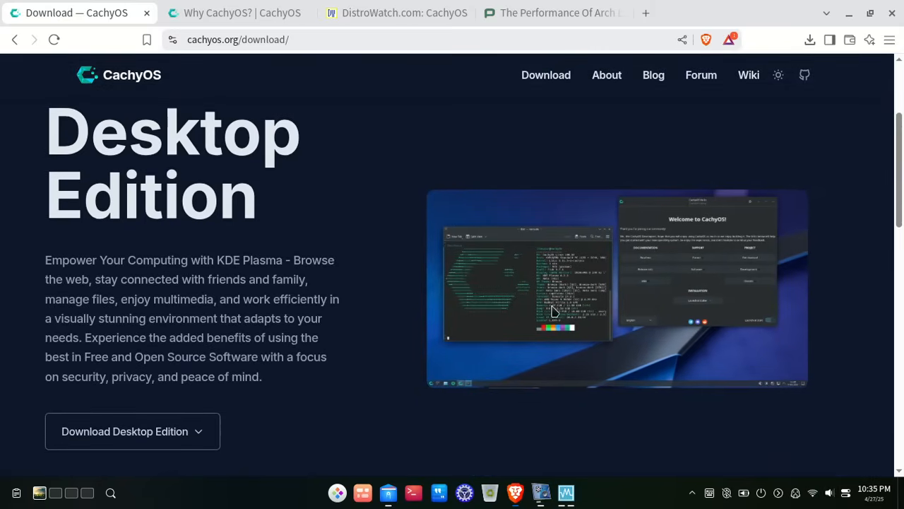
scroll(426, 315, "down", 4)
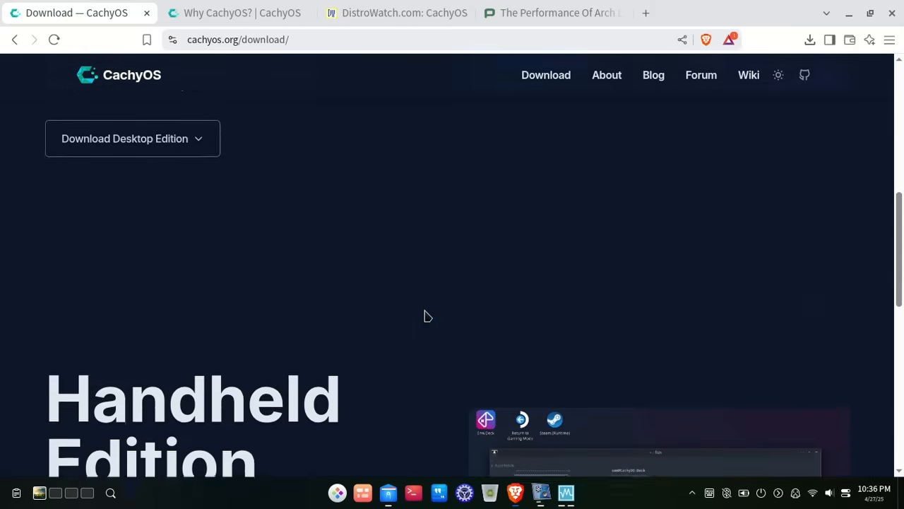
scroll(426, 315, "down", 4)
scroll(426, 315, "up", 1)
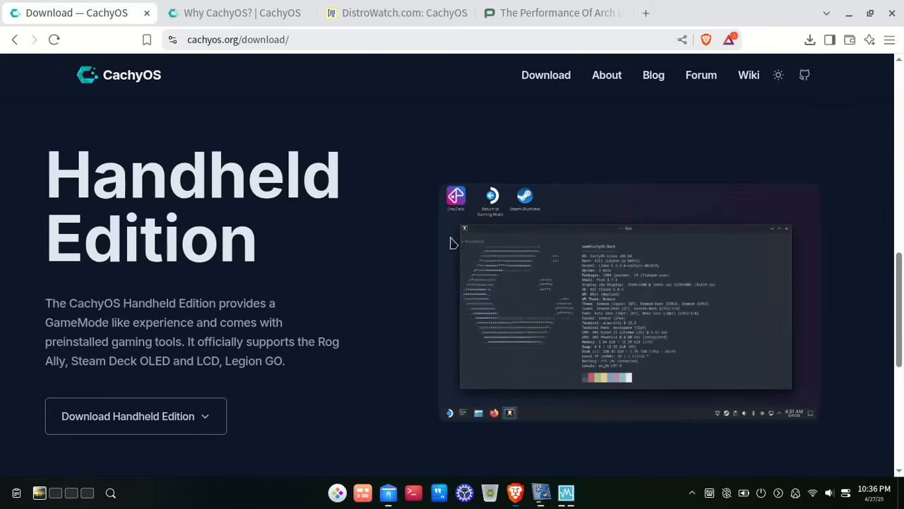
scroll(360, 245, "up", 5)
scroll(360, 245, "up", 1)
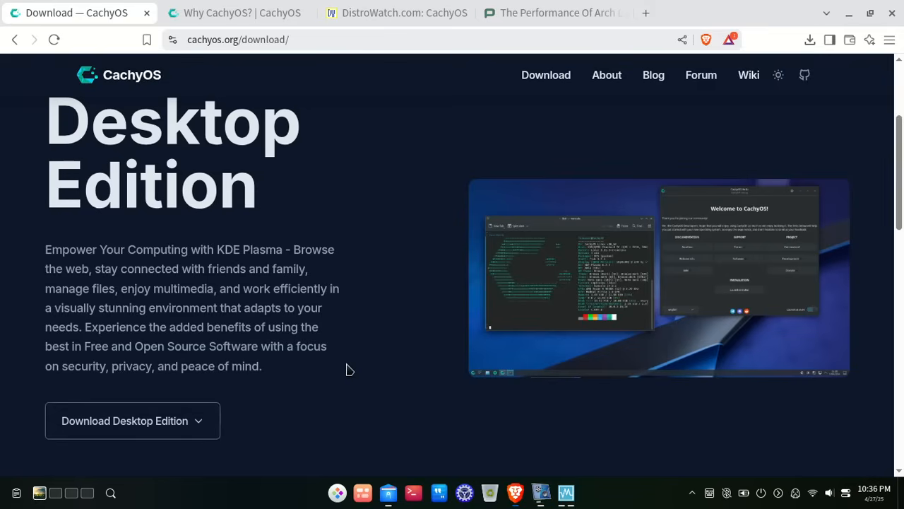
scroll(348, 370, "down", 5)
scroll(348, 369, "up", 1)
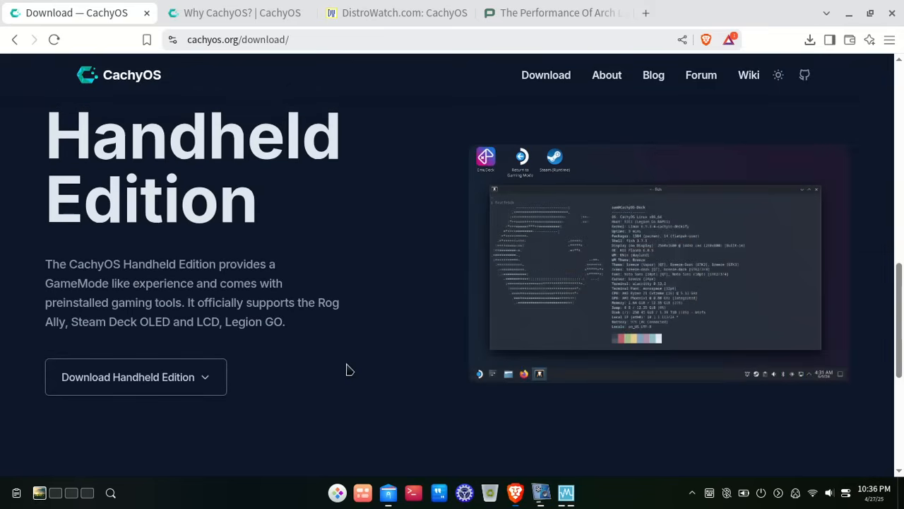
scroll(347, 369, "up", 5)
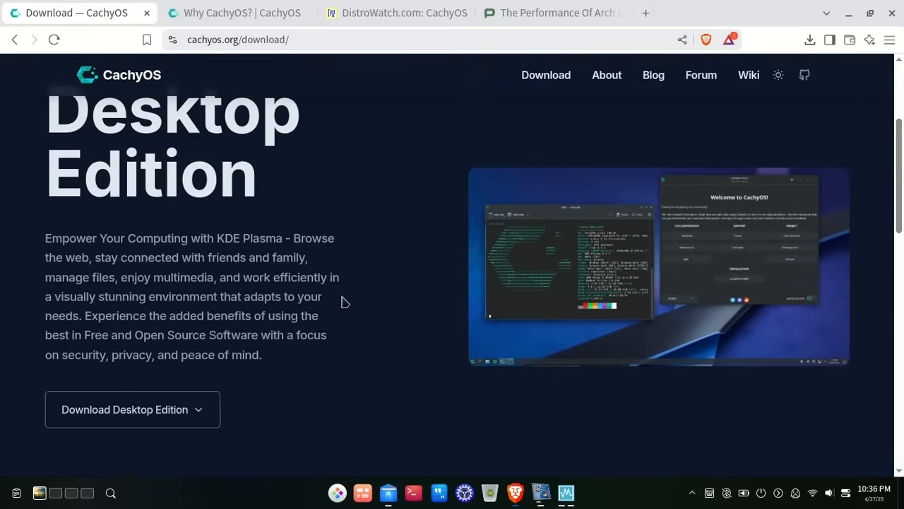
scroll(342, 302, "up", 3)
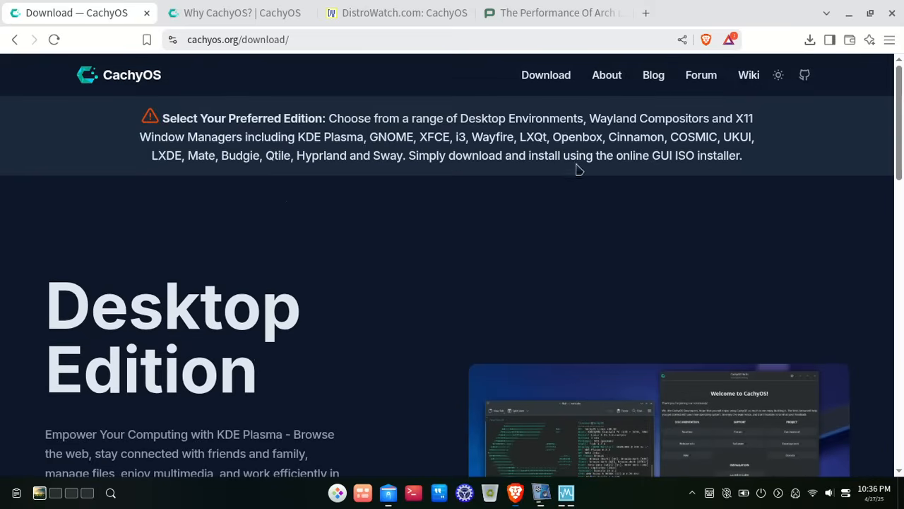
- Highlight the online GUI ISO installer phrase on the download page
left_click_drag(563, 156, 747, 164)
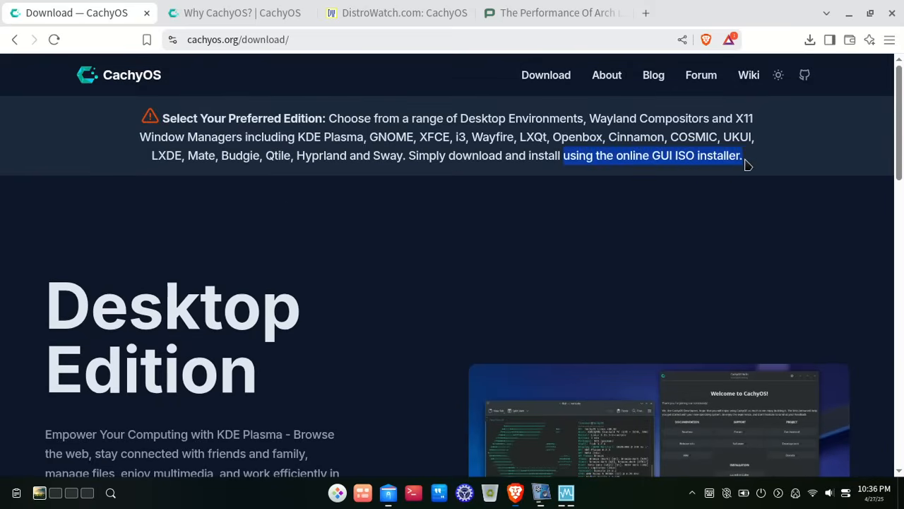
left_click(747, 164)
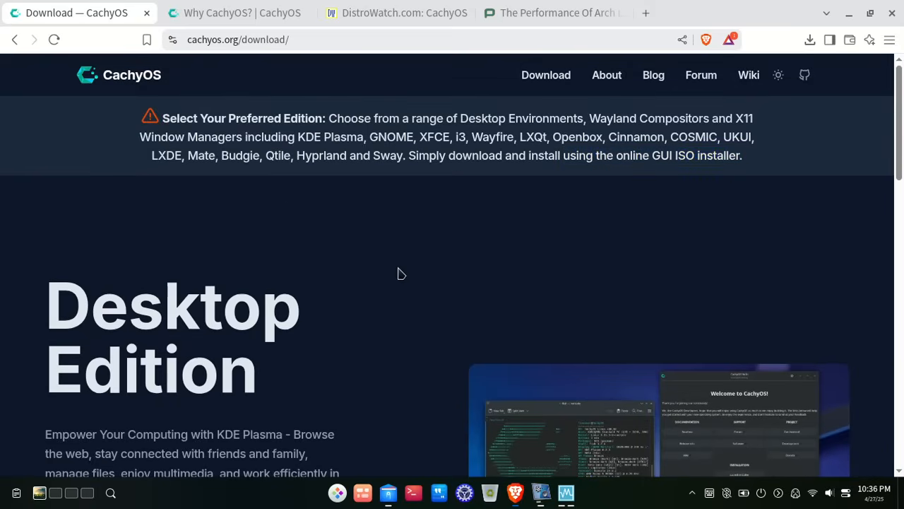
scroll(400, 274, "down", 2)
scroll(399, 274, "up", 2)
- Switch to the 'Why CachyOS?' wiki page, scroll the sidebar to Configuration, and open Gaming
left_click(277, 8)
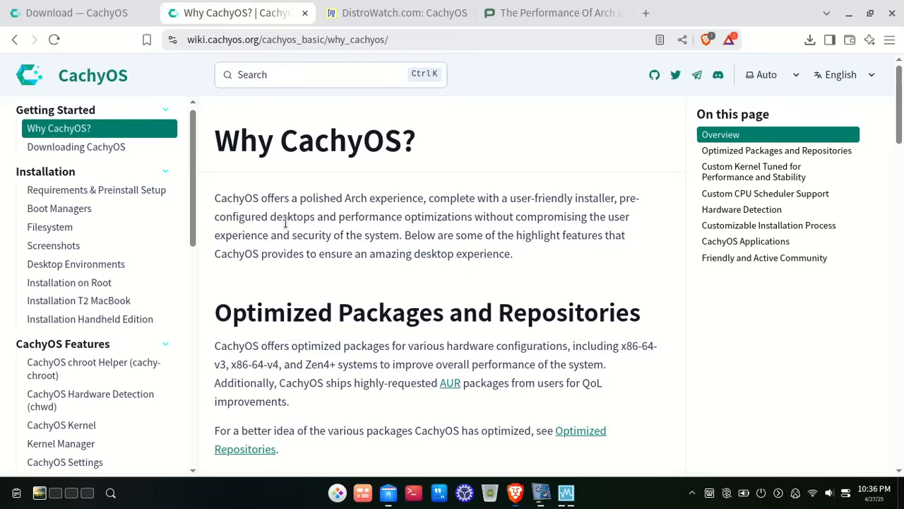
scroll(285, 222, "down", 5)
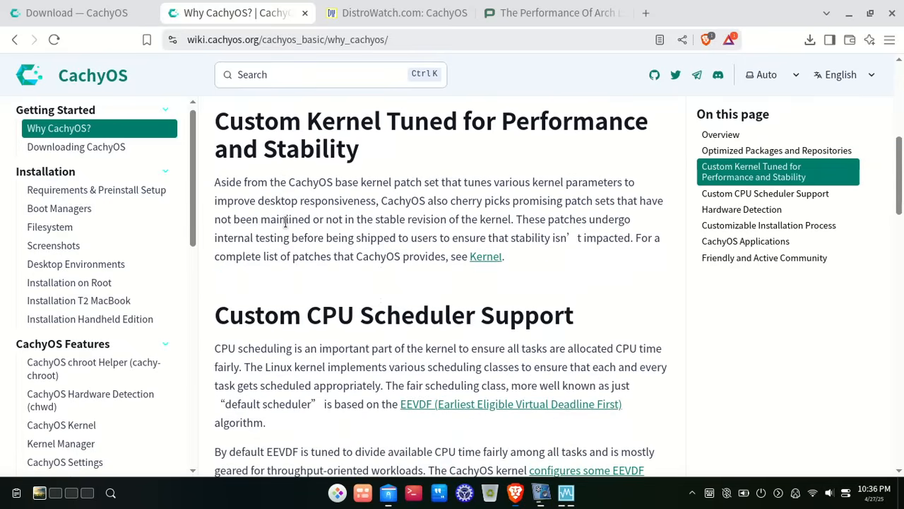
scroll(285, 221, "down", 1)
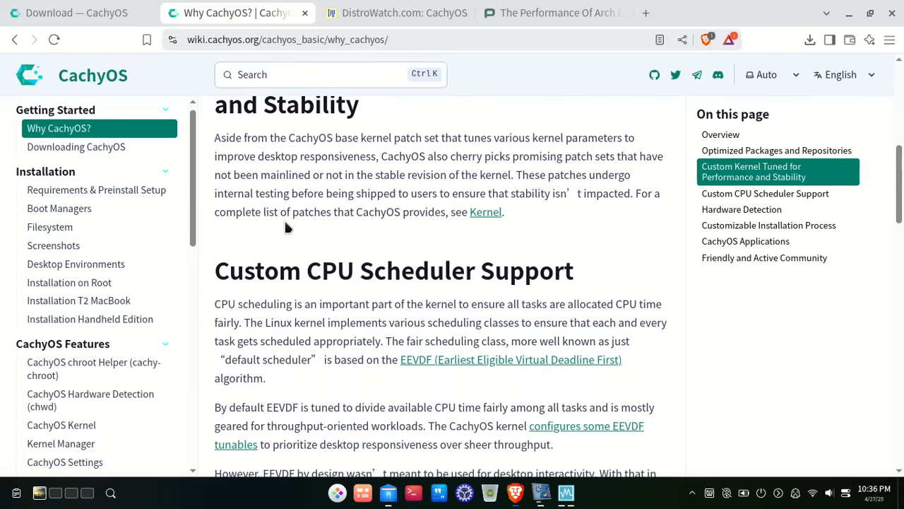
scroll(285, 224, "down", 8)
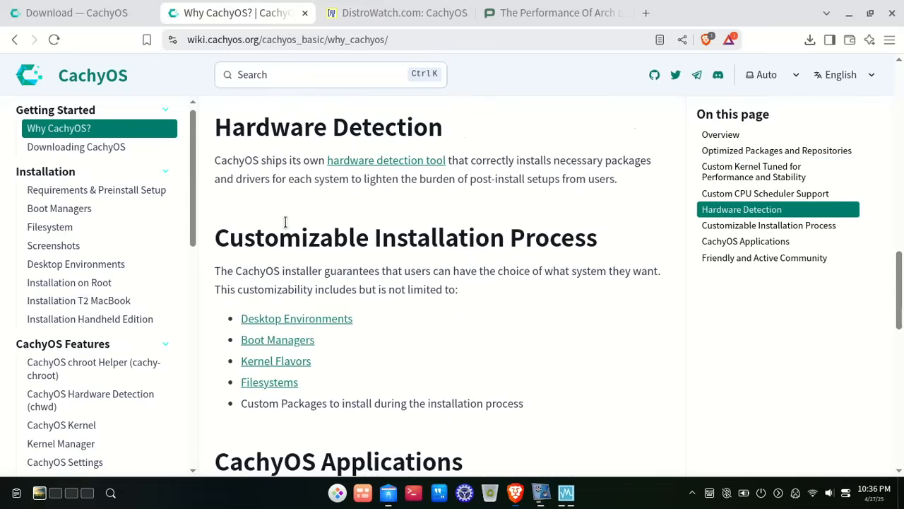
scroll(131, 192, "down", 3)
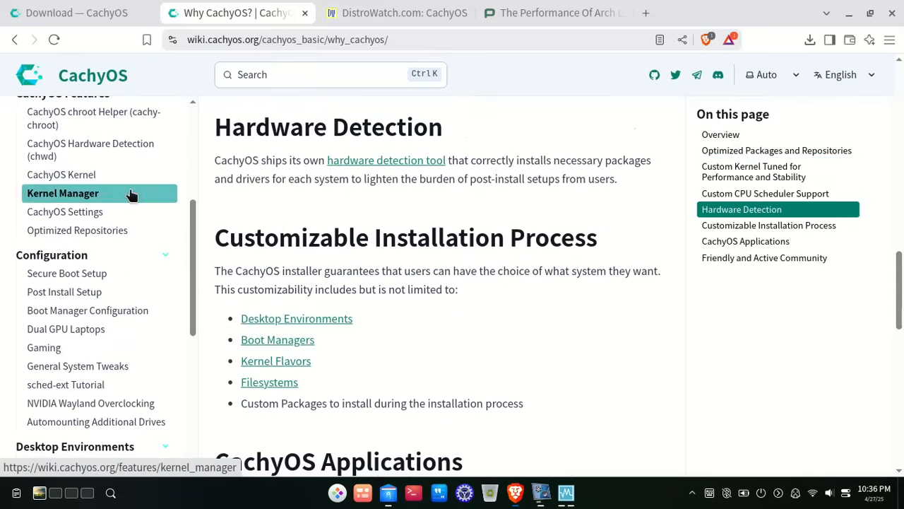
scroll(118, 208, "down", 1)
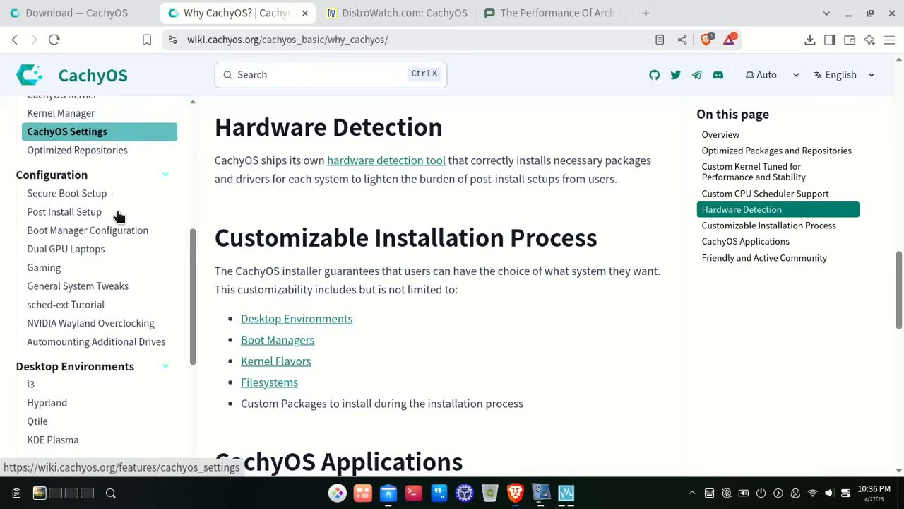
left_click(53, 277)
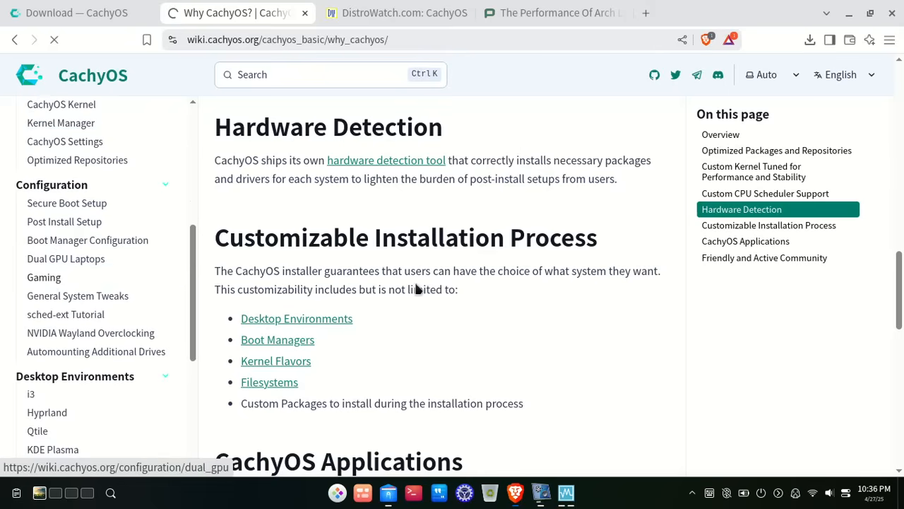
- Scroll to Essential Packages and select the cachyos-gaming-meta package name
scroll(452, 202, "down", 3)
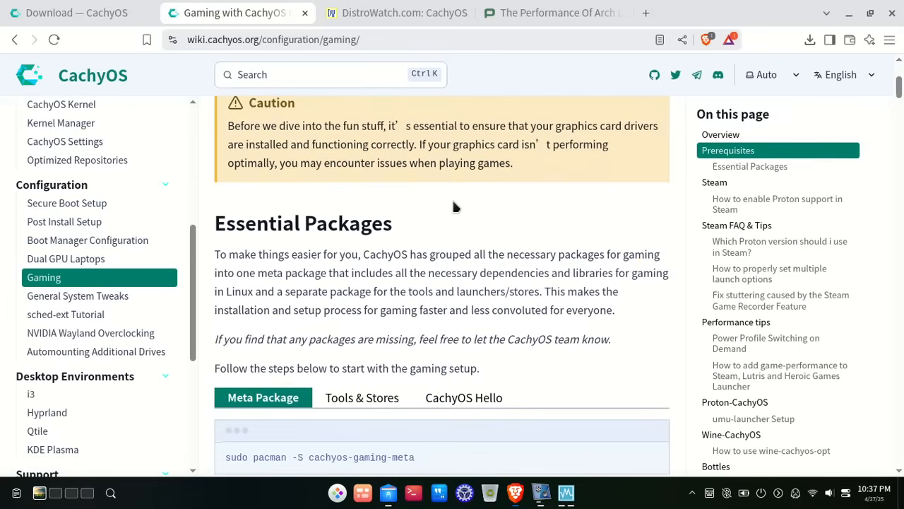
scroll(456, 207, "down", 3)
scroll(455, 205, "up", 2)
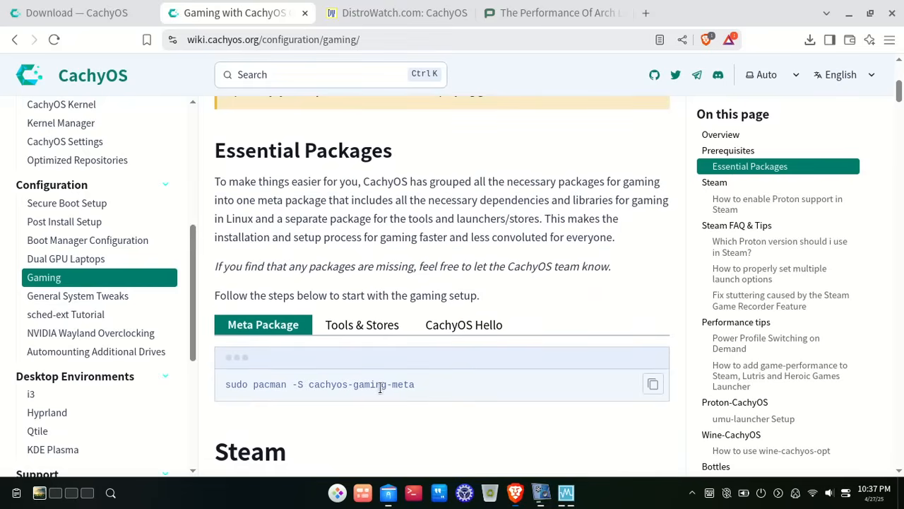
left_click_drag(306, 391, 443, 394)
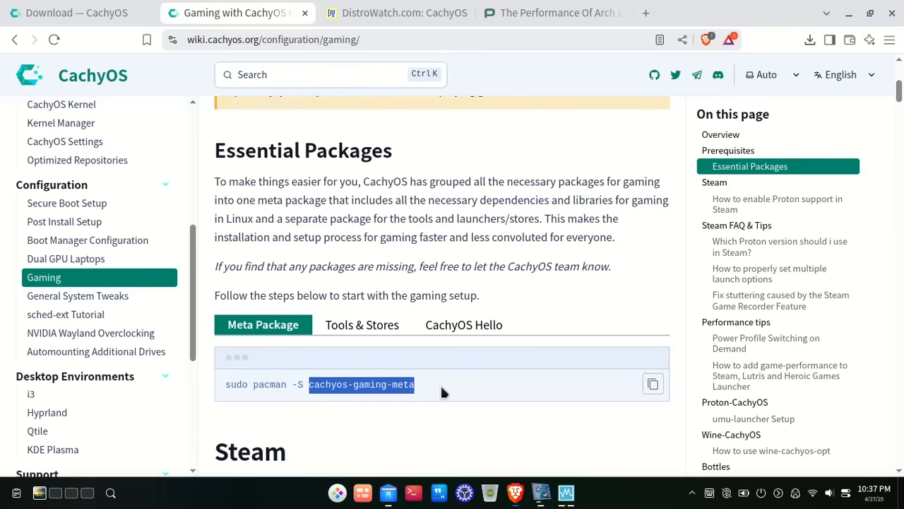
left_click(388, 406)
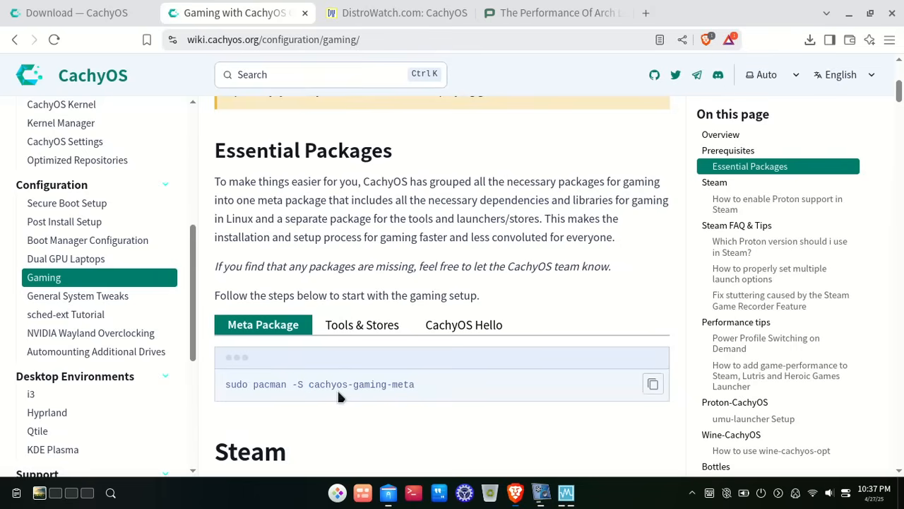
- Show the Tools & Stores install command, highlight its package name, and return to the top
left_click(361, 327)
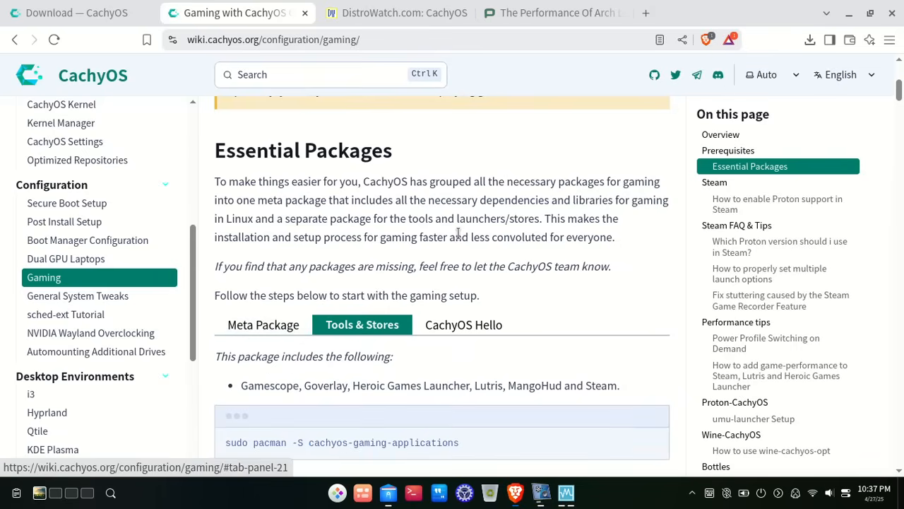
scroll(457, 233, "down", 5)
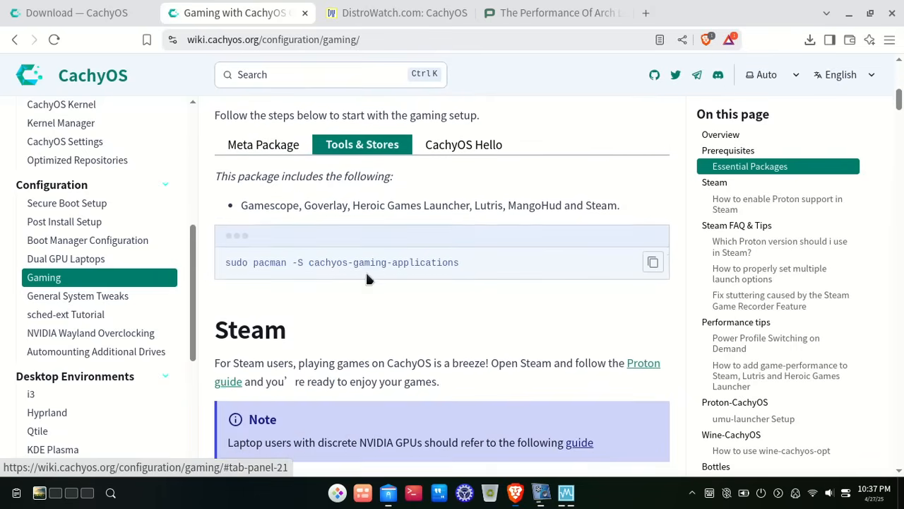
left_click_drag(318, 274, 480, 290)
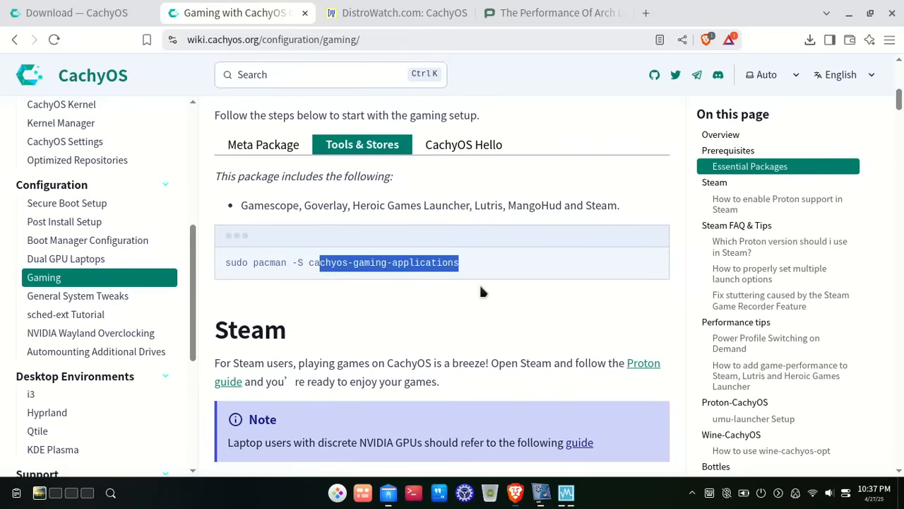
left_click(434, 326)
scroll(454, 197, "up", 12)
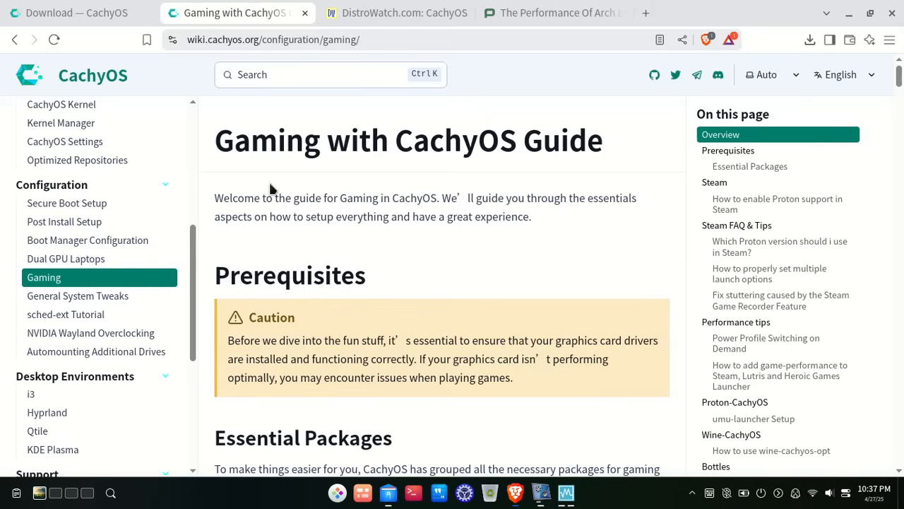
scroll(148, 191, "down", 4)
scroll(145, 188, "up", 5)
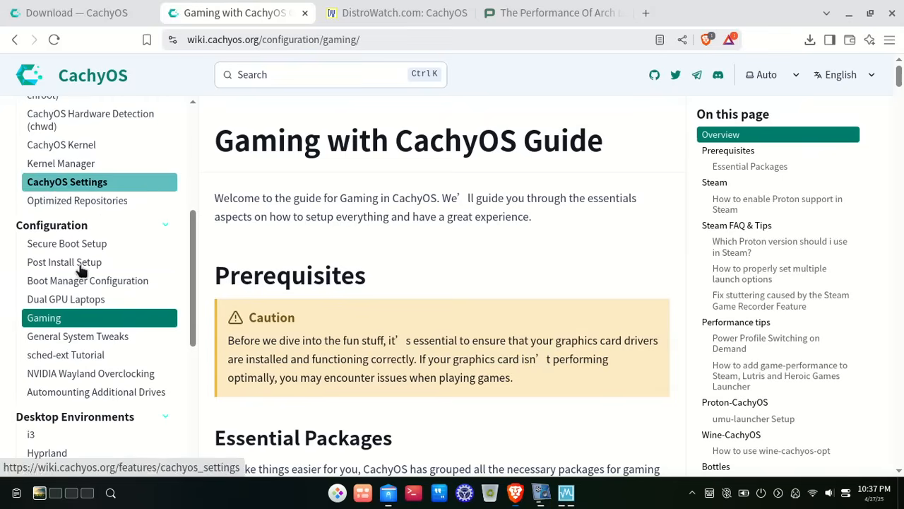
- Read through the NVIDIA Wayland Overclocking guide, then switch to the DistroWatch CachyOS tab
left_click(75, 373)
scroll(438, 261, "down", 10)
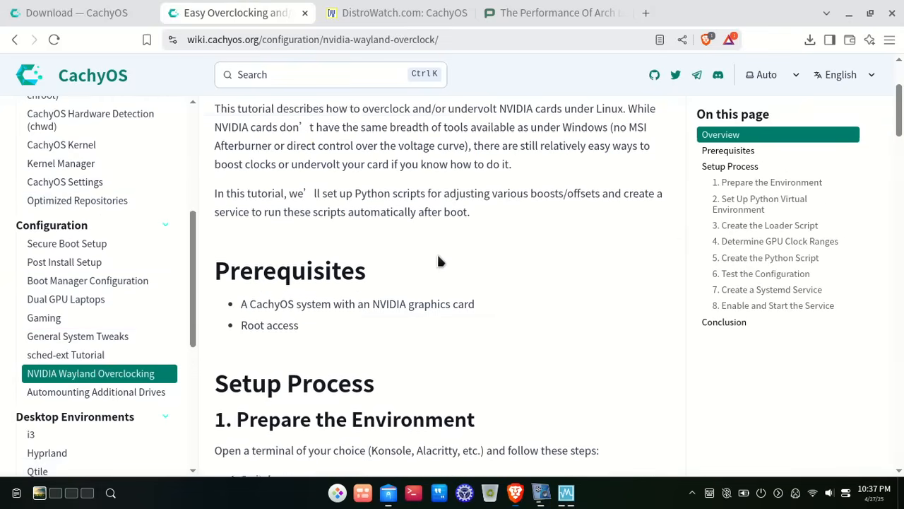
scroll(438, 261, "down", 12)
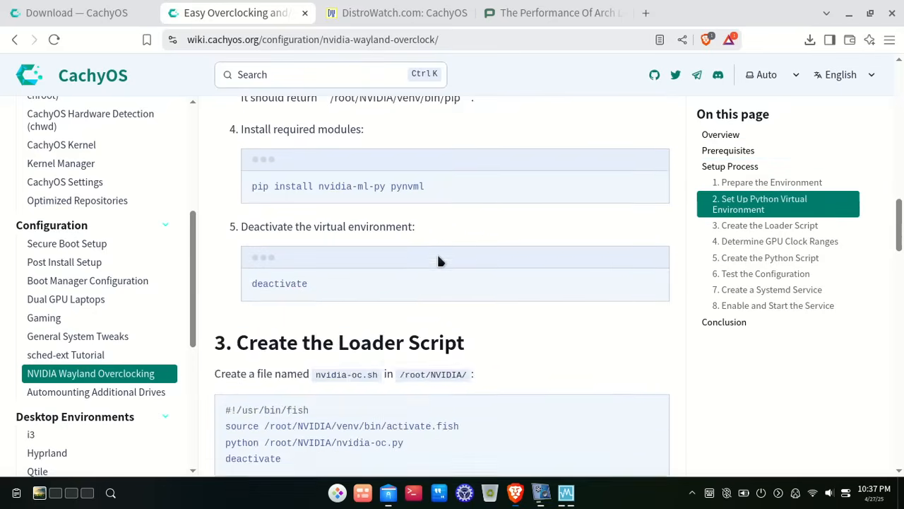
scroll(438, 261, "down", 12)
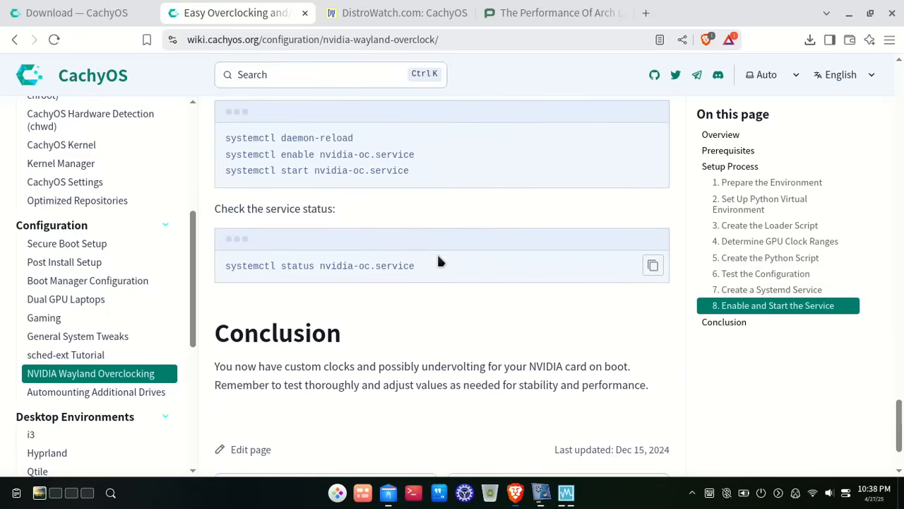
scroll(438, 260, "down", 2)
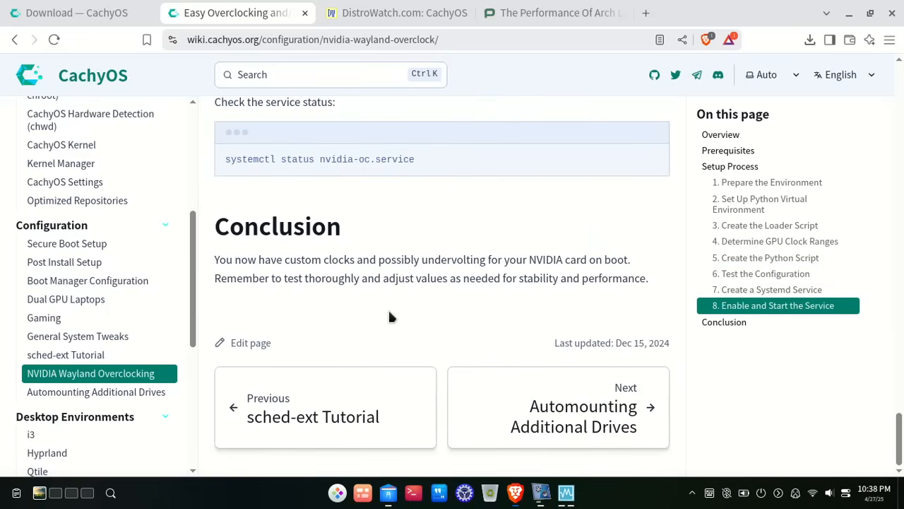
scroll(388, 316, "up", 3)
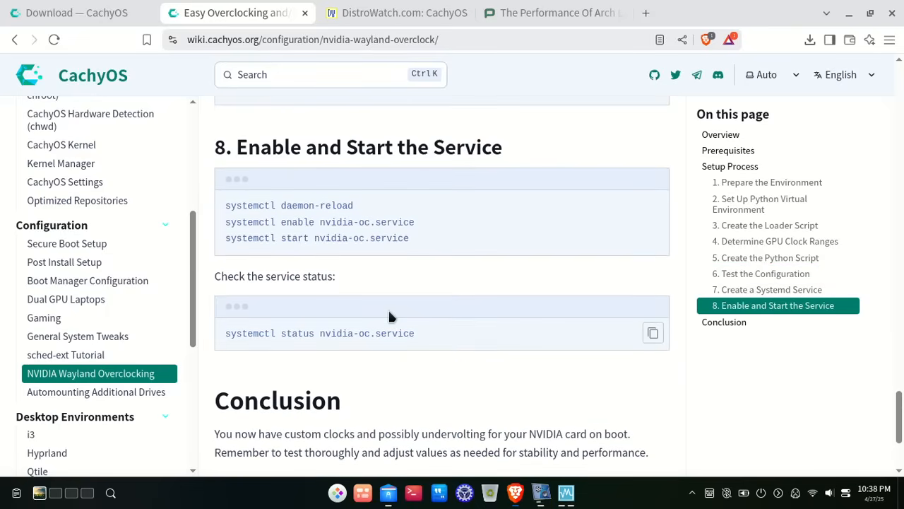
scroll(389, 315, "up", 6)
scroll(389, 316, "up", 15)
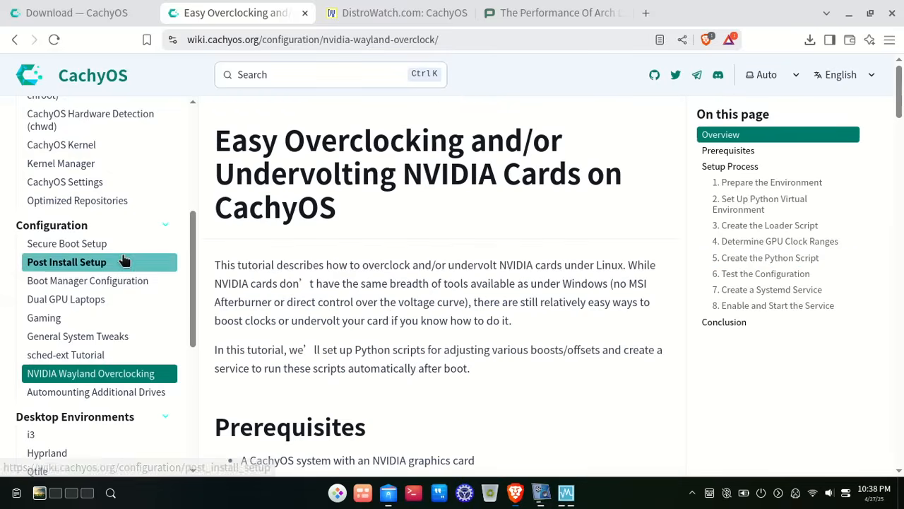
scroll(122, 261, "down", 1)
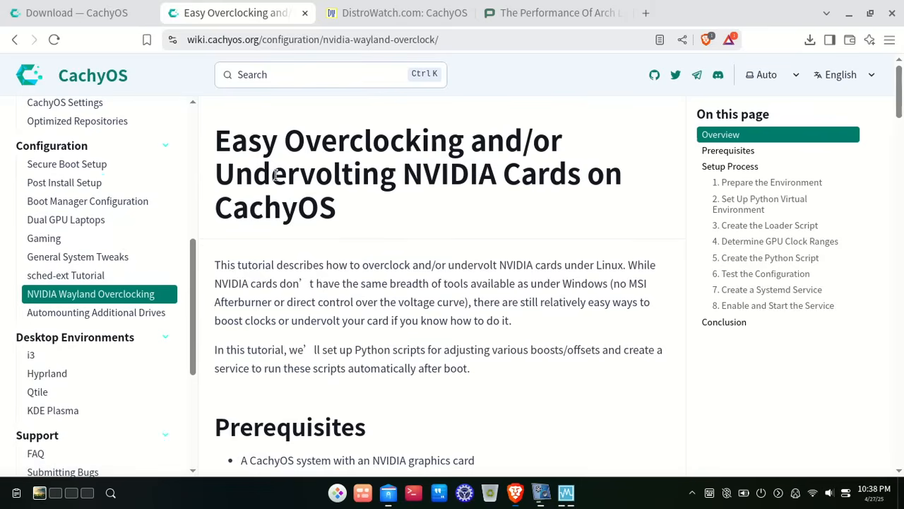
scroll(140, 211, "up", 5)
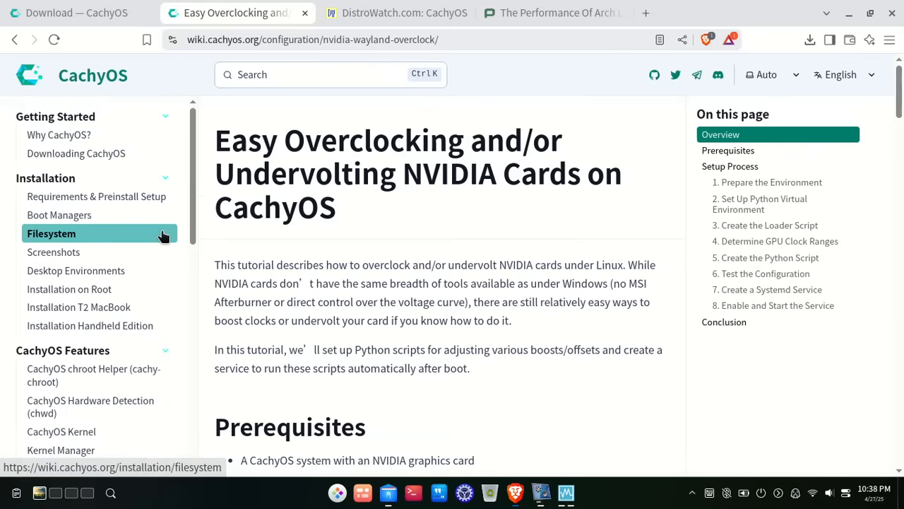
scroll(164, 236, "down", 1)
scroll(464, 299, "down", 4)
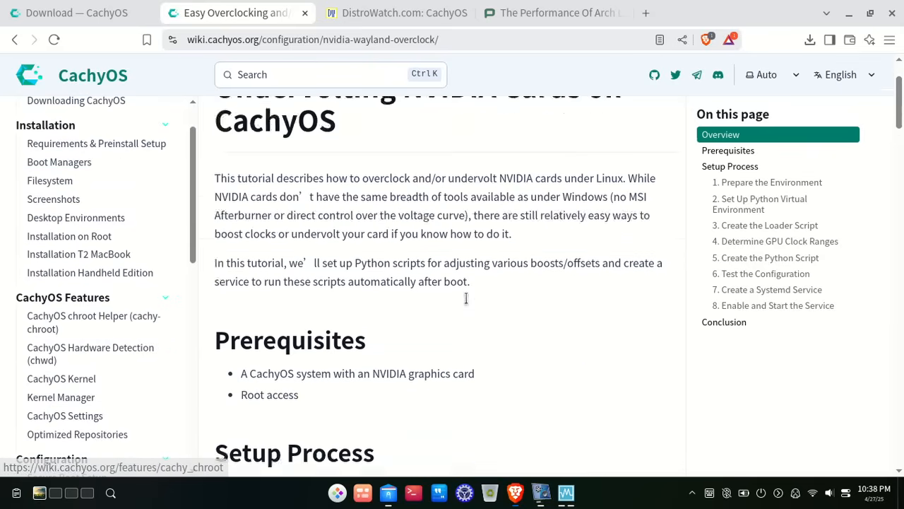
left_click(369, 6)
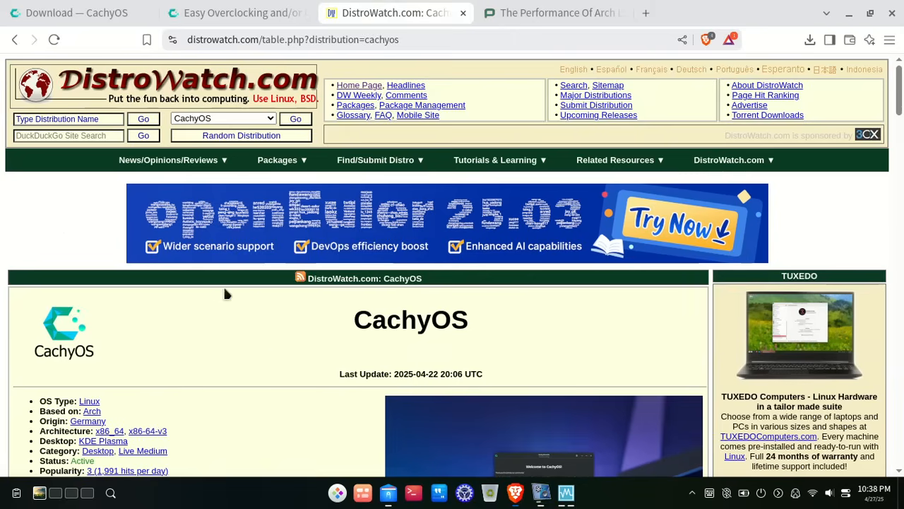
- Highlight CachyOS's popularity ranking in the DistroWatch summary
scroll(272, 340, "down", 3)
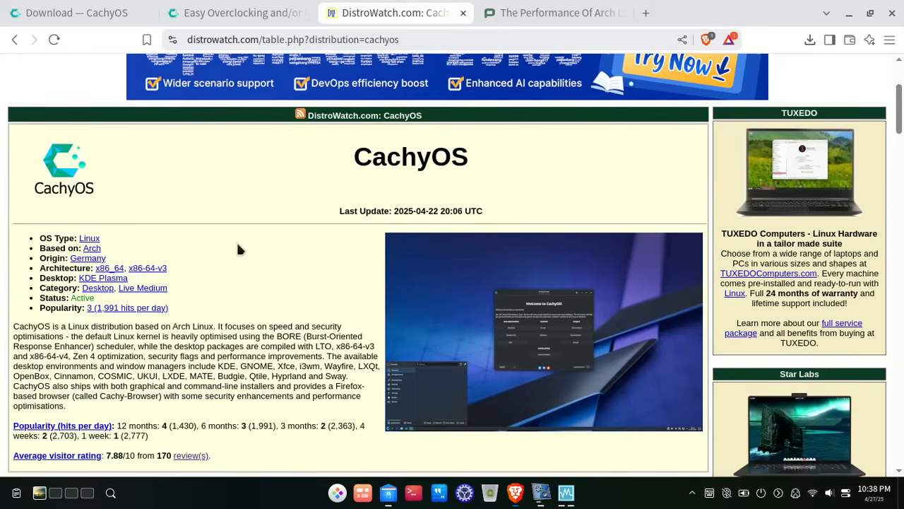
scroll(237, 248, "up", 1)
scroll(237, 249, "down", 2)
scroll(238, 249, "up", 1)
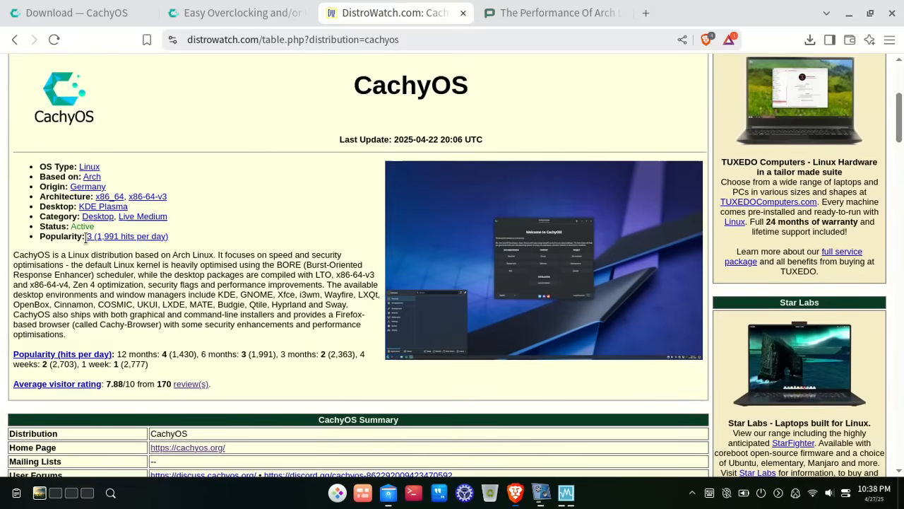
left_click_drag(86, 237, 183, 245)
left_click(182, 245)
- Scroll through the package version table and reader ratings, then switch to the Phoronix review
scroll(236, 259, "down", 1)
scroll(237, 260, "down", 10)
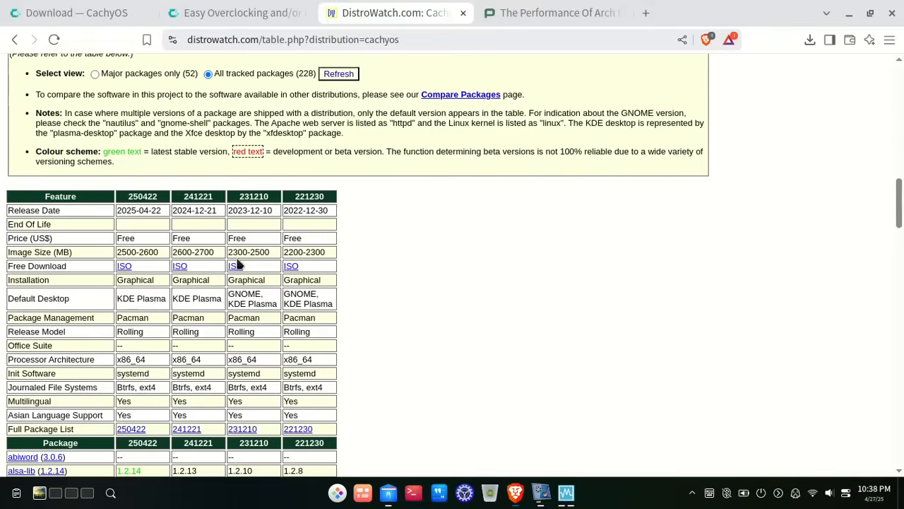
scroll(236, 263, "down", 5)
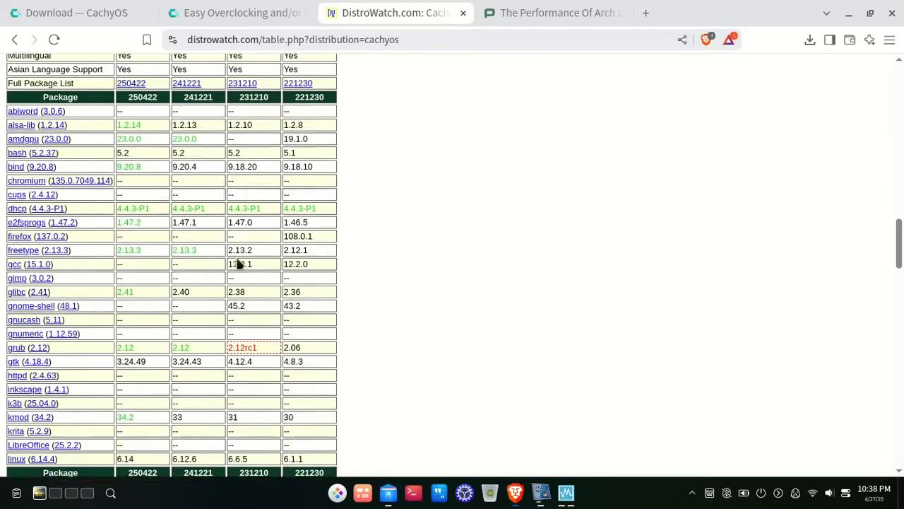
scroll(152, 188, "down", 8)
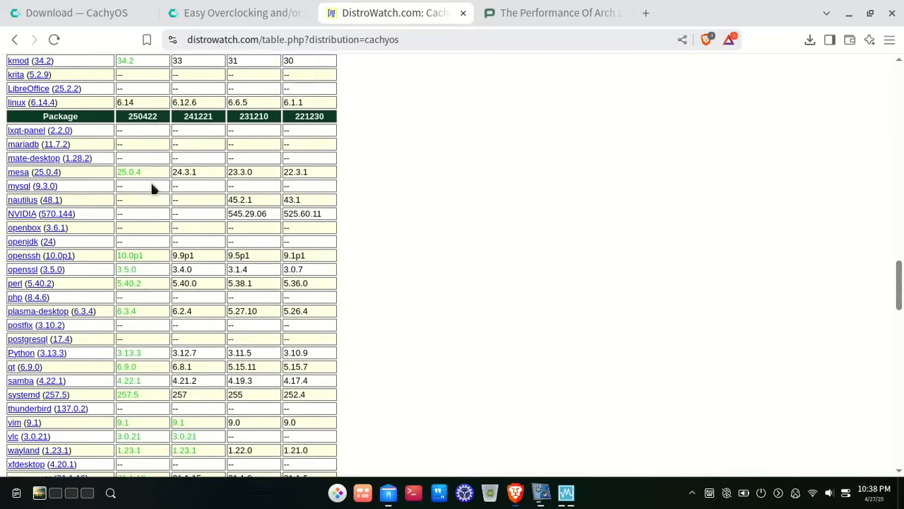
scroll(151, 188, "down", 3)
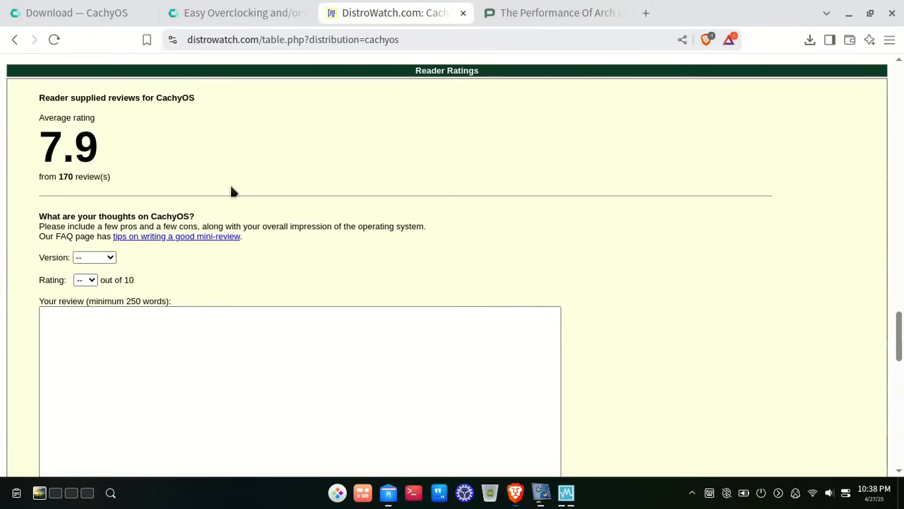
scroll(318, 199, "down", 5)
scroll(337, 199, "up", 12)
scroll(337, 199, "up", 15)
scroll(337, 198, "down", 6)
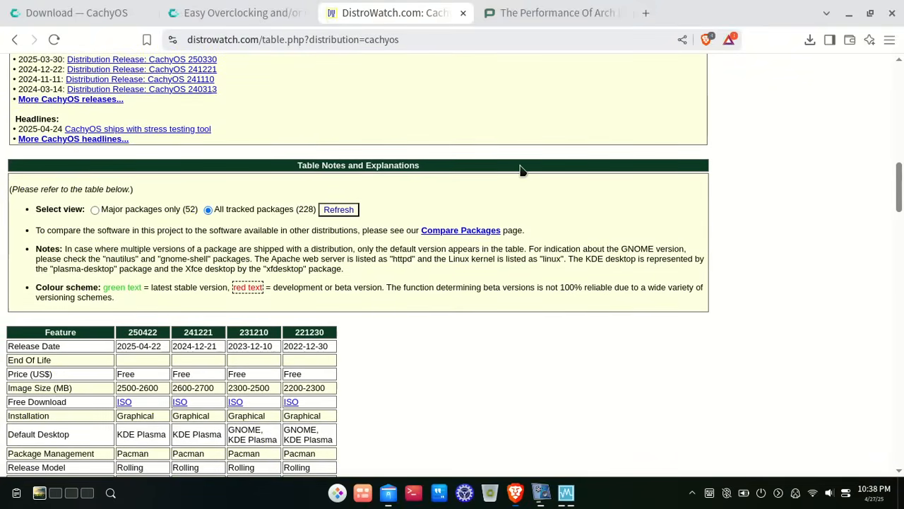
left_click(535, 10)
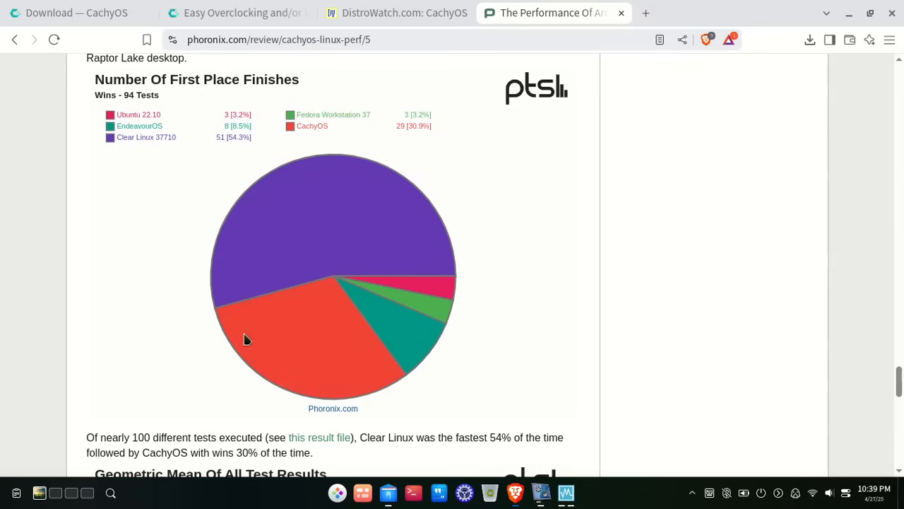
- Highlight the 30% first-place-finish figure for CachyOS in the Phoronix pie chart
double_click(243, 452)
- Move to desktop 2, make the CachyOS VM full-screen with Host+F, and close the Hello window
left_click(580, 276)
key("ctrl+alt+Right")
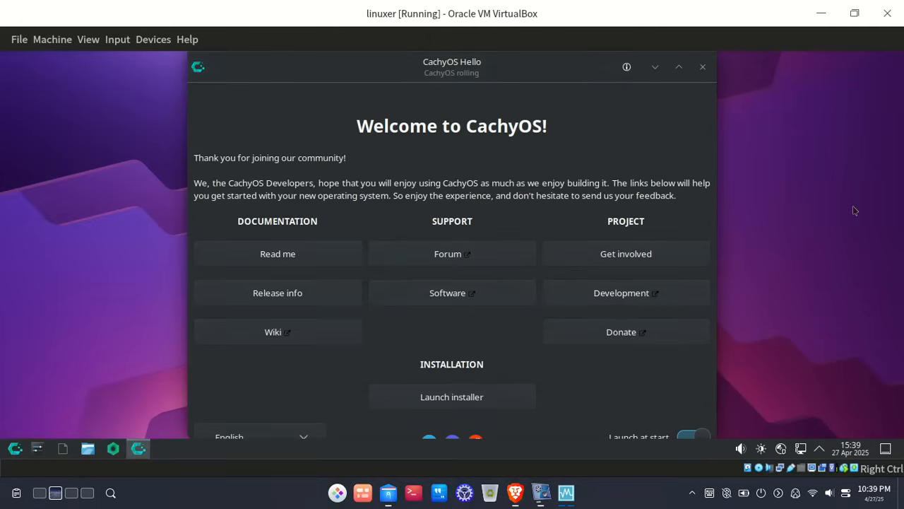
key("Control_R+f")
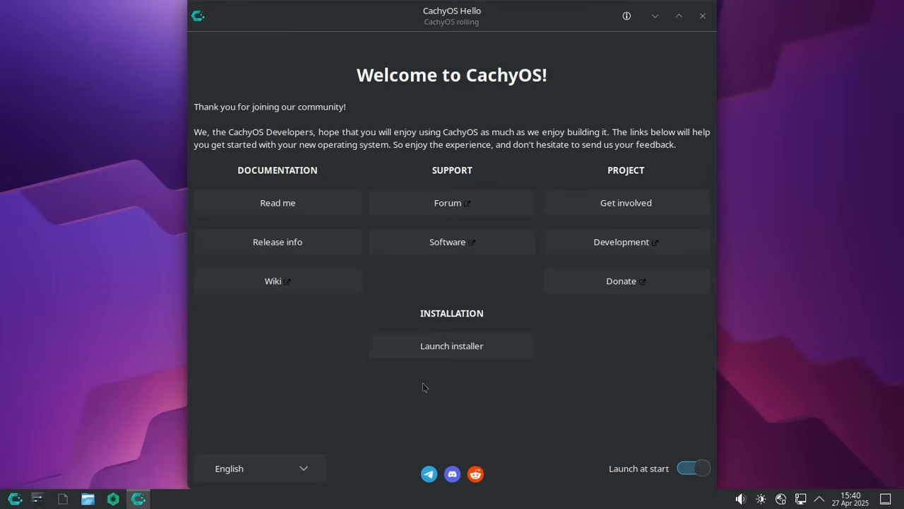
left_click(451, 300)
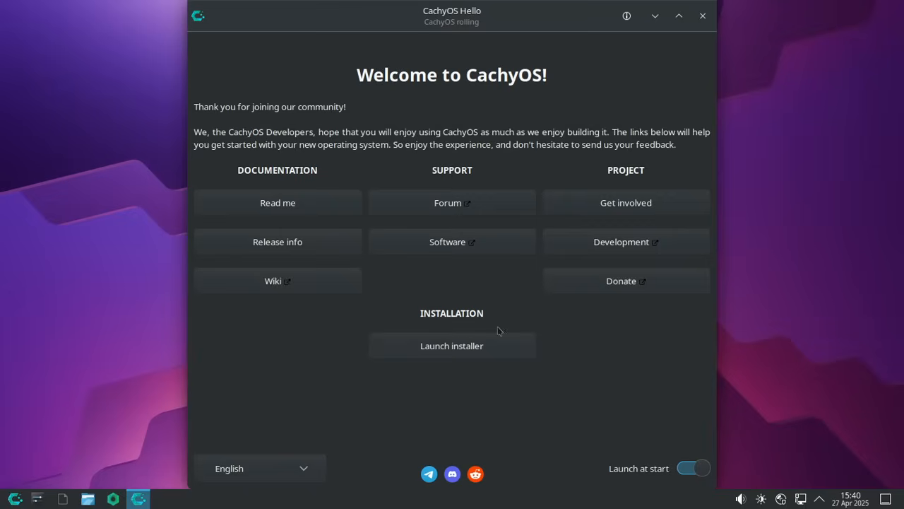
left_click(700, 14)
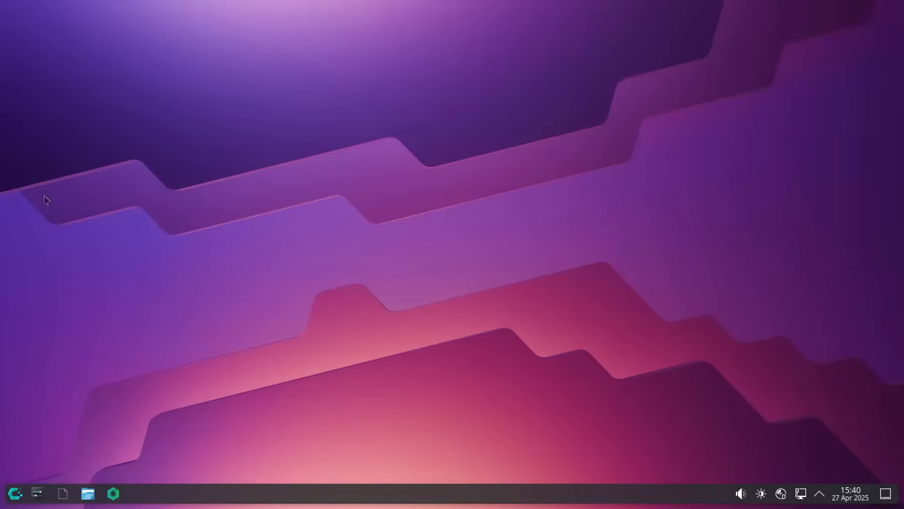
left_click(15, 493)
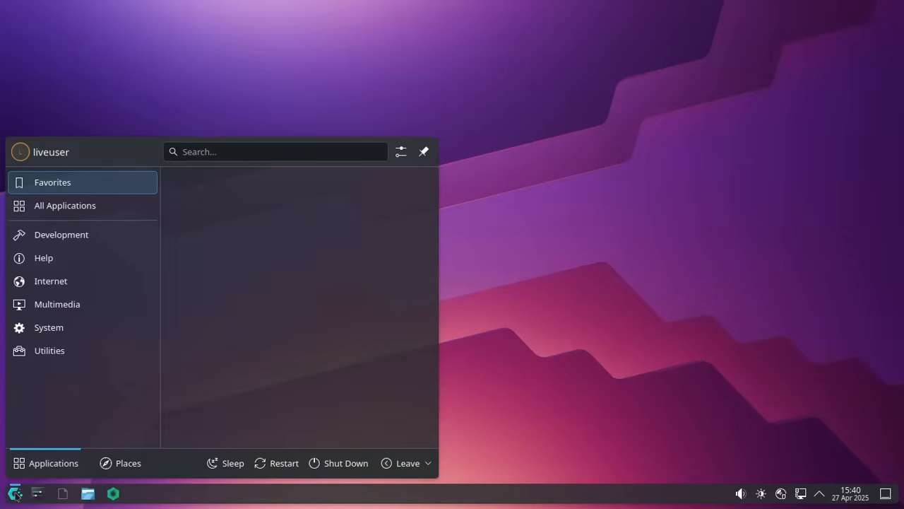
type("kon")
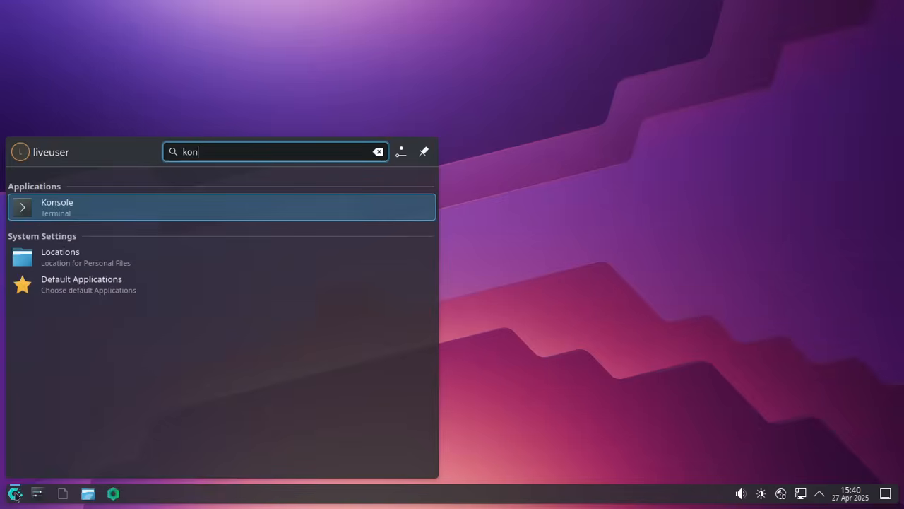
key("Return")
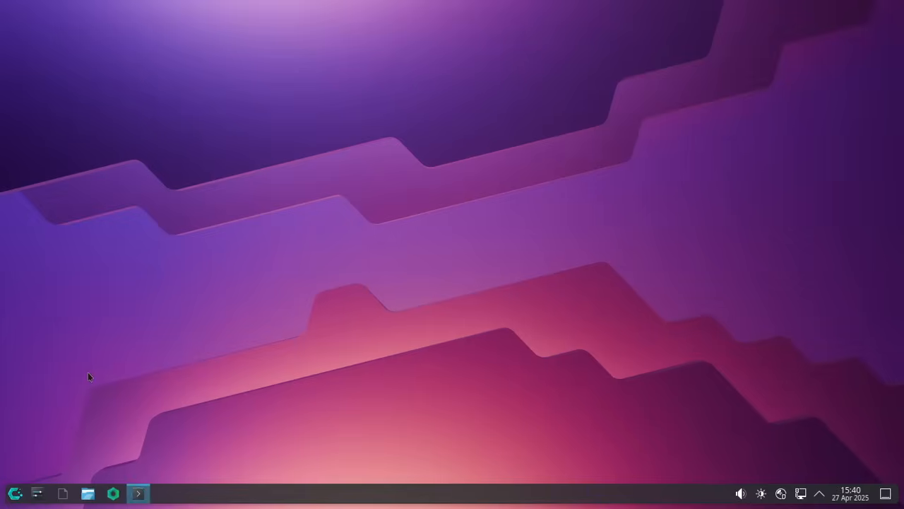
type("tfetch")
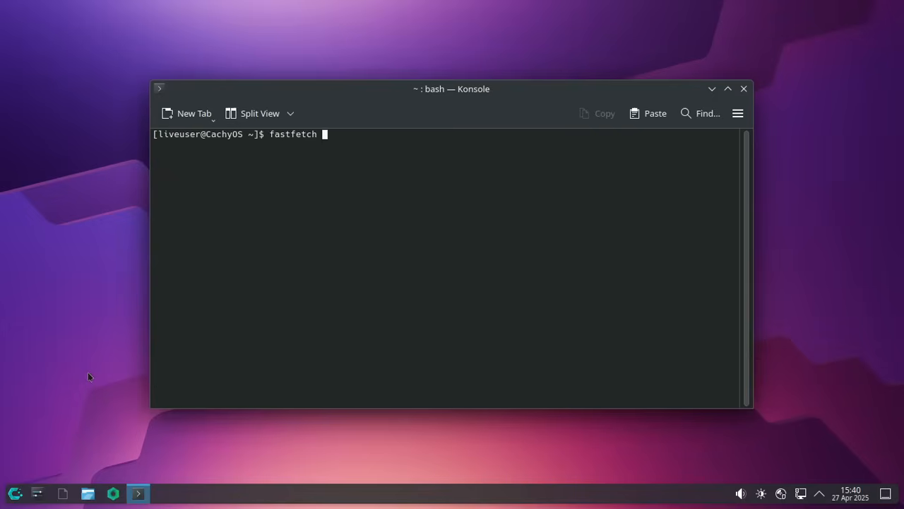
key("Return")
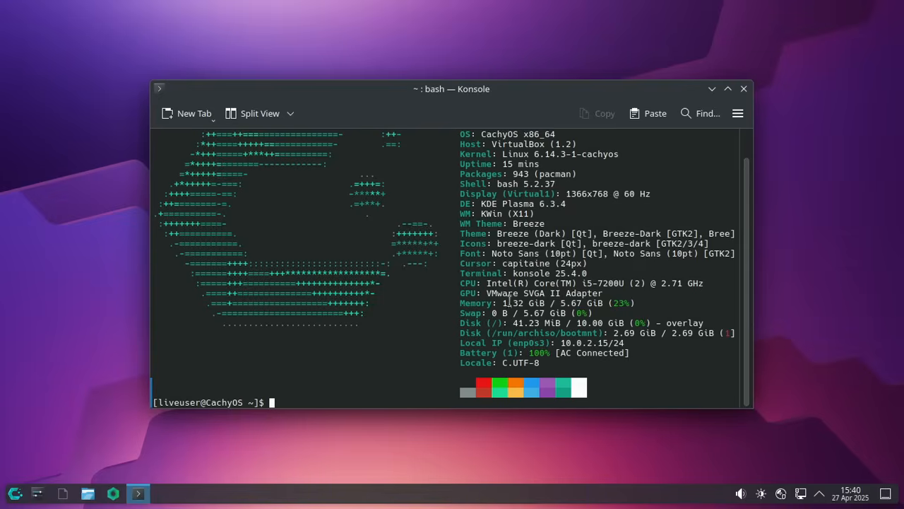
left_click(729, 90)
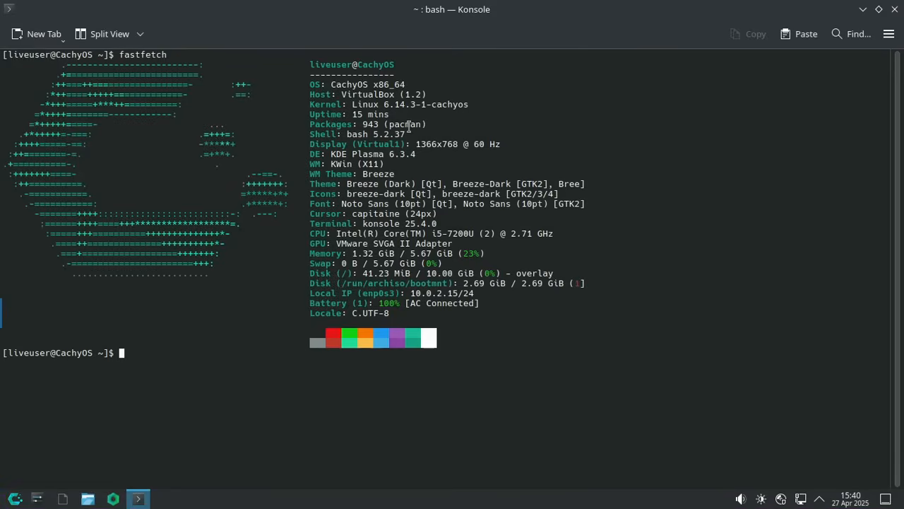
double_click(363, 124)
left_click_drag(353, 94, 417, 105)
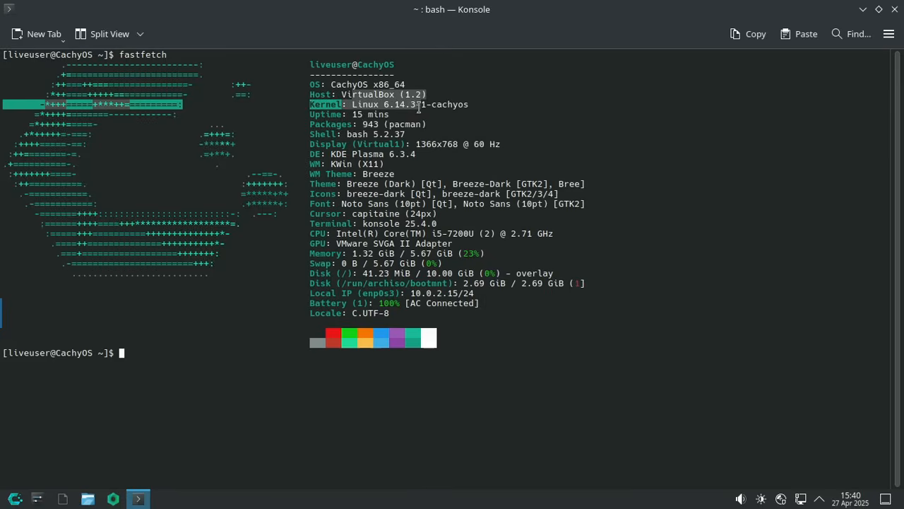
left_click(418, 106)
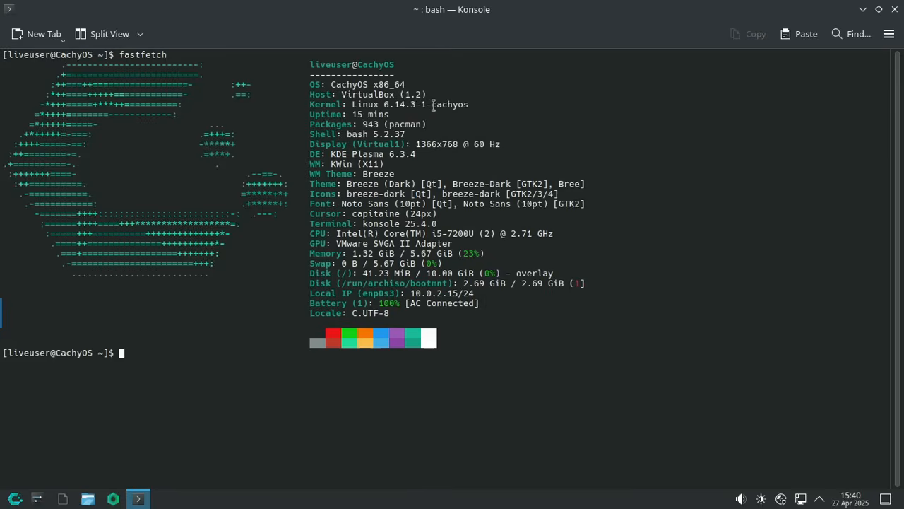
left_click_drag(433, 104, 480, 101)
left_click(445, 100)
double_click(445, 100)
left_click(469, 105)
double_click(365, 124)
left_click_drag(389, 154, 411, 174)
left_click(411, 173)
left_click_drag(353, 214, 439, 212)
left_click(438, 212)
left_click_drag(350, 253, 394, 252)
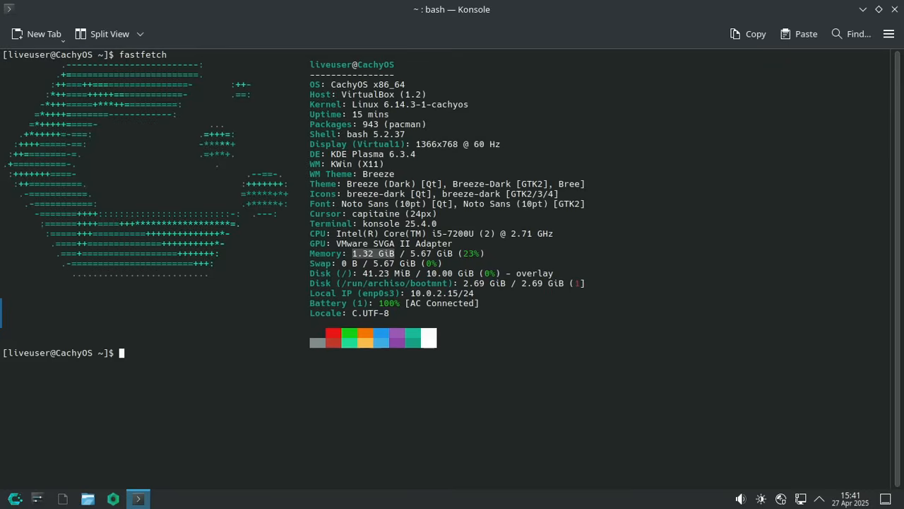
left_click(494, 306)
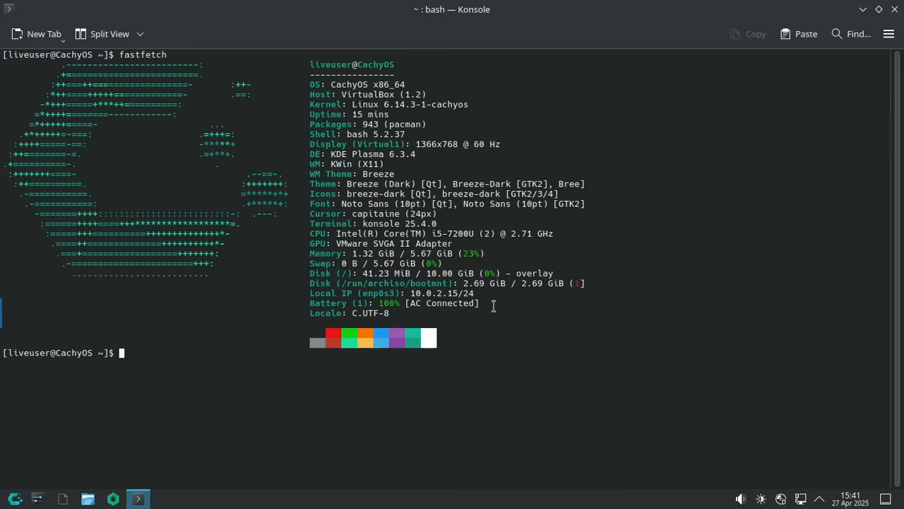
left_click(895, 10)
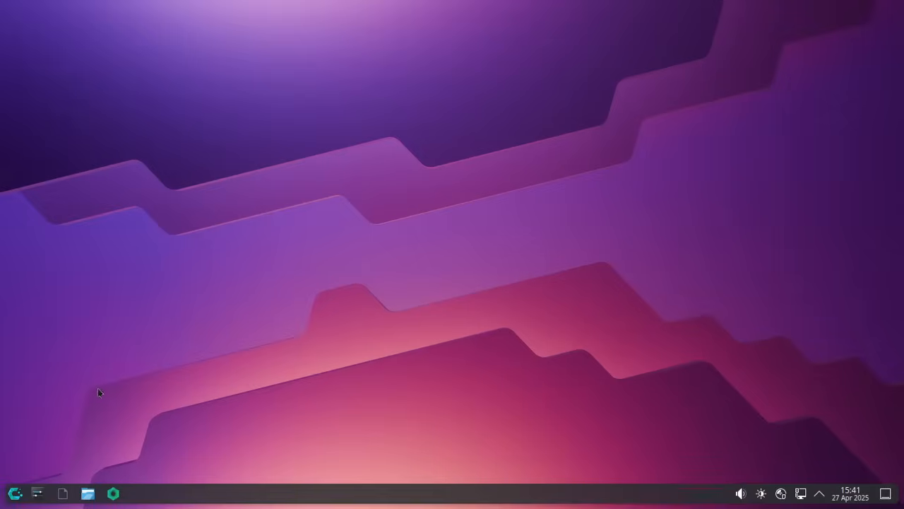
- Launch Kate from the launcher's Development category, close it, and reopen the launcher
left_click(14, 493)
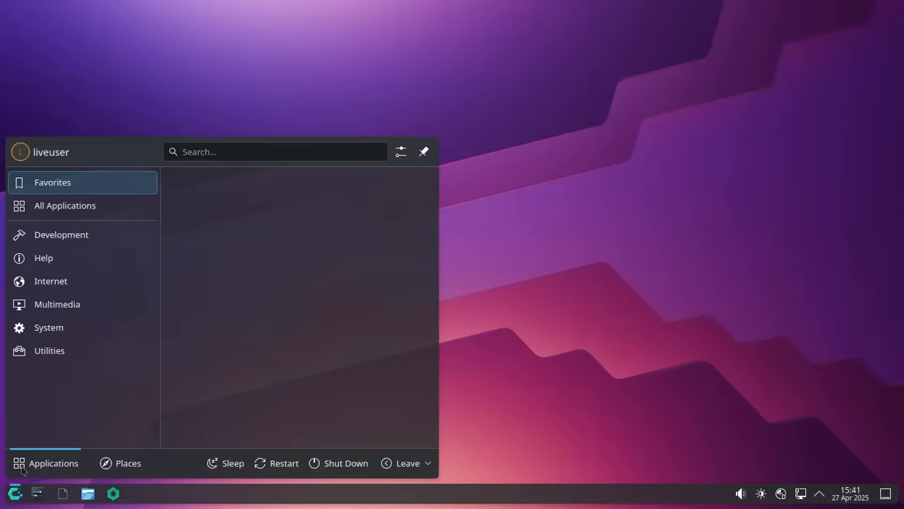
mouse_move(45, 235)
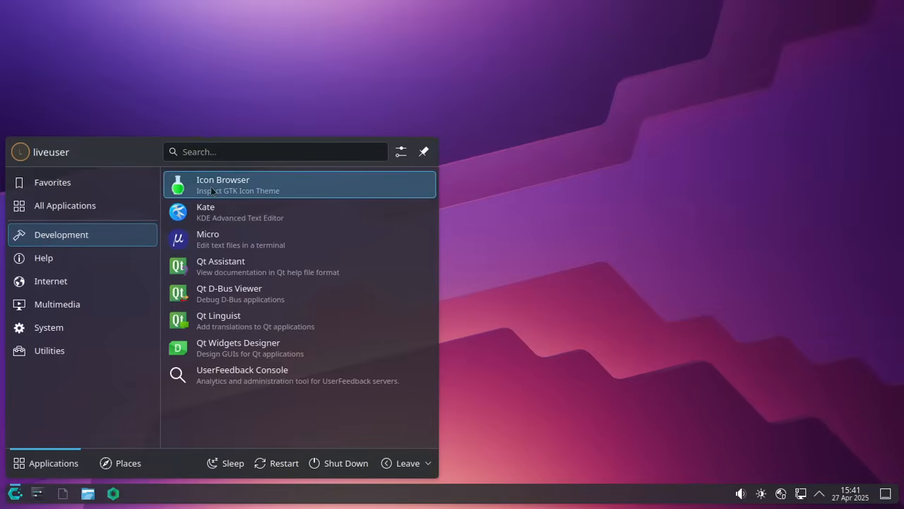
left_click(240, 214)
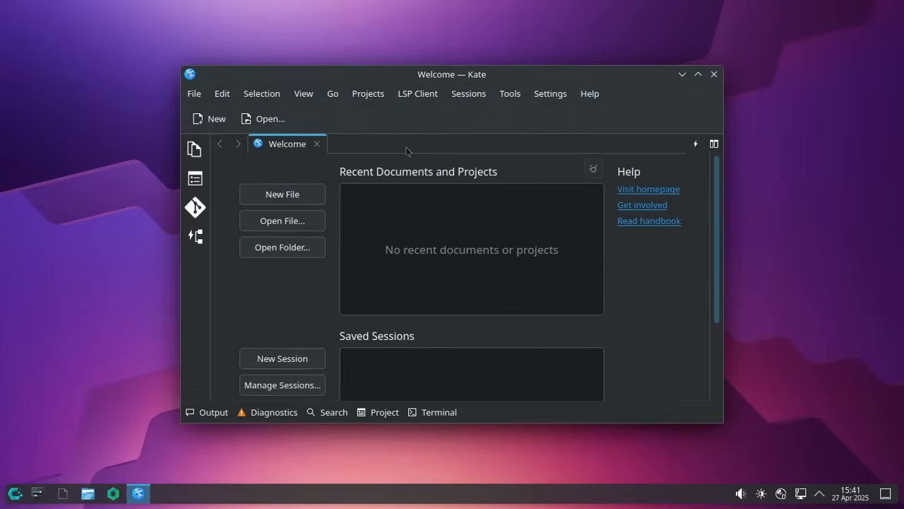
left_click(714, 75)
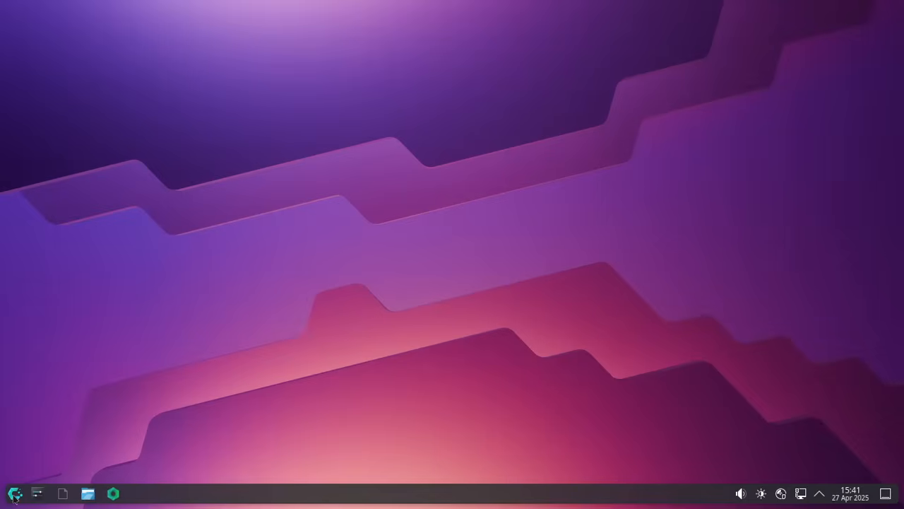
left_click(15, 493)
- Launch Micro, shrink its maximized window, and start a new Konsole via 'konso'
mouse_move(85, 235)
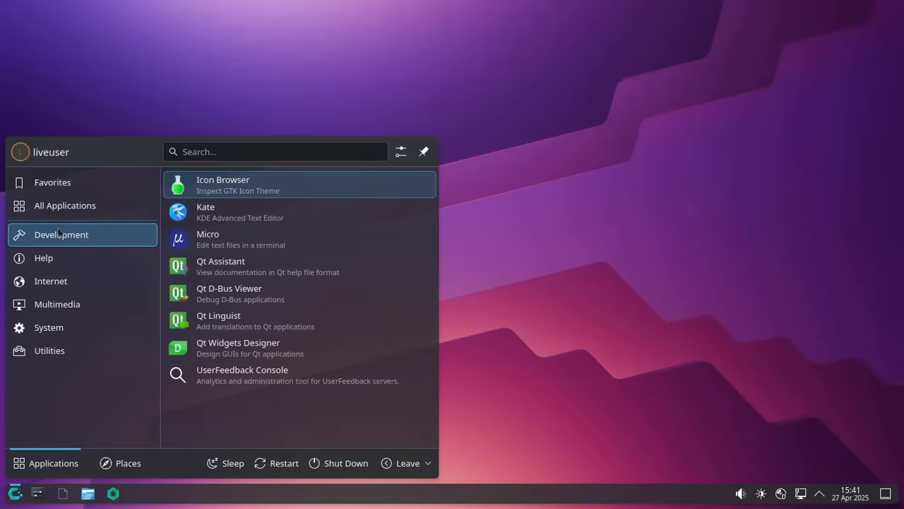
left_click(267, 243)
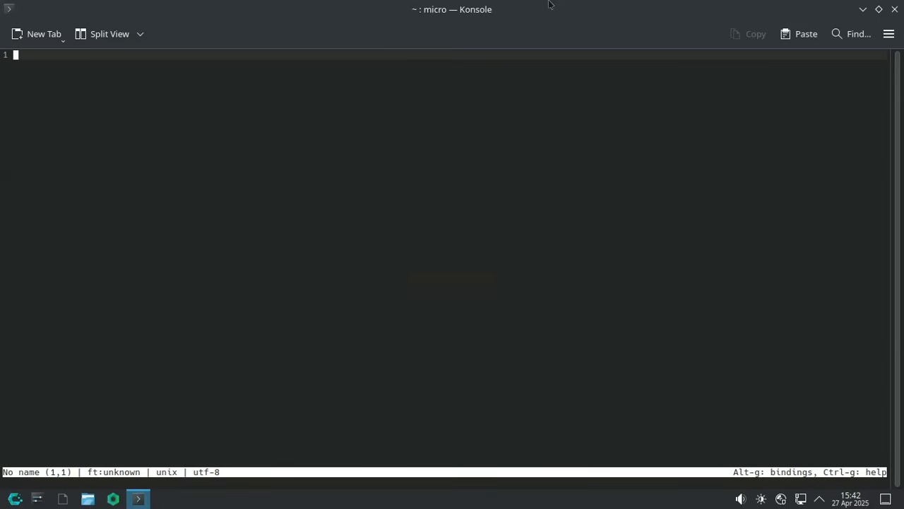
double_click(549, 4)
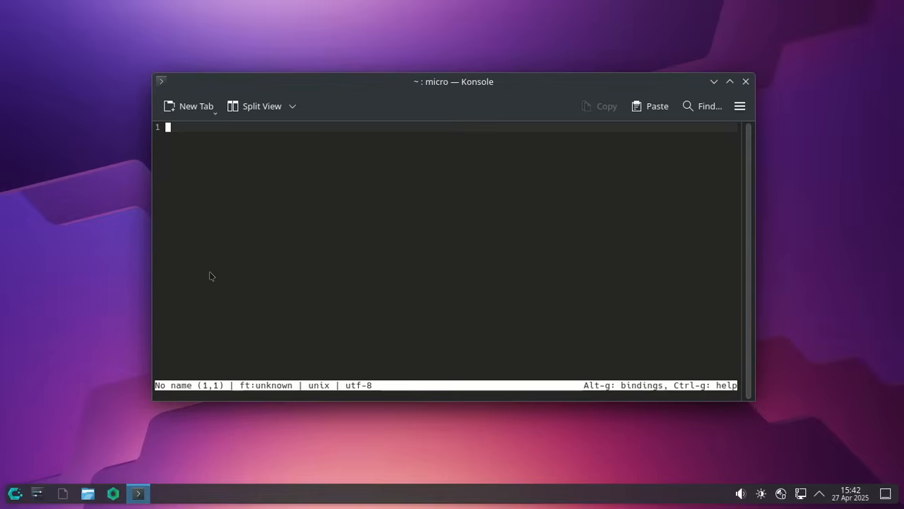
key("super")
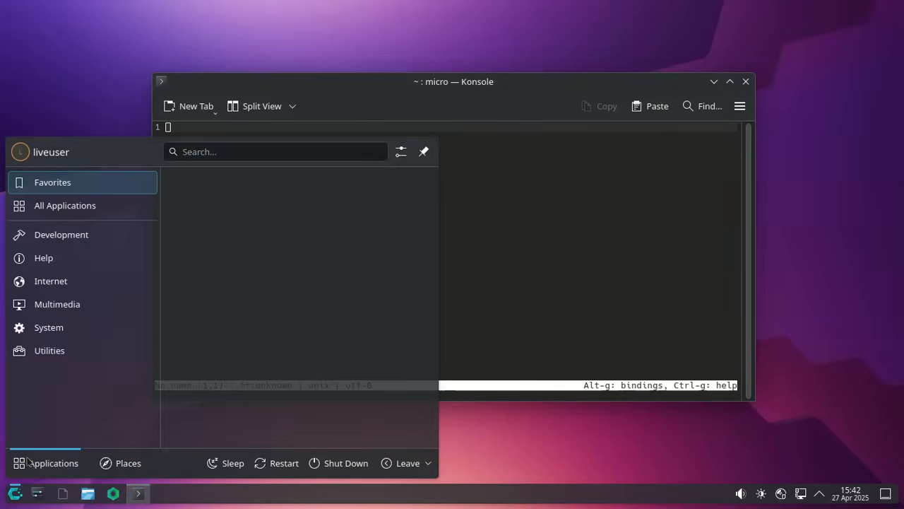
type("konso")
key("Return")
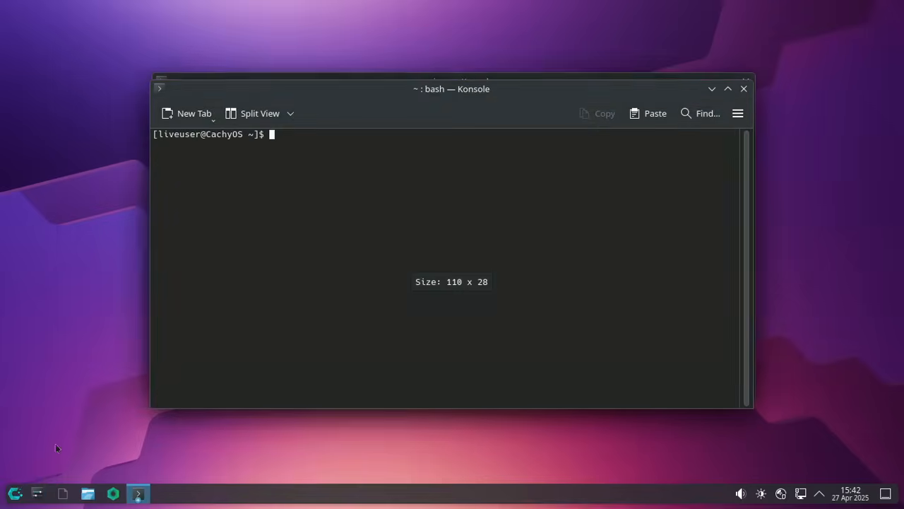
- Run nano, save the empty buffer as nama.txt, and exit back to the shell
type("nano")
key("Return")
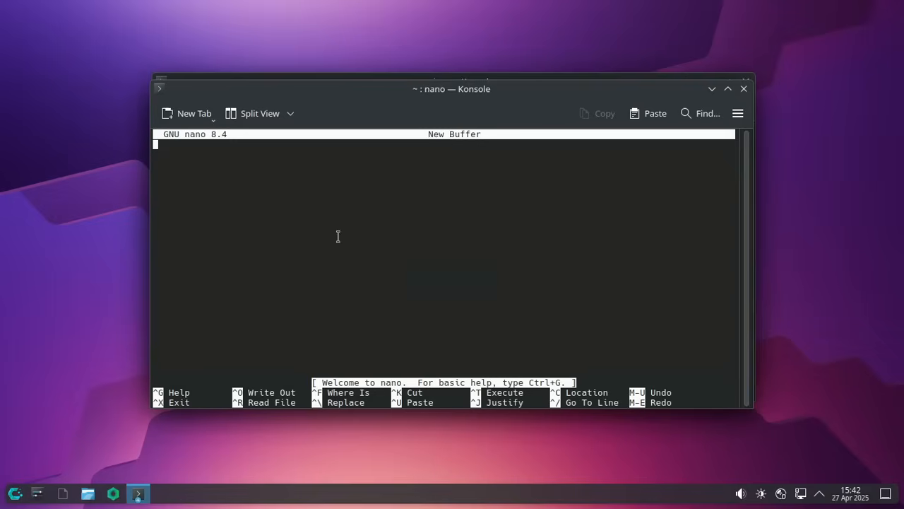
left_click_drag(401, 96, 574, 57)
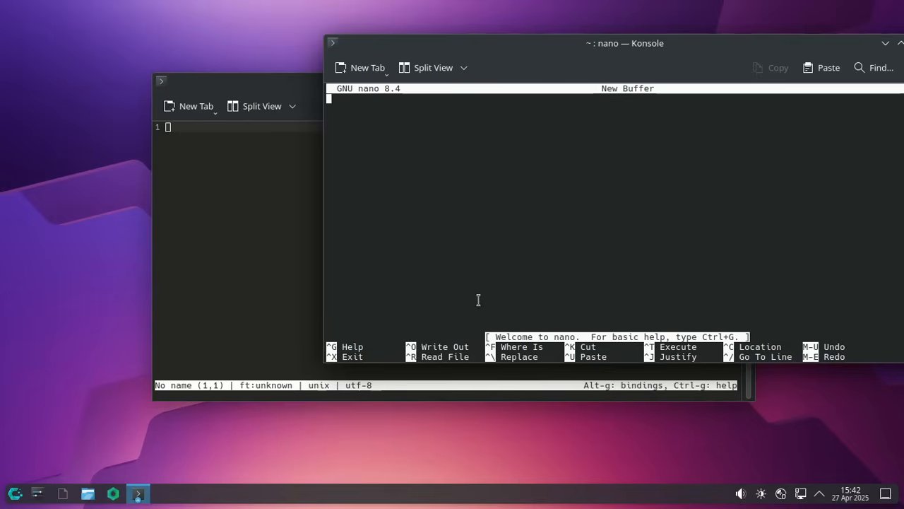
key("ctrl+o")
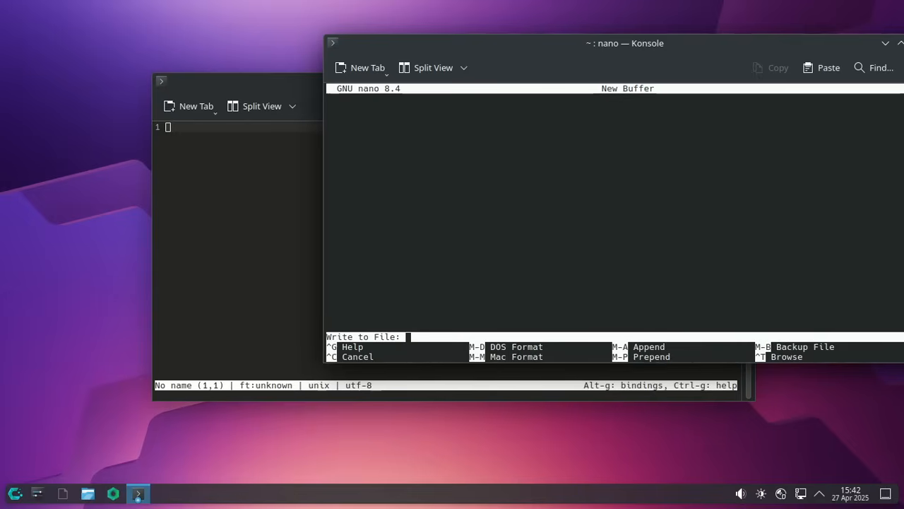
type("nama.txt")
key("Return")
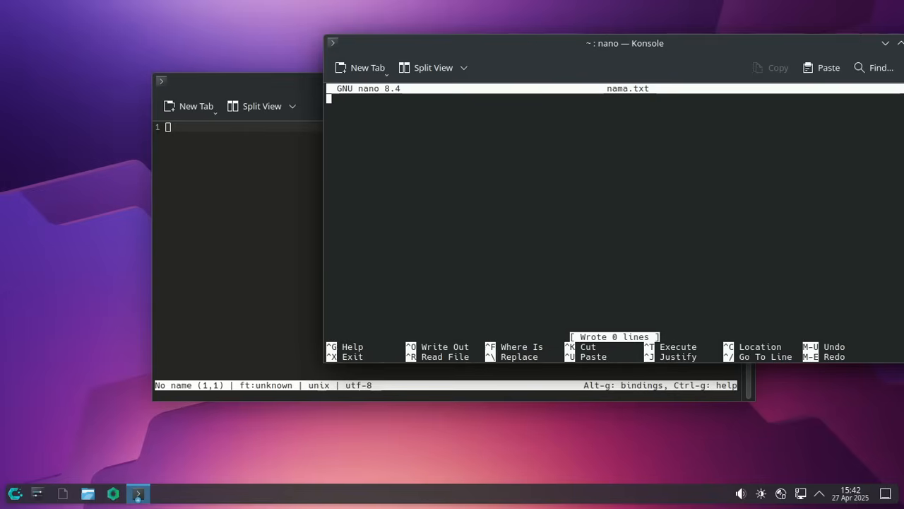
key("ctrl+x")
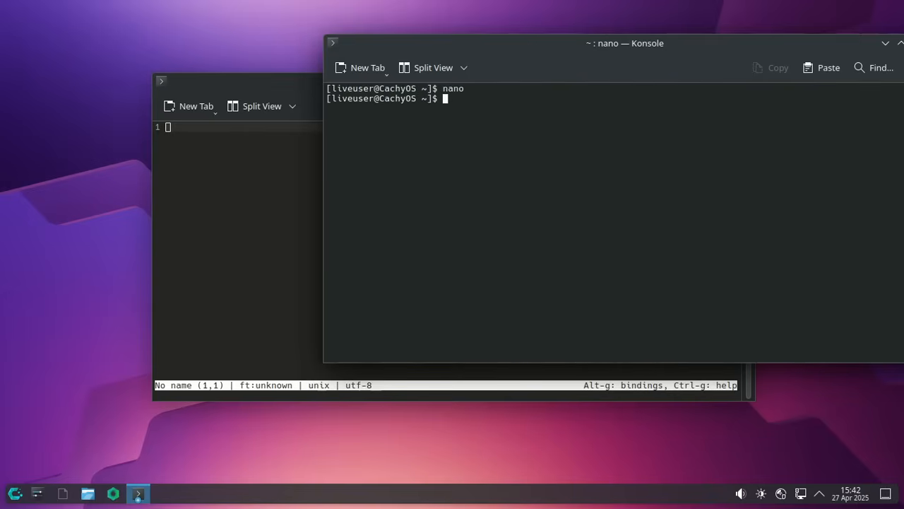
- Close the front terminal and type 'selamat datang' as the first line in micro
key("ctrl+d")
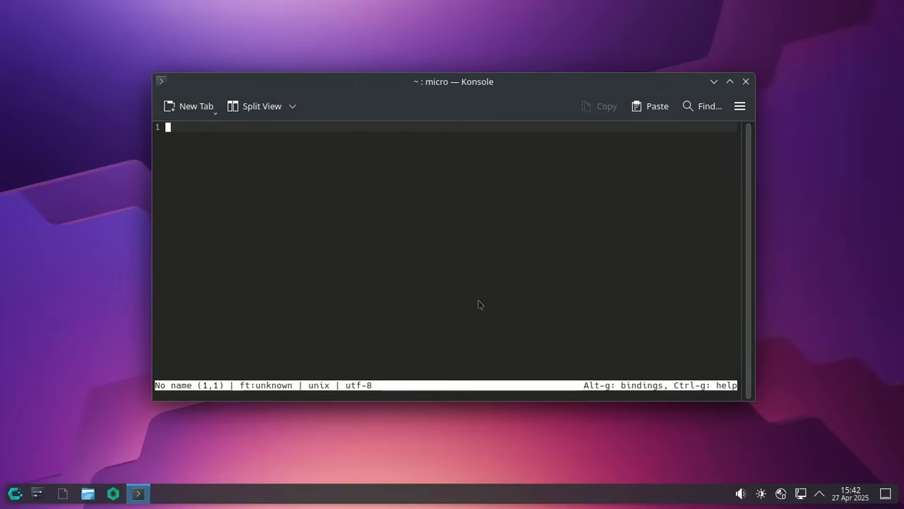
type("selam")
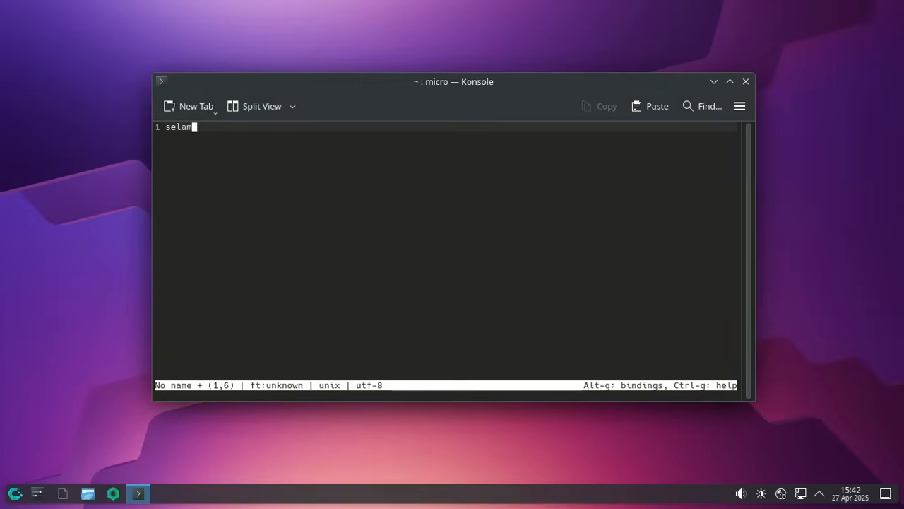
type("at datang")
key("Return")
key("Return")
- Copy the 'selamat datang' line, paste it repeatedly, and duplicate it with Ctrl+D
left_click(168, 127)
key("shift+End")
key("ctrl+c")
key("Down")
key("Down")
key("ctrl+v")
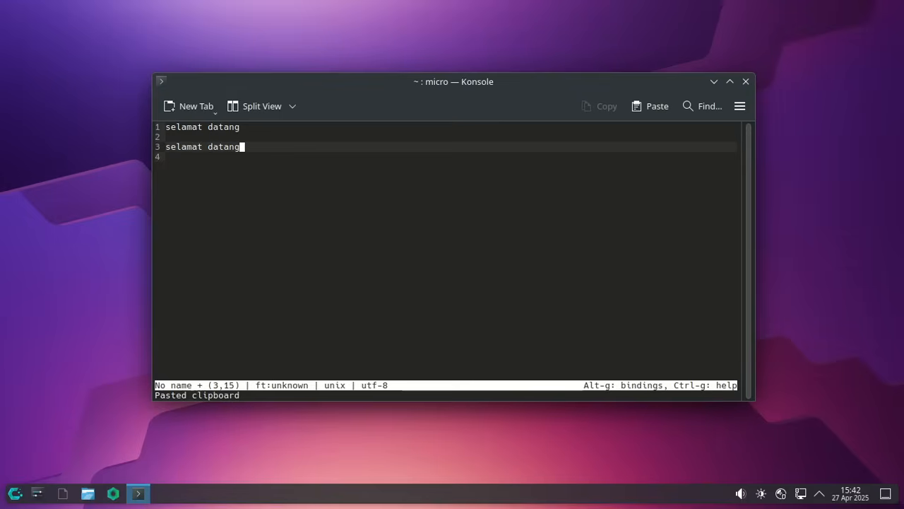
key("Return")
key("ctrl+v")
key("Return")
key("ctrl+v")
key("Return")
key("ctrl+v")
key("Return")
key("ctrl+v")
key("Return")
key("ctrl+v")
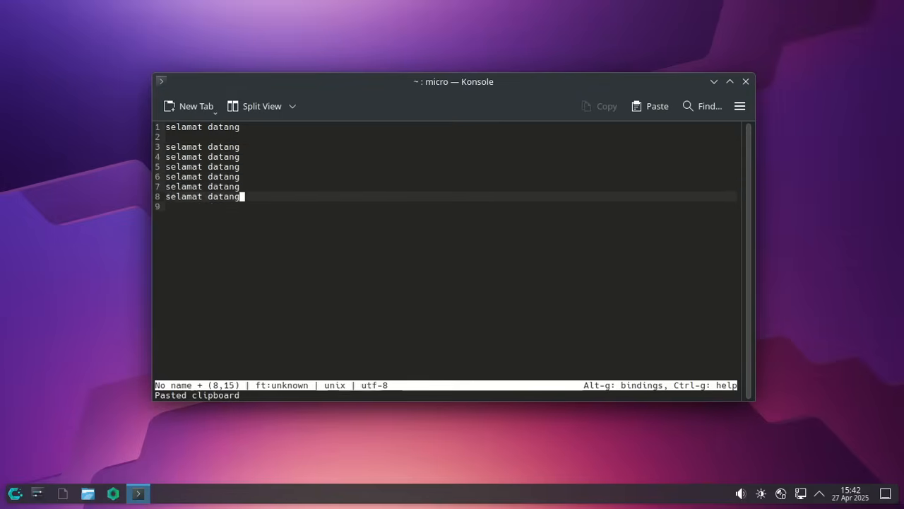
key("Return")
key("Up")
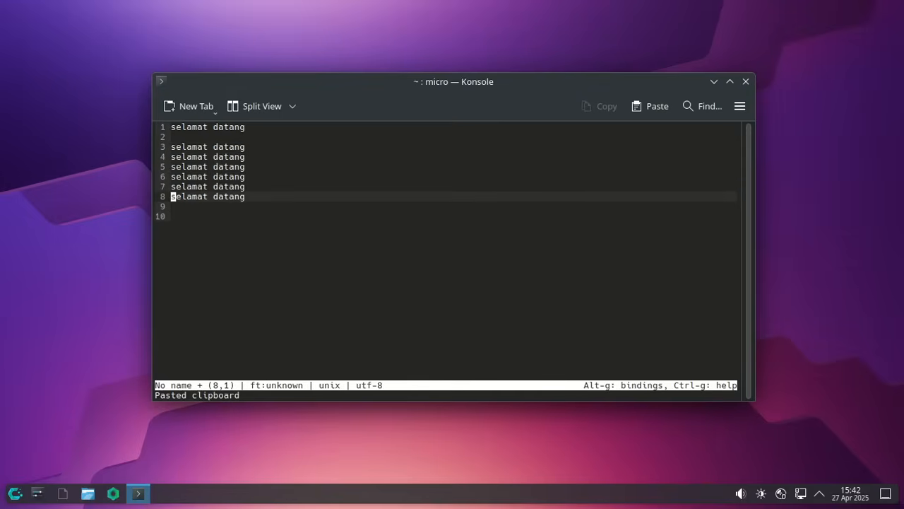
key("ctrl+d")
key("ctrl+d")
key("ctrl+d")
key("ctrl+d")
key("ctrl+d")
key("ctrl+d")
key("ctrl+d")
key("ctrl+d")
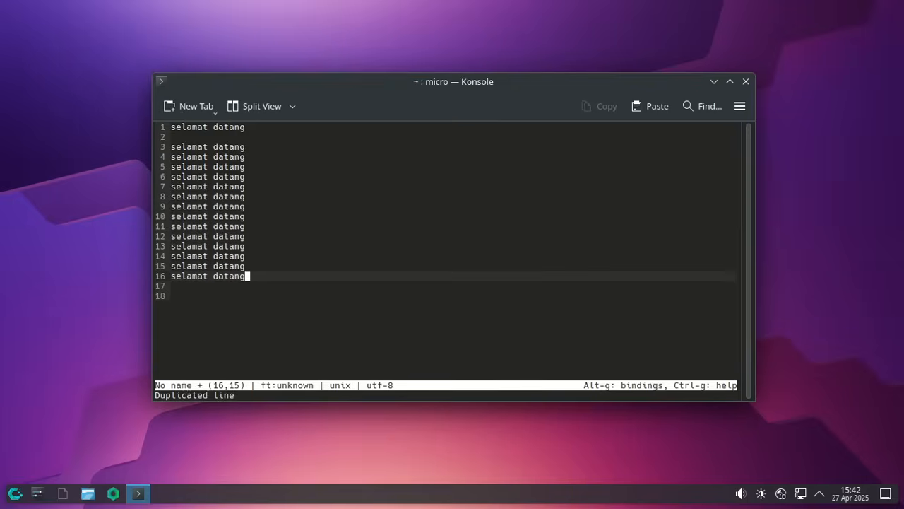
- Save the file as selamat.txt and close the editor and terminal
key("ctrl+s")
type("selamat.txt")
key("Return")
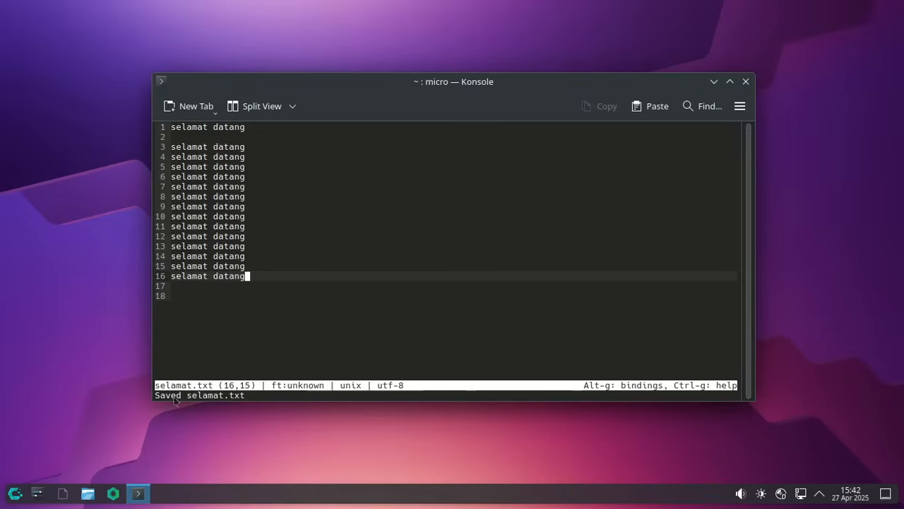
key("alt+F4")
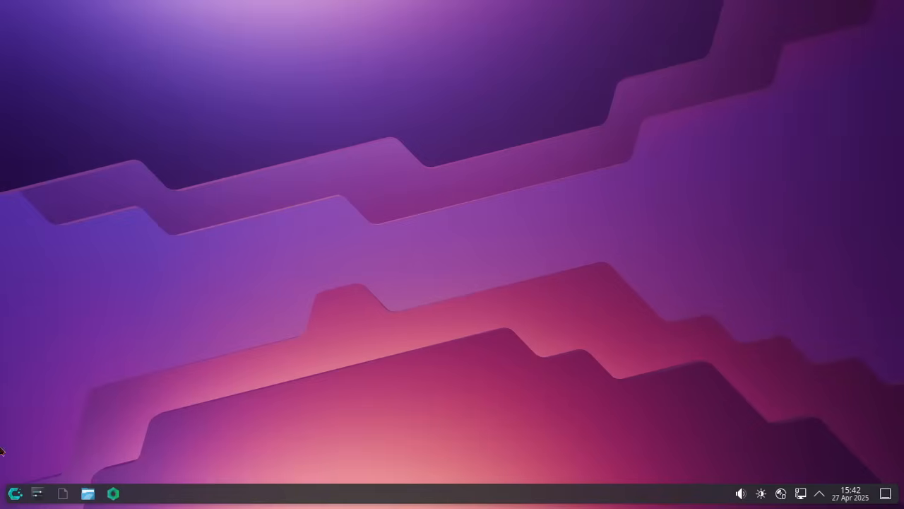
left_click(14, 493)
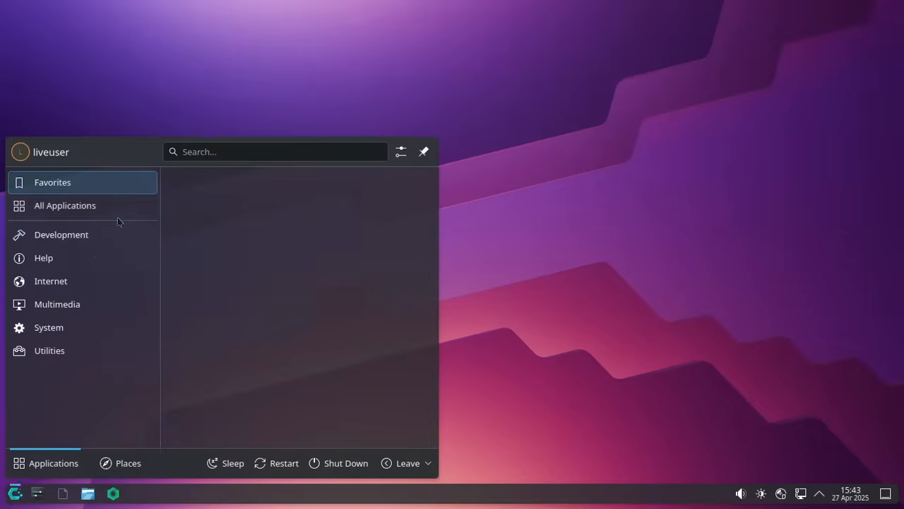
mouse_move(55, 239)
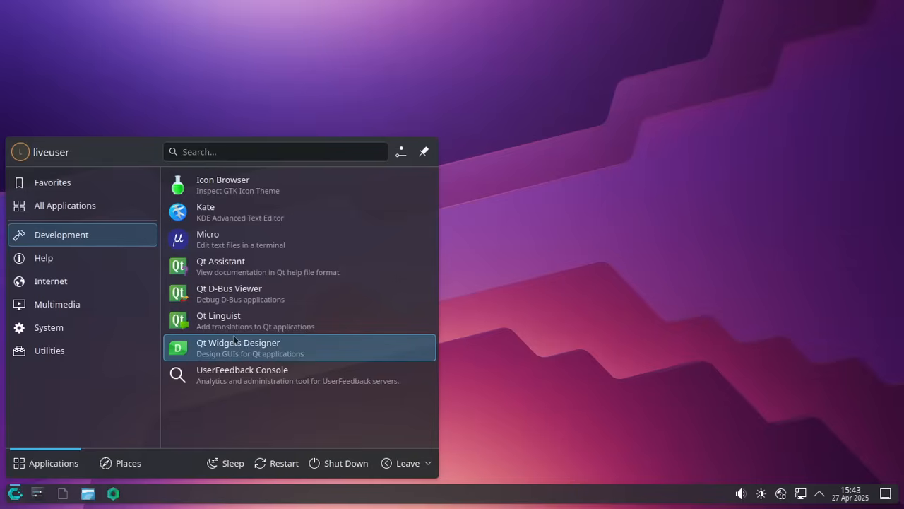
left_click(299, 352)
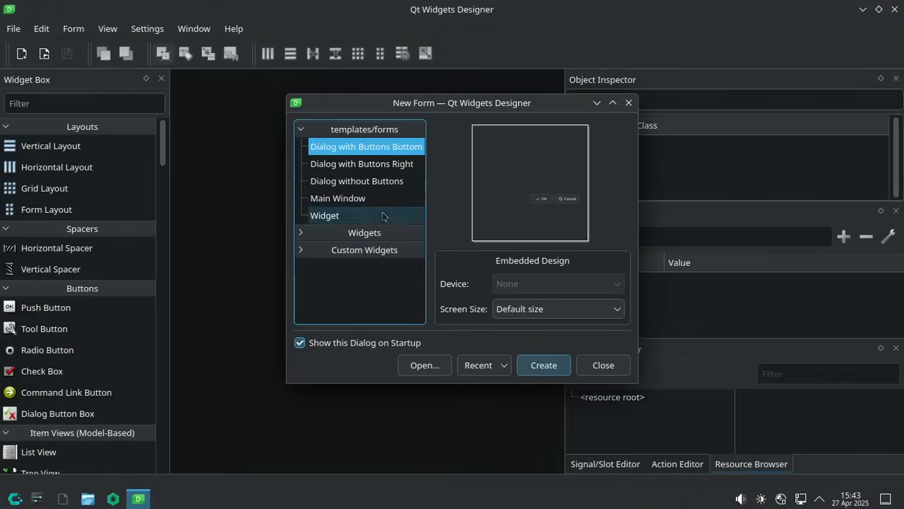
left_click(543, 365)
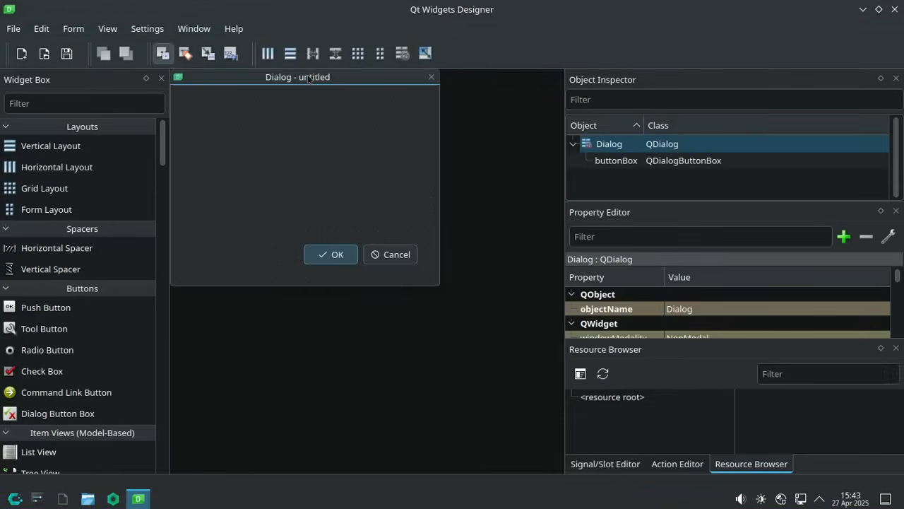
left_click_drag(309, 79, 367, 129)
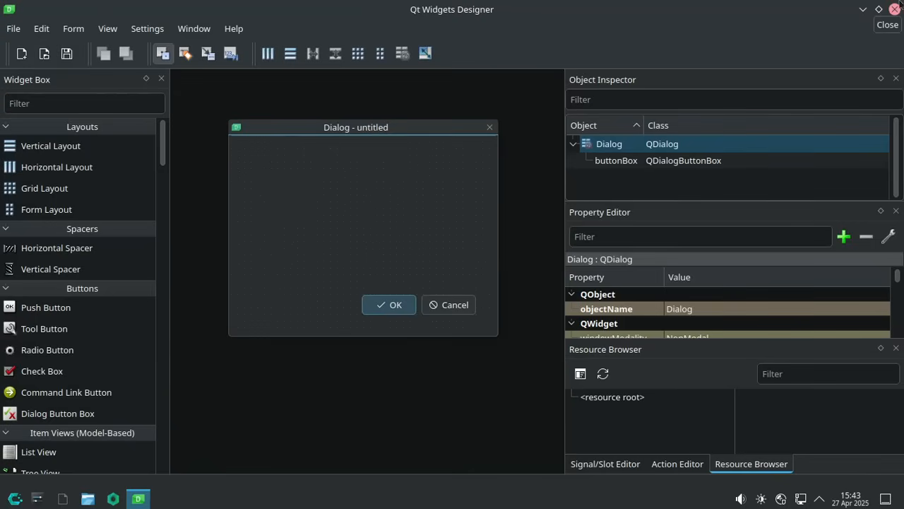
left_click(897, 7)
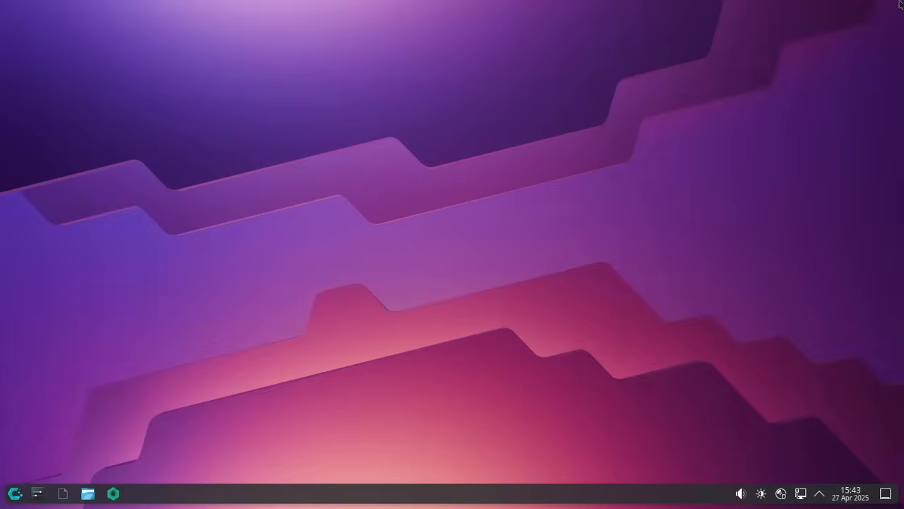
- Launch Cachy Browser from the Internet category of the application launcher
left_click(15, 493)
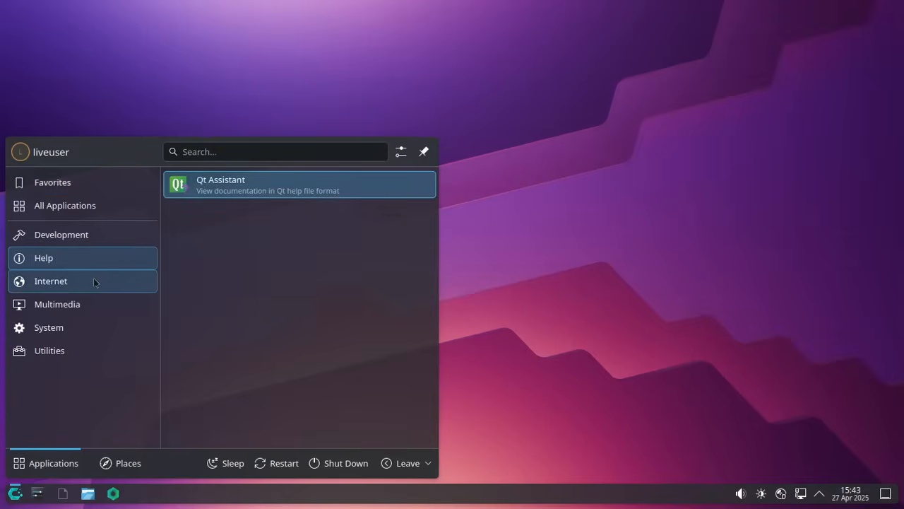
mouse_move(94, 282)
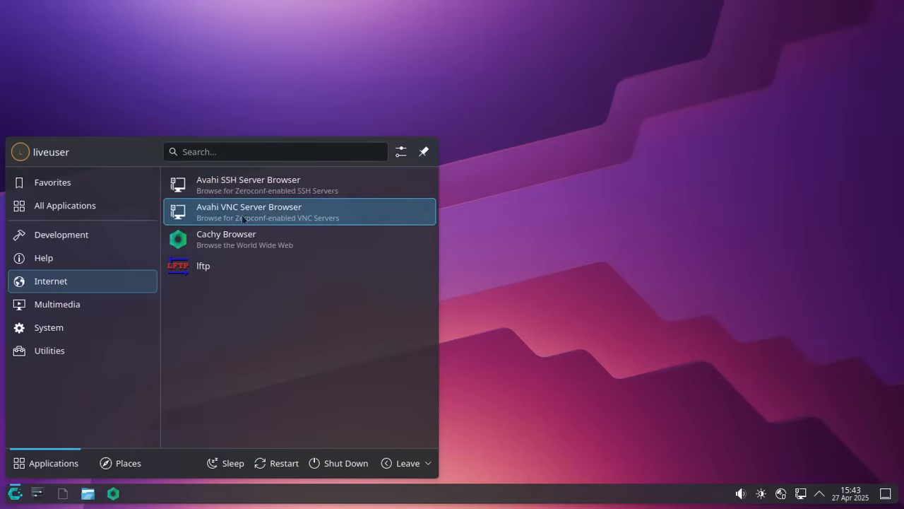
left_click(234, 242)
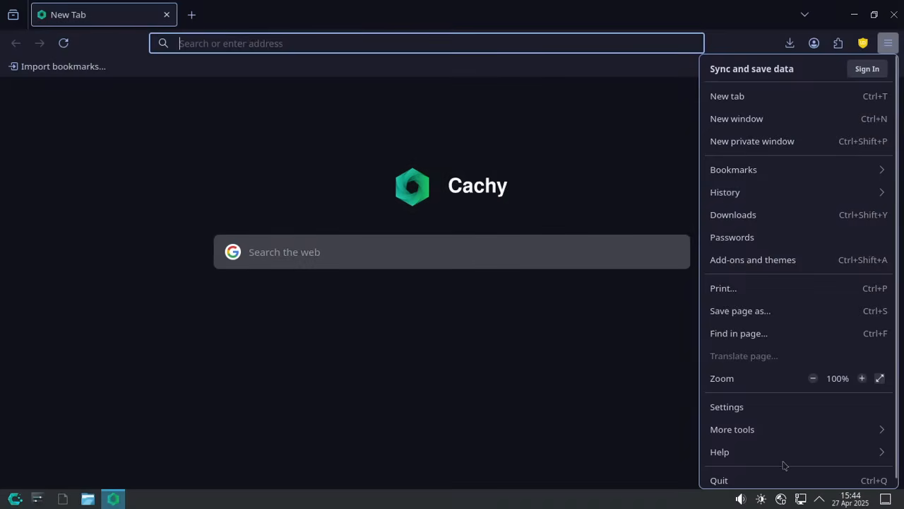
- Show the About Cachy window reporting version 137.0.2 (64-bit) and reposition it
left_click(758, 459)
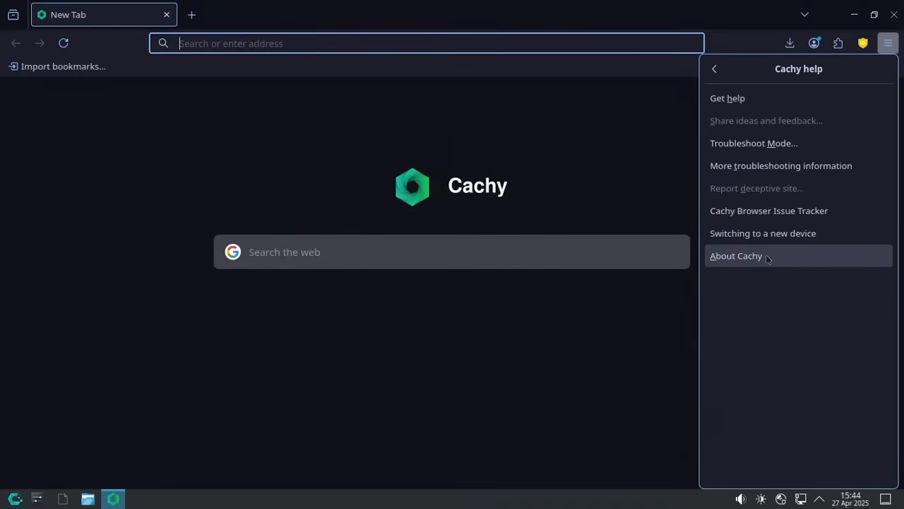
left_click(767, 258)
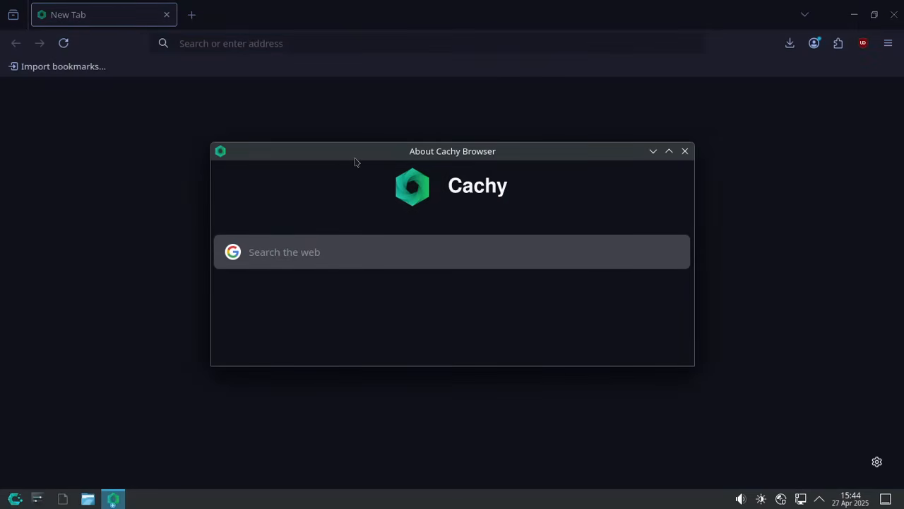
left_click_drag(355, 159, 348, 131)
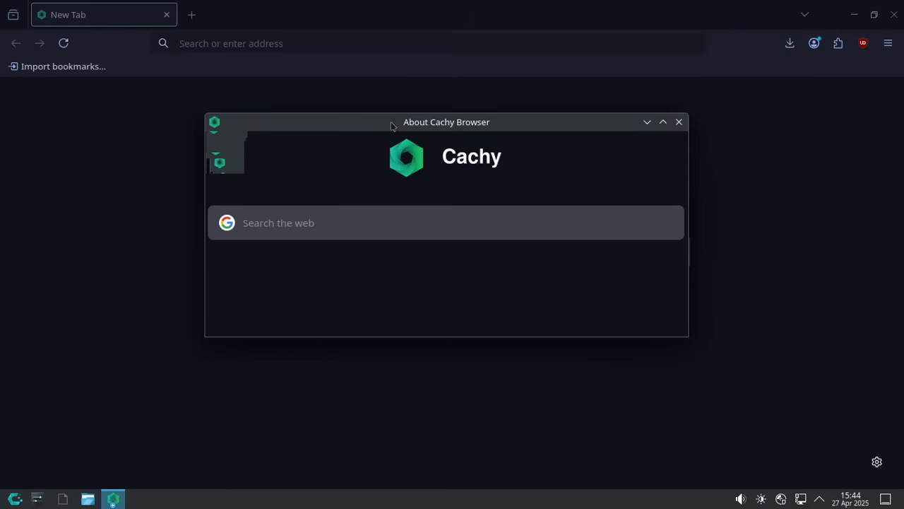
left_click_drag(397, 127, 400, 186)
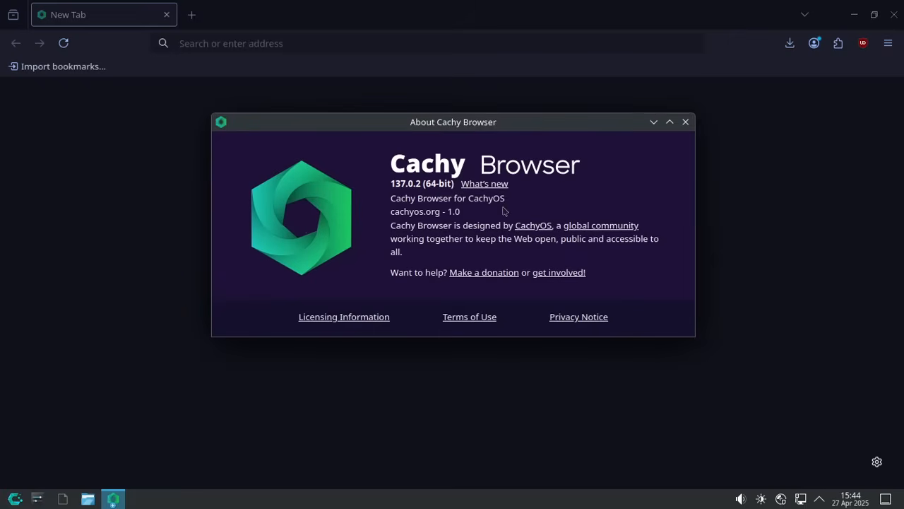
- Open the Licensing Information page, skim the Licenses tab, then close it
left_click(364, 322)
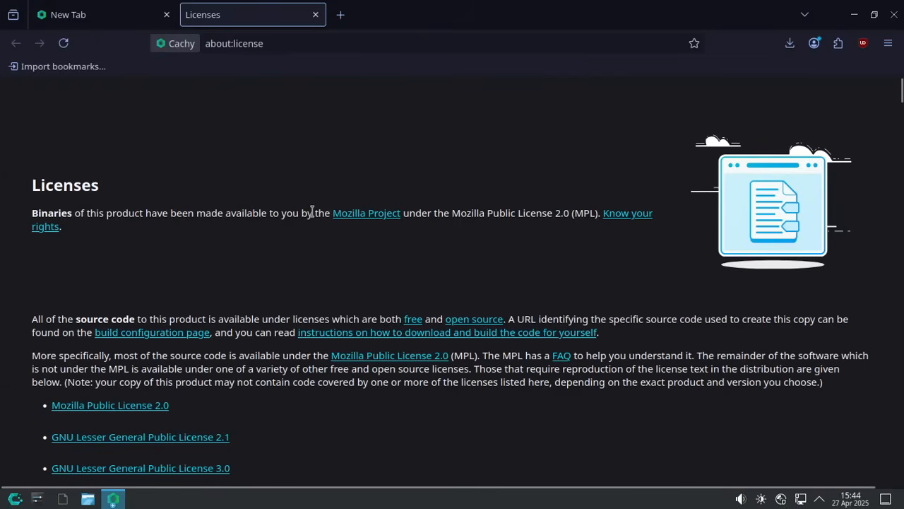
left_click_drag(312, 212, 417, 212)
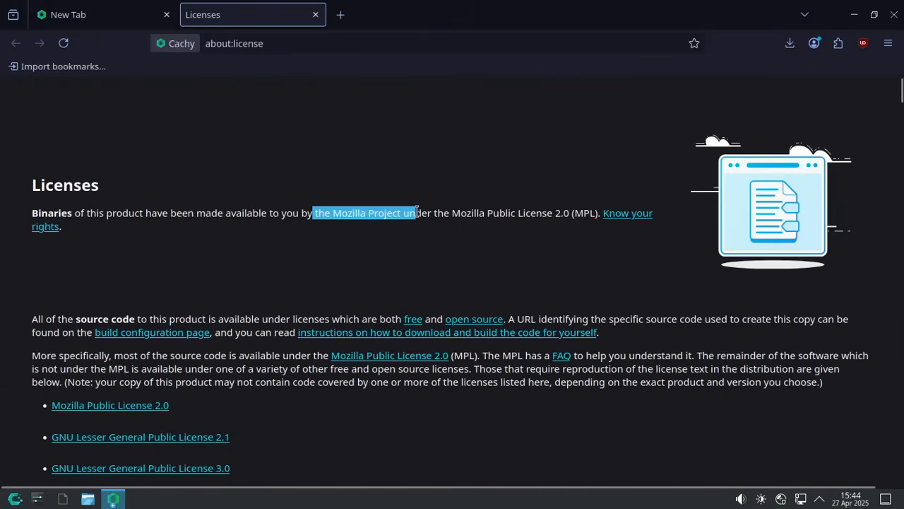
left_click(417, 212)
scroll(449, 270, "down", 10)
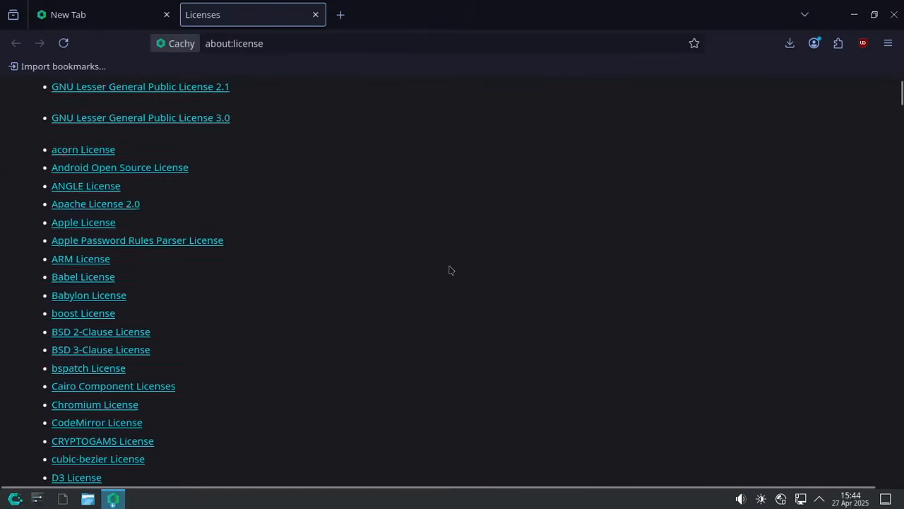
scroll(450, 268, "up", 10)
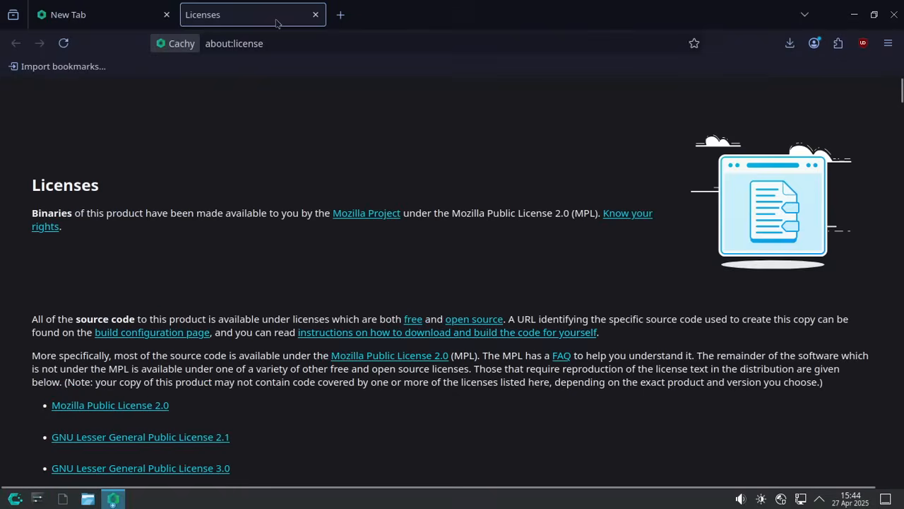
left_click(315, 14)
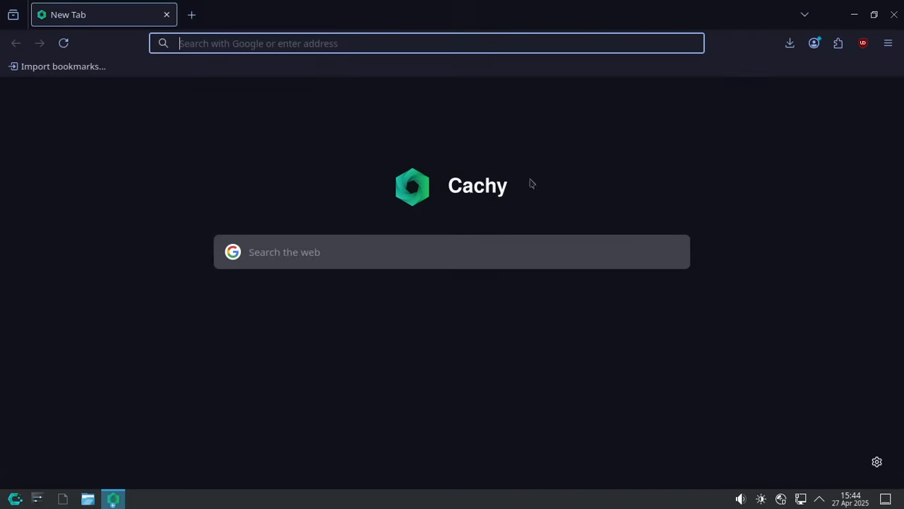
- Glance at the uBlock Origin summary, then close the browser and the About window
left_click(863, 43)
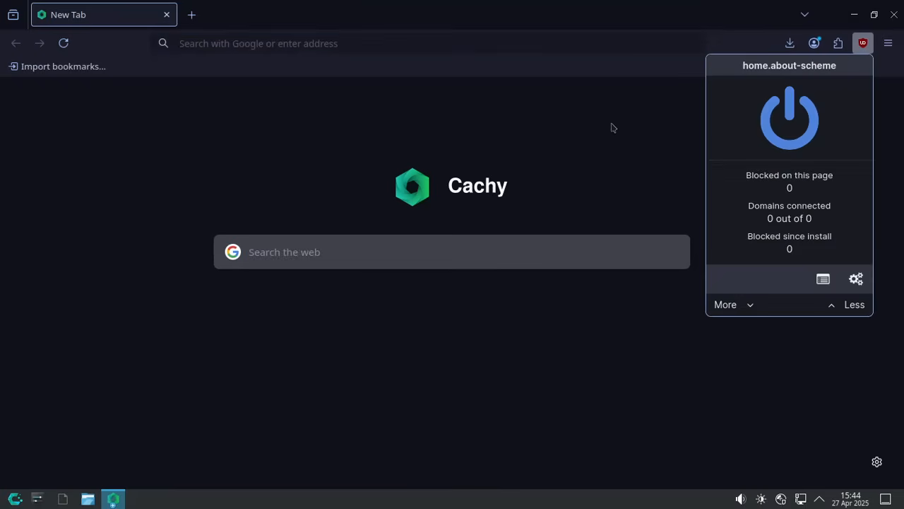
left_click(613, 127)
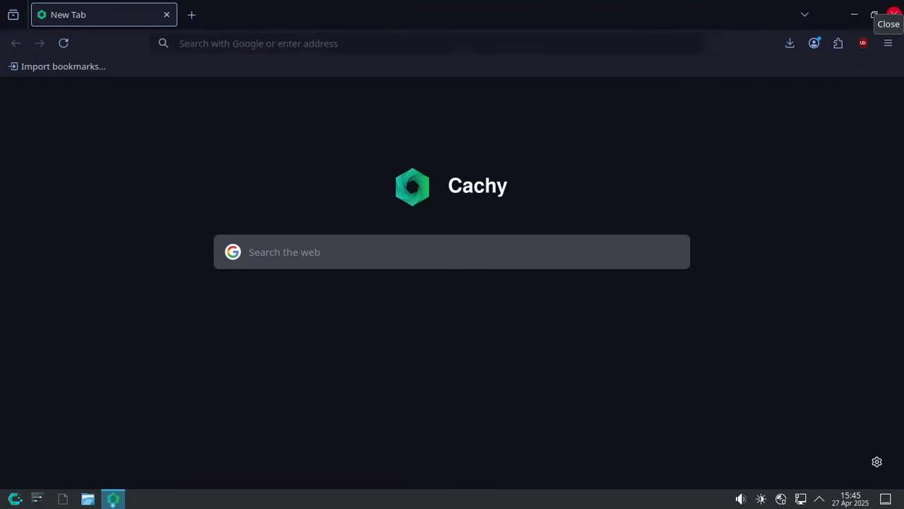
left_click(894, 14)
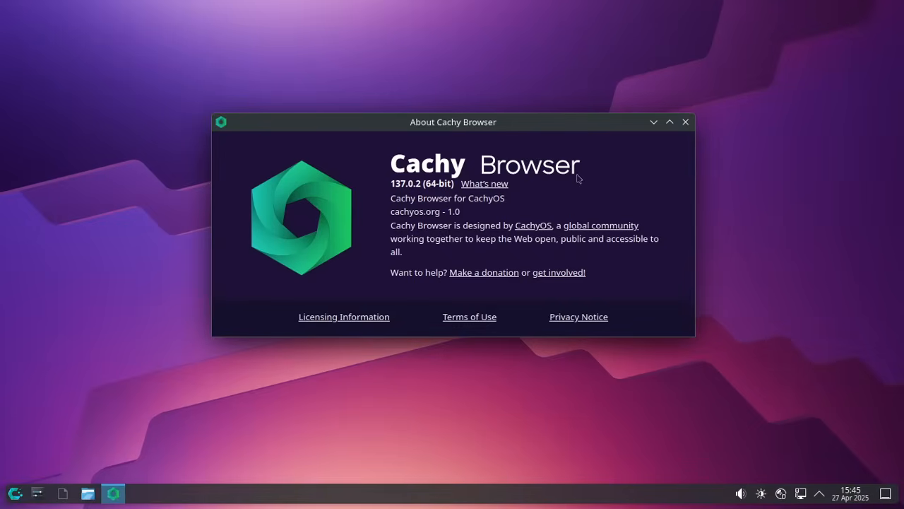
left_click(685, 122)
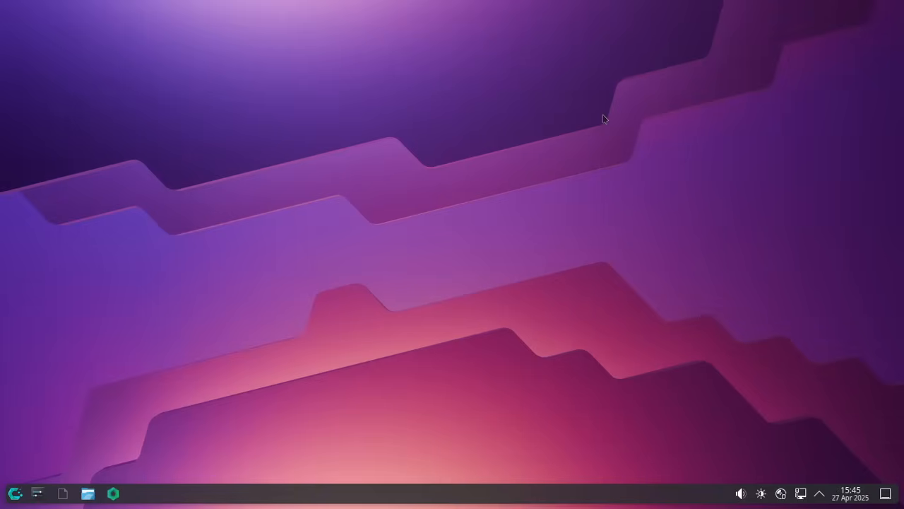
- Launch the lftp client from the launcher and close its terminal window
left_click(14, 493)
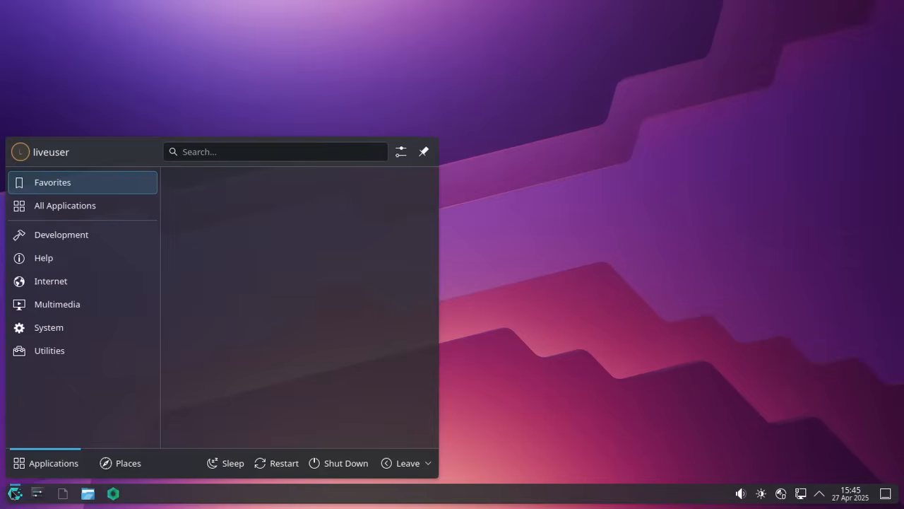
mouse_move(71, 280)
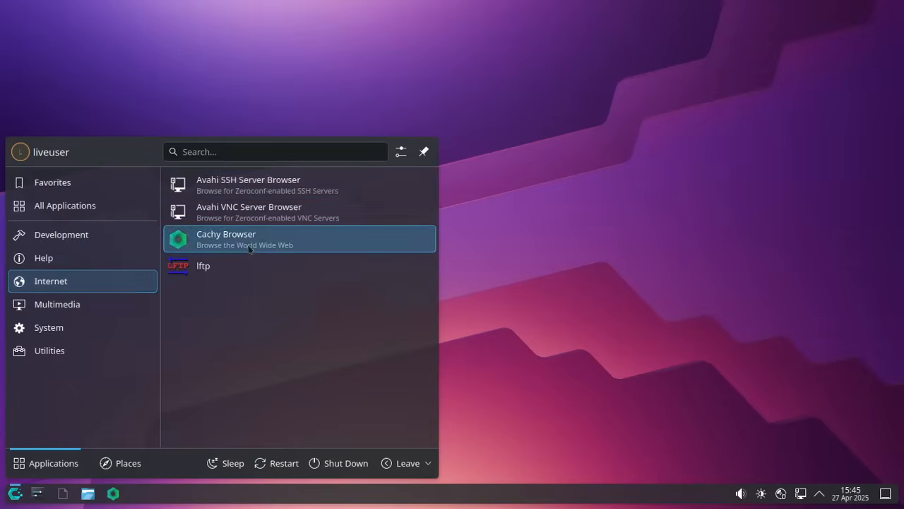
left_click(214, 265)
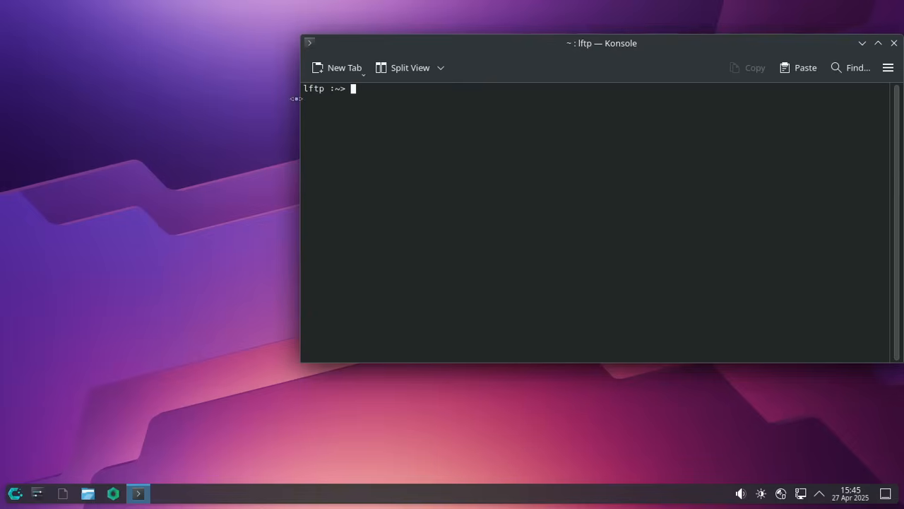
left_click(894, 43)
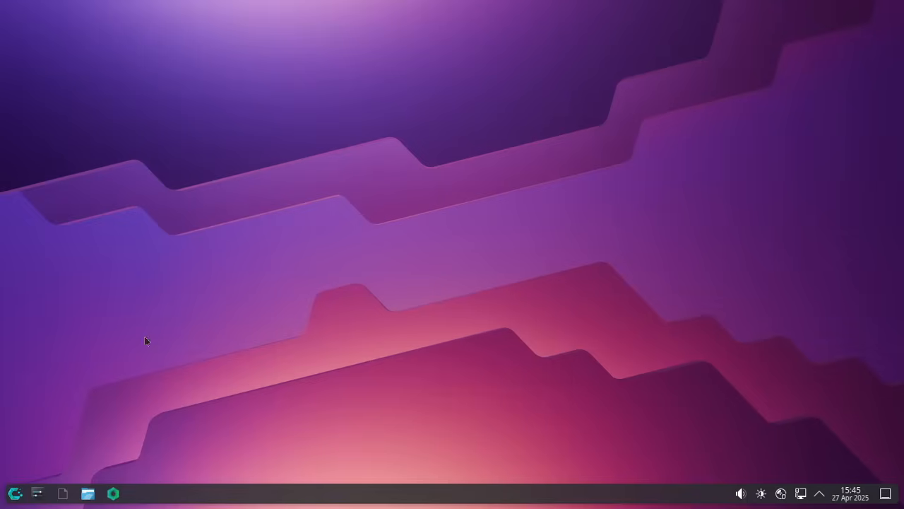
- Show the launcher's System category after passing through Multimedia
left_click(14, 493)
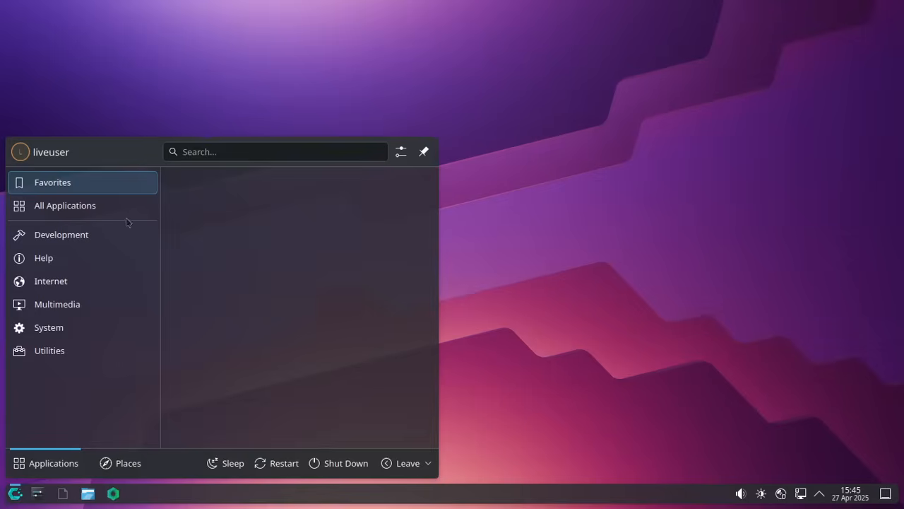
left_click(53, 308)
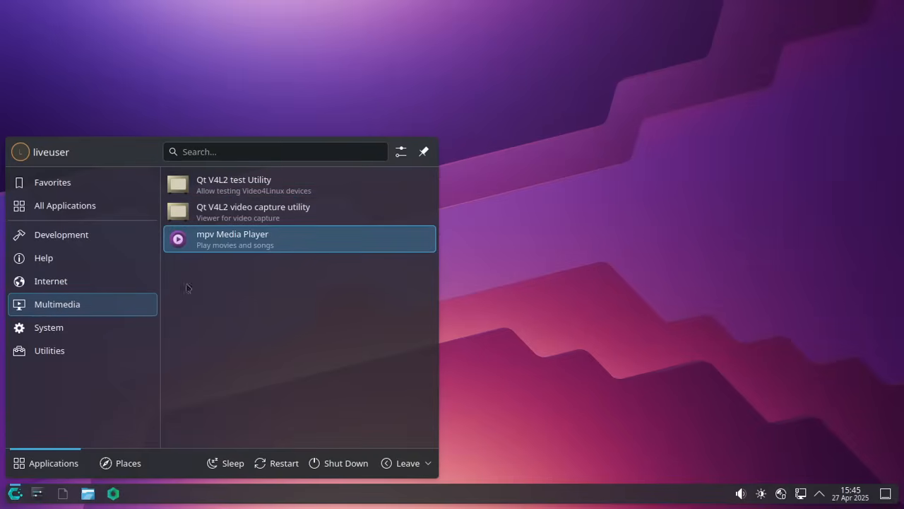
left_click(94, 332)
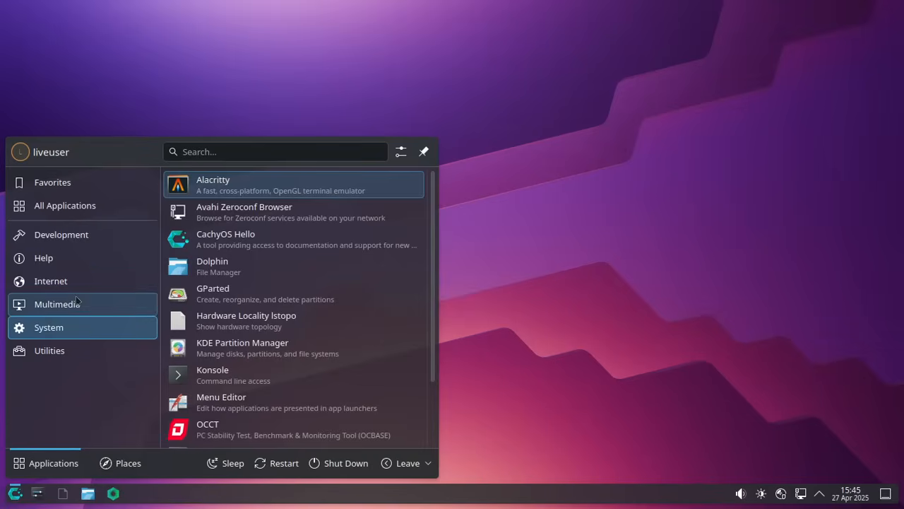
left_click(76, 305)
left_click(79, 331)
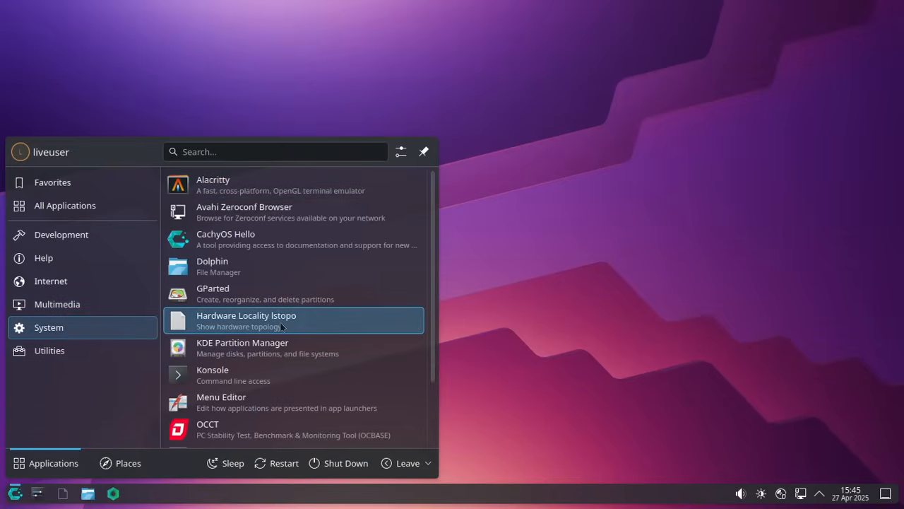
- Launch Alacritty maximized and run fastfetch to print the system summary
left_click(255, 183)
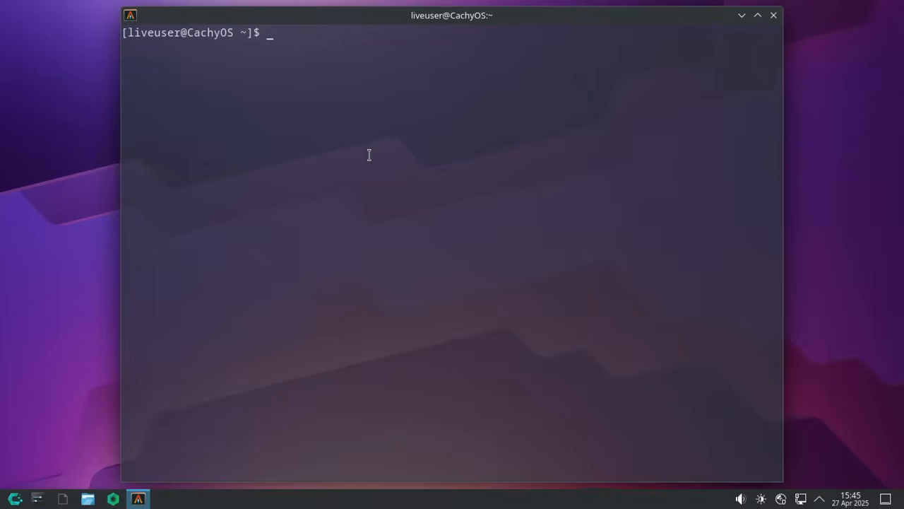
left_click(755, 15)
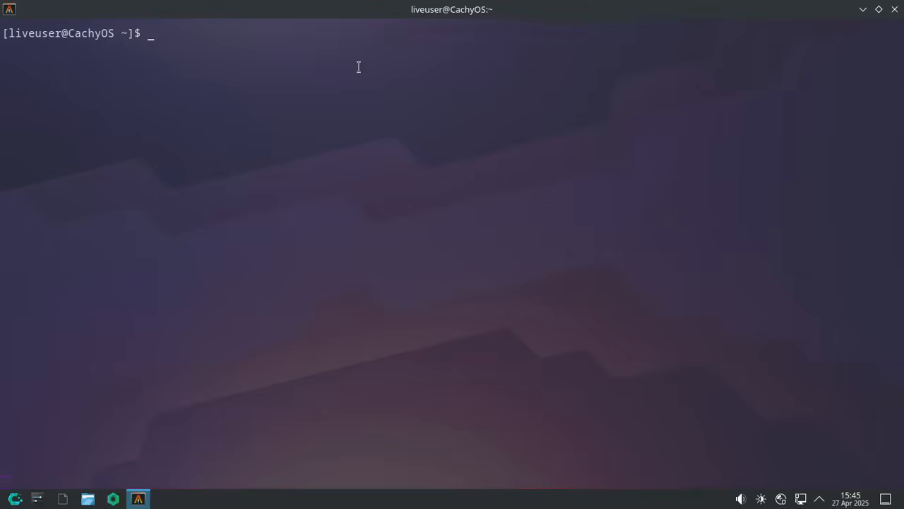
type("fasf")
type("fetch")
key("Return")
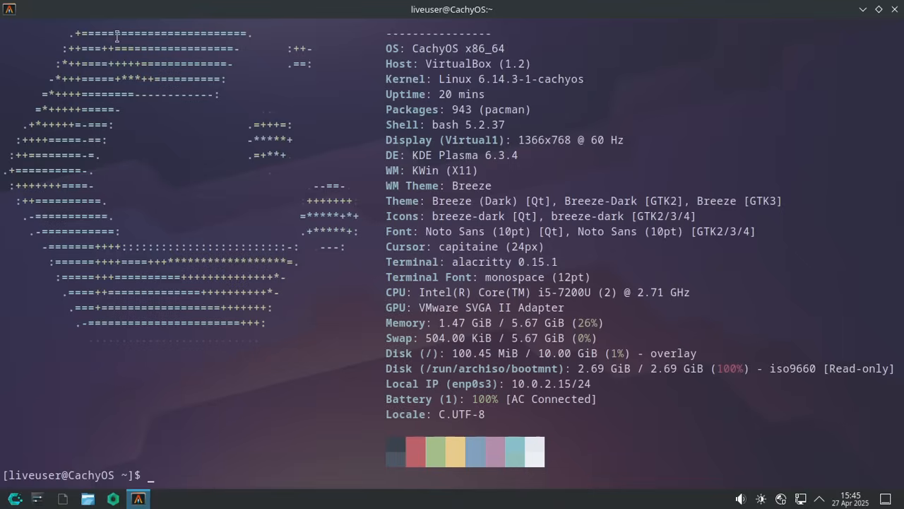
- Highlight the fastfetch output from Uptime and Packages downward, then close Alacritty
left_click_drag(386, 94, 542, 363)
left_click(542, 363)
left_click_drag(338, 106, 649, 438)
left_click(650, 437)
left_click(895, 10)
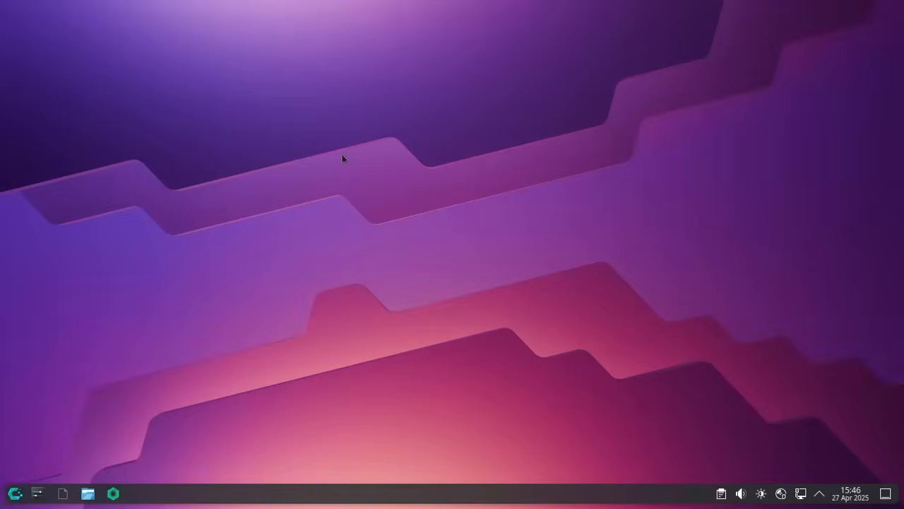
left_click(6, 493)
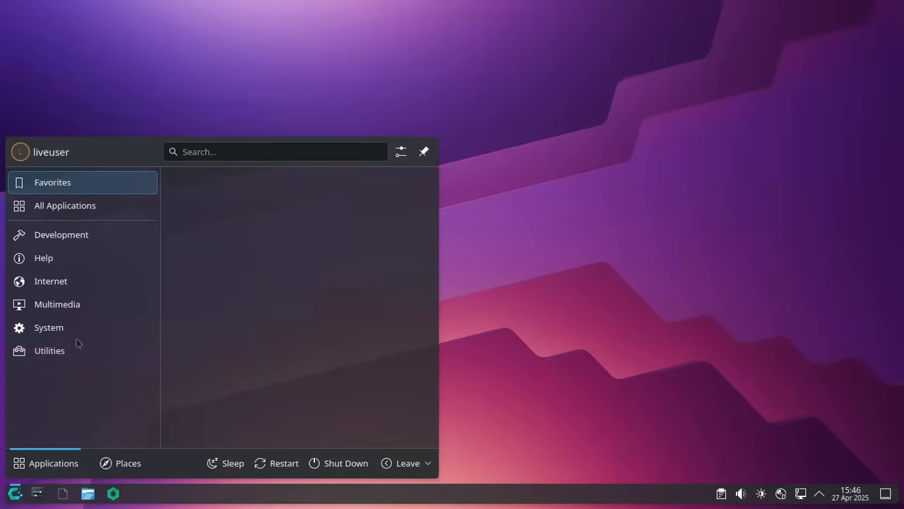
left_click(50, 327)
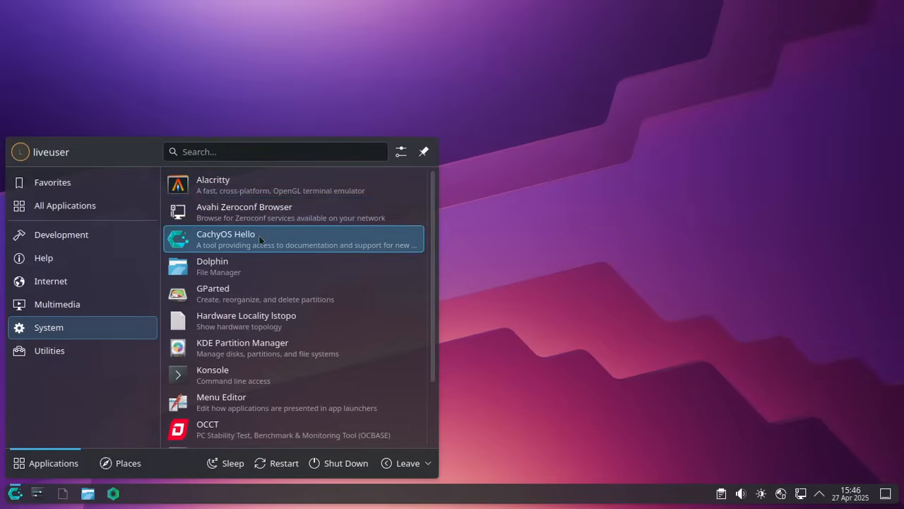
left_click(239, 266)
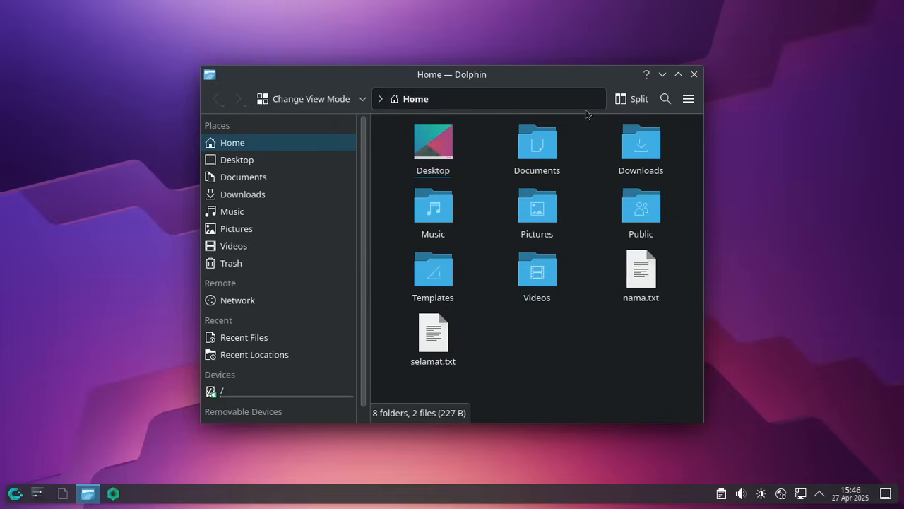
left_click(676, 75)
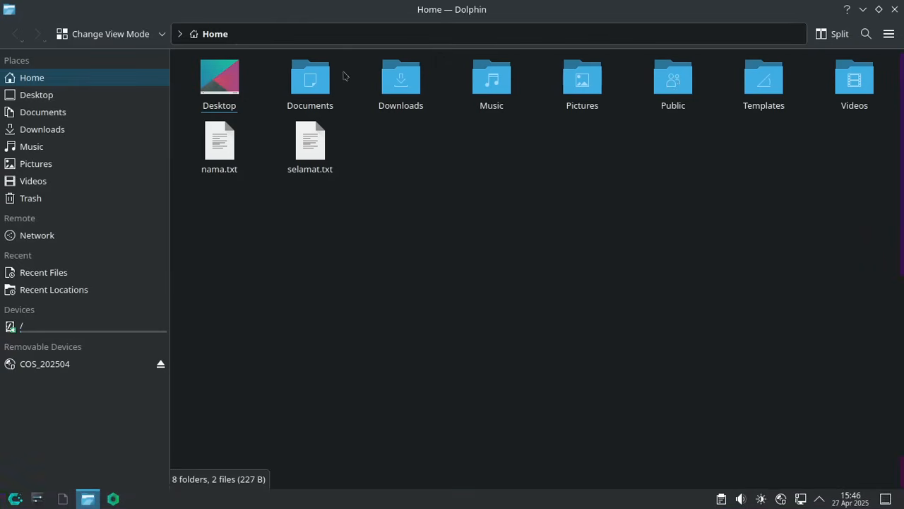
left_click(238, 34)
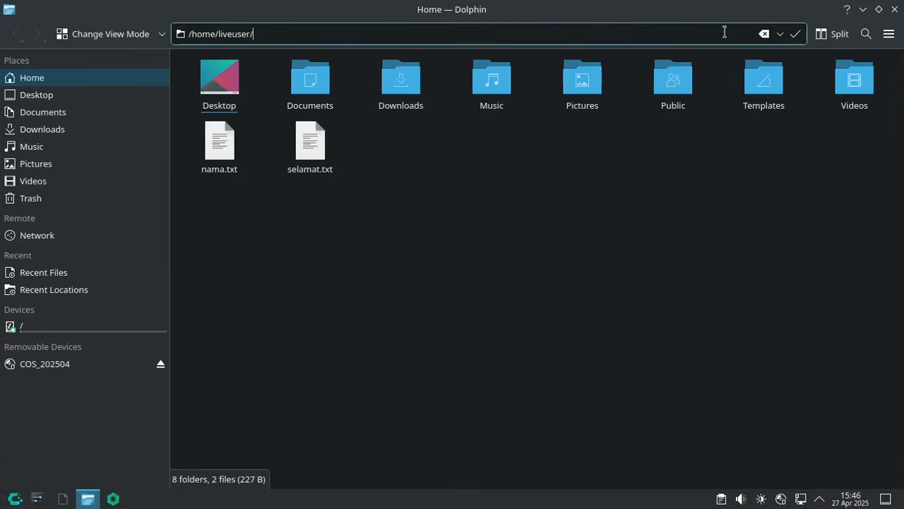
left_click(794, 36)
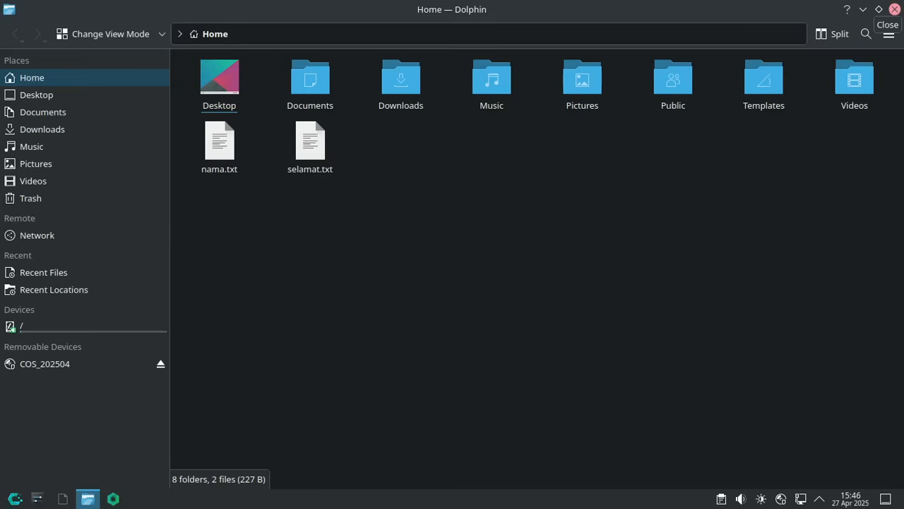
- Close Dolphin and scroll the launcher's System applications down to OCCT
left_click(894, 9)
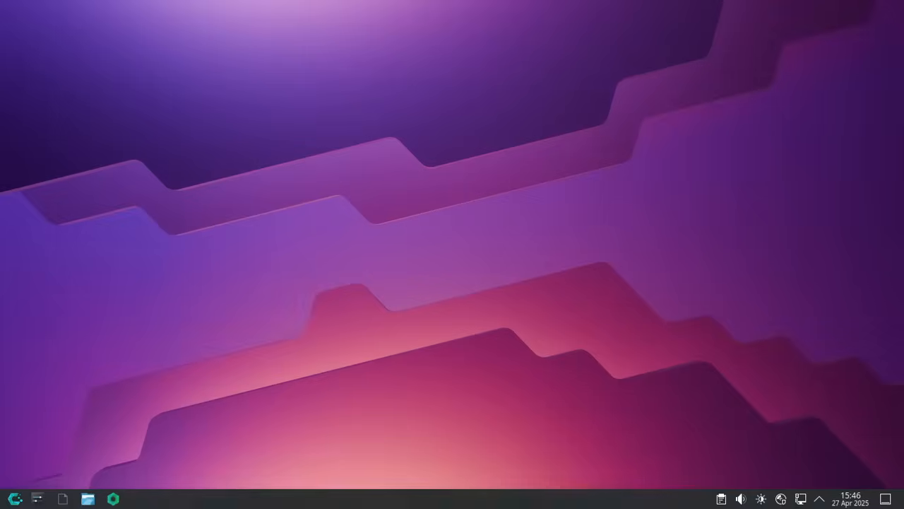
left_click(15, 493)
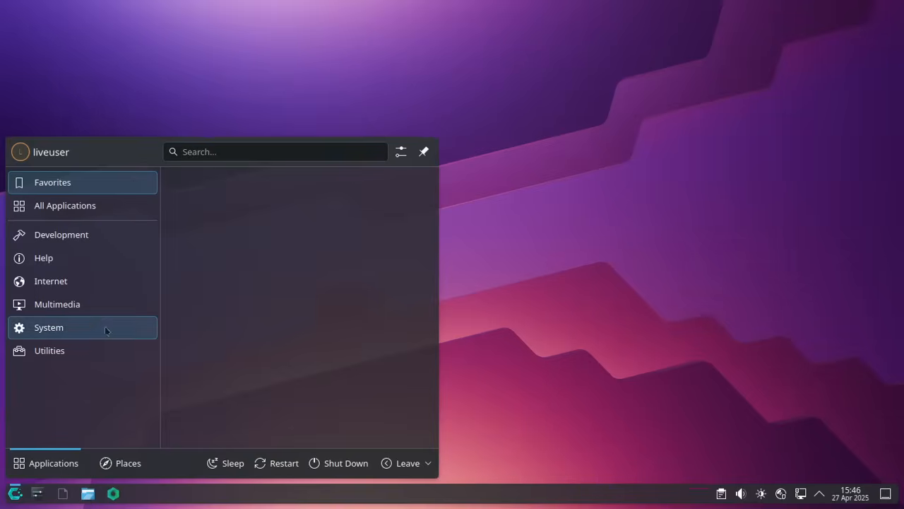
left_click(87, 326)
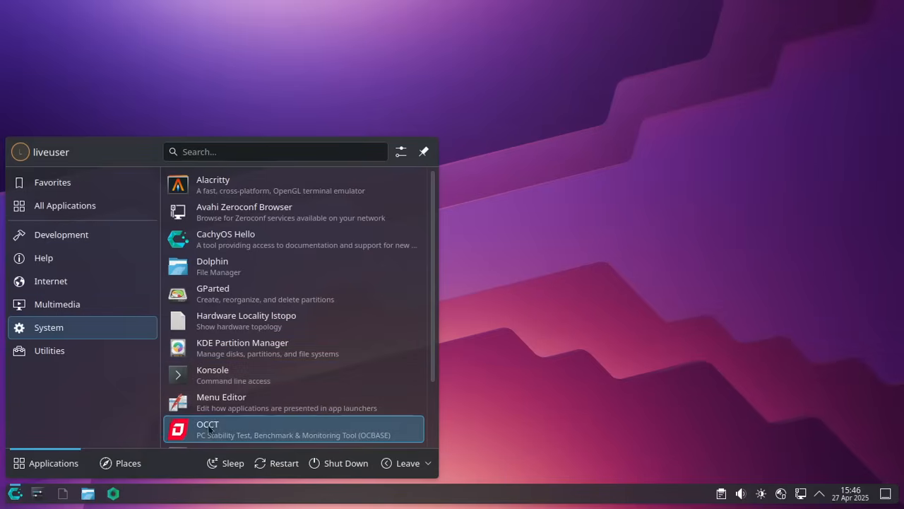
scroll(311, 393, "down", 2)
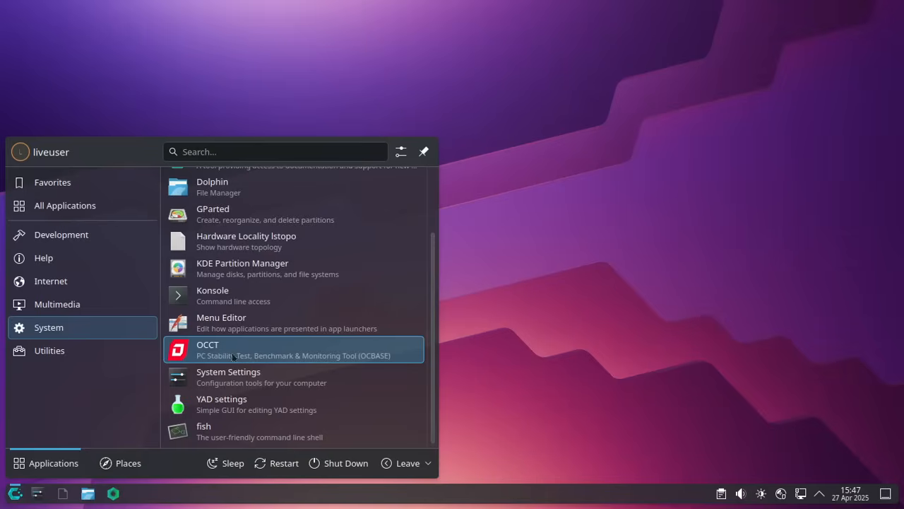
- Launch OCCT and scroll through its End-User License Agreement
left_click(315, 350)
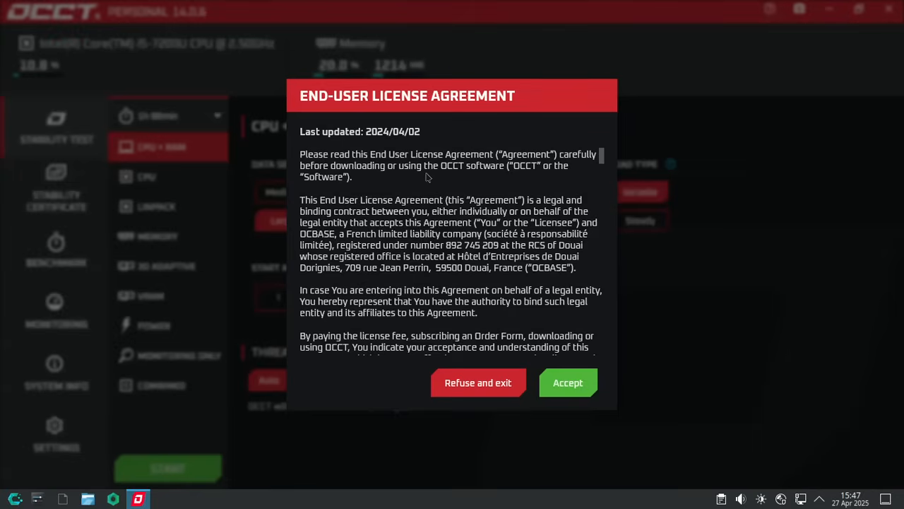
scroll(426, 177, "down", 10)
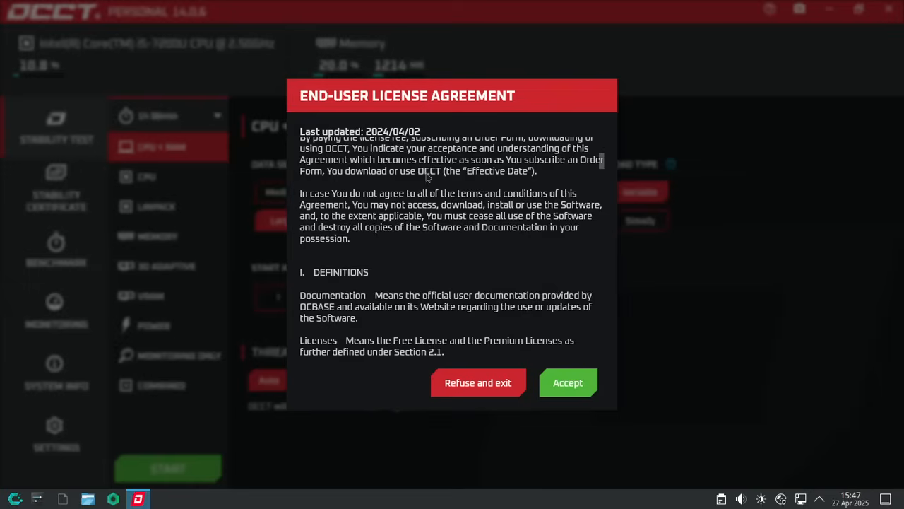
- Accept the OCCT license and browse the CPU, LINPACK, Memory tests and Stability Certificate
left_click(567, 381)
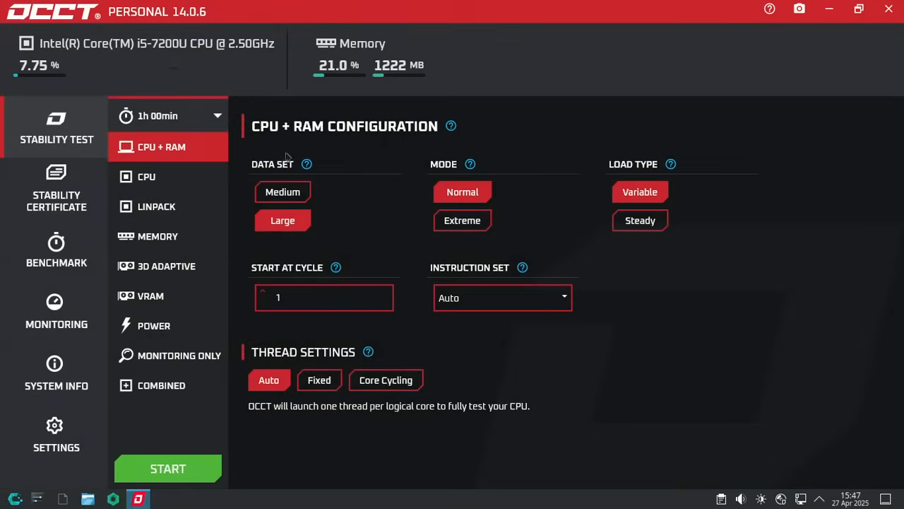
left_click(136, 178)
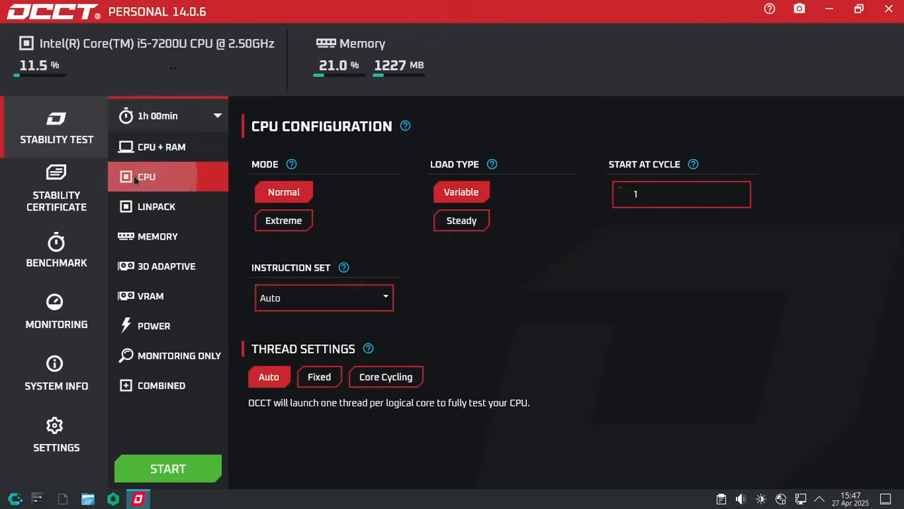
left_click(147, 212)
left_click(160, 243)
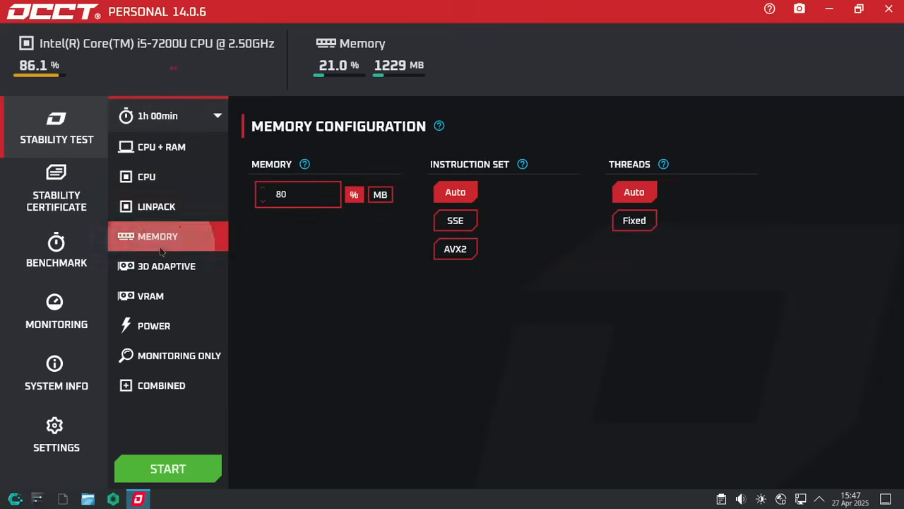
left_click(181, 126)
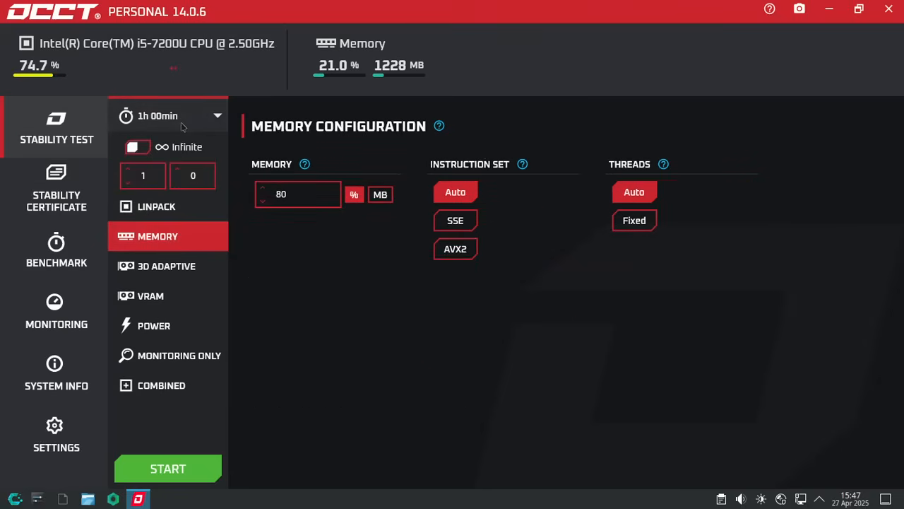
left_click(268, 264)
left_click(167, 176)
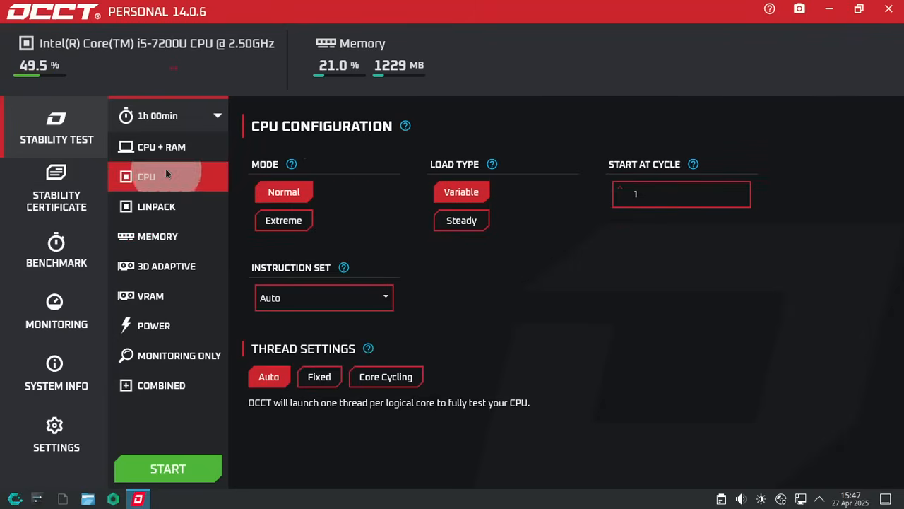
left_click(61, 185)
left_click(61, 137)
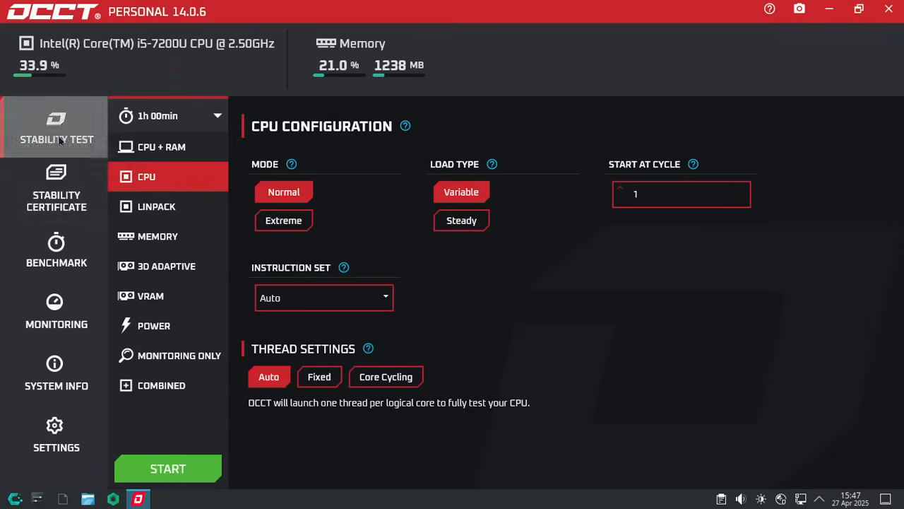
- Browse the Benchmark, Monitoring, System Info and Settings pages, then close OCCT
left_click(60, 238)
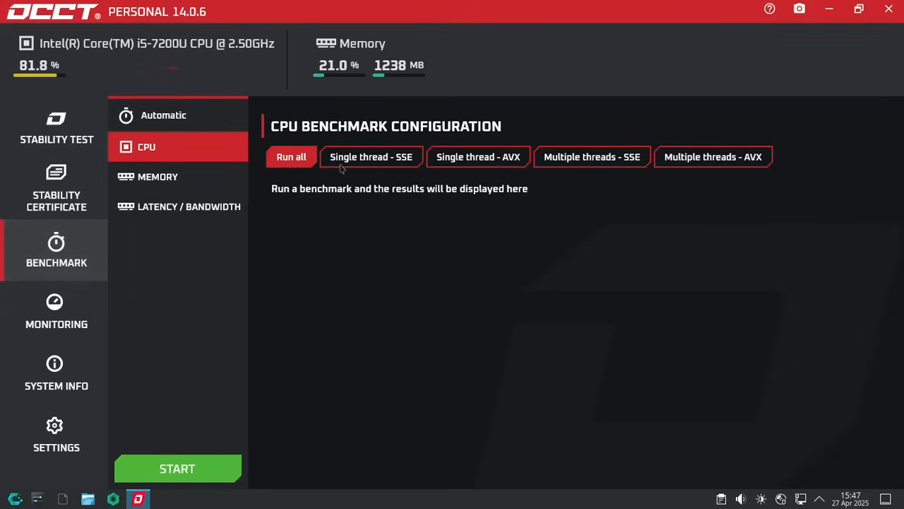
left_click(203, 173)
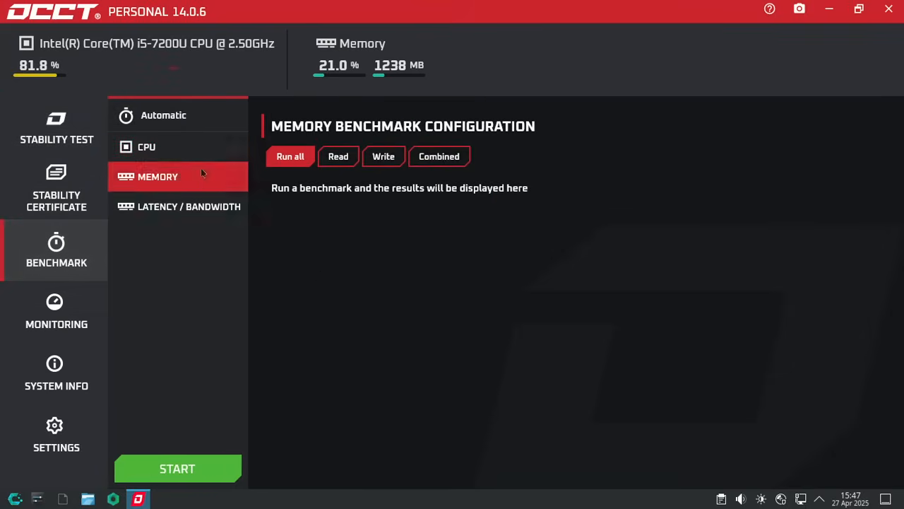
left_click(188, 210)
left_click(57, 315)
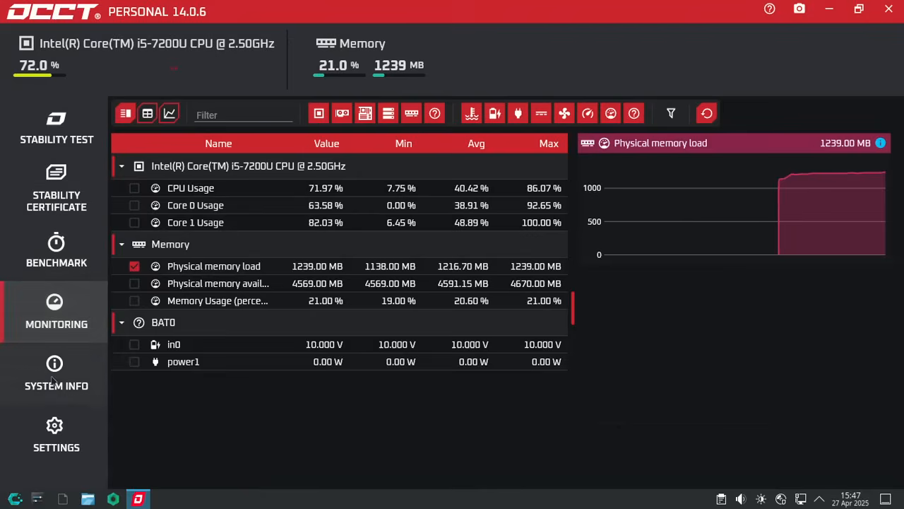
left_click(55, 378)
left_click(57, 436)
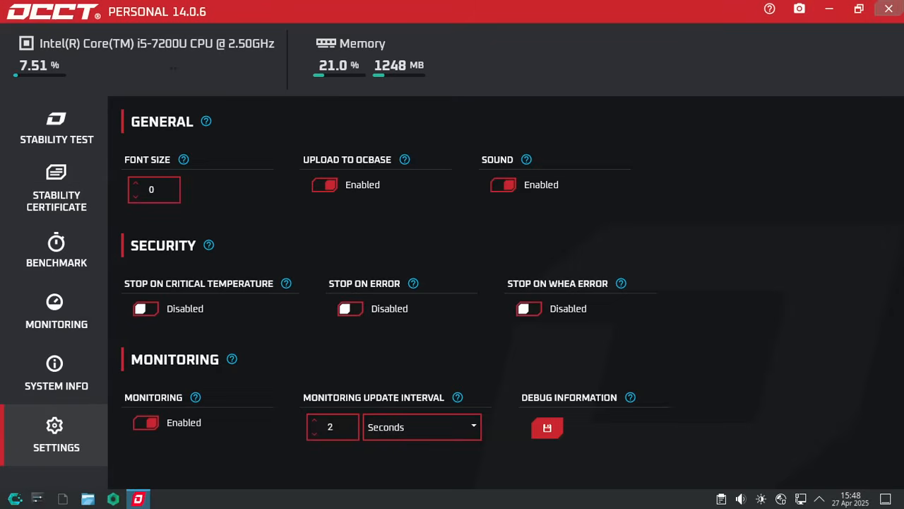
left_click(895, 7)
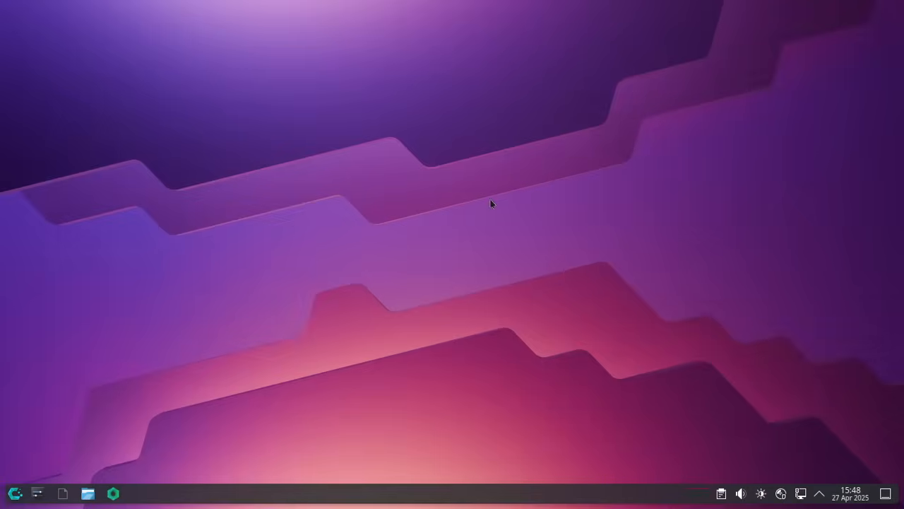
left_click(15, 493)
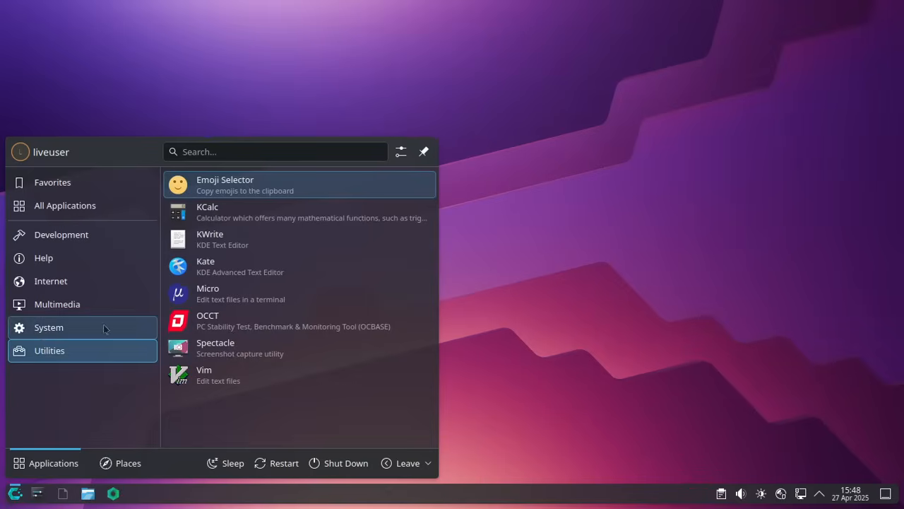
mouse_move(97, 332)
scroll(279, 310, "down", 2)
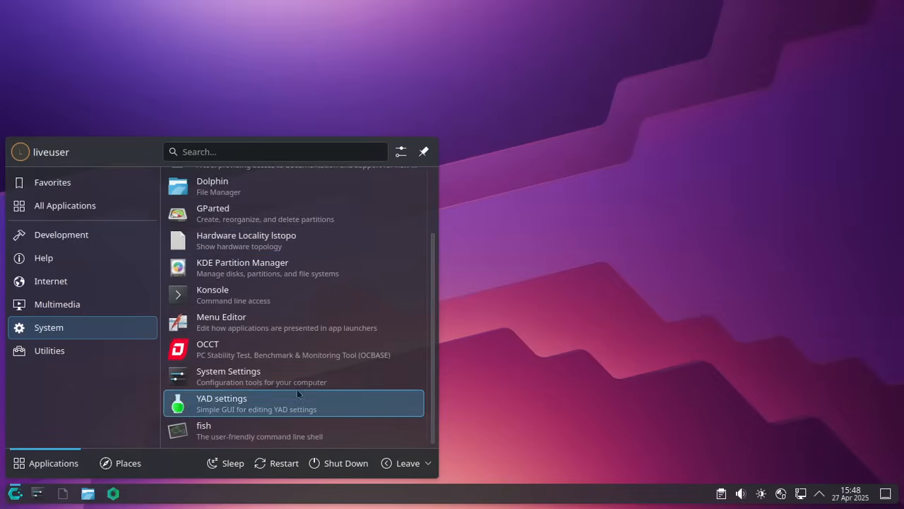
left_click(243, 435)
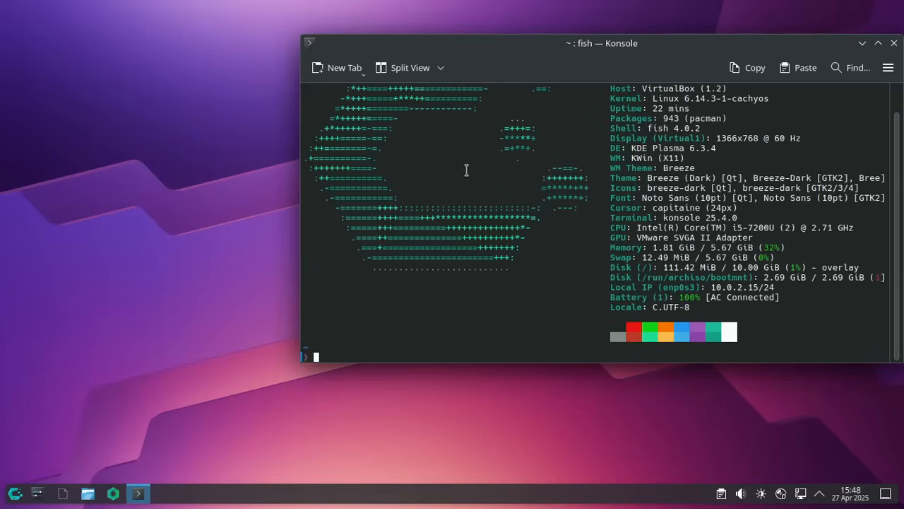
left_click_drag(621, 46, 485, 40)
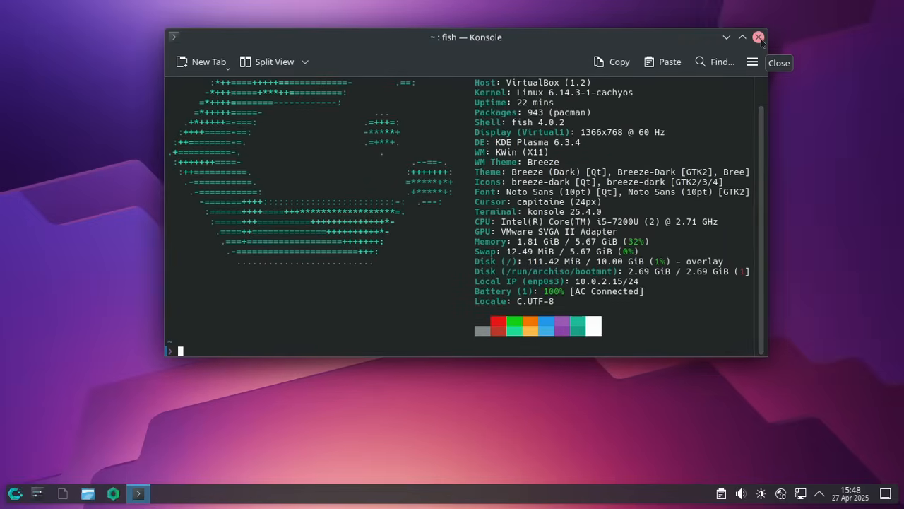
left_click(758, 37)
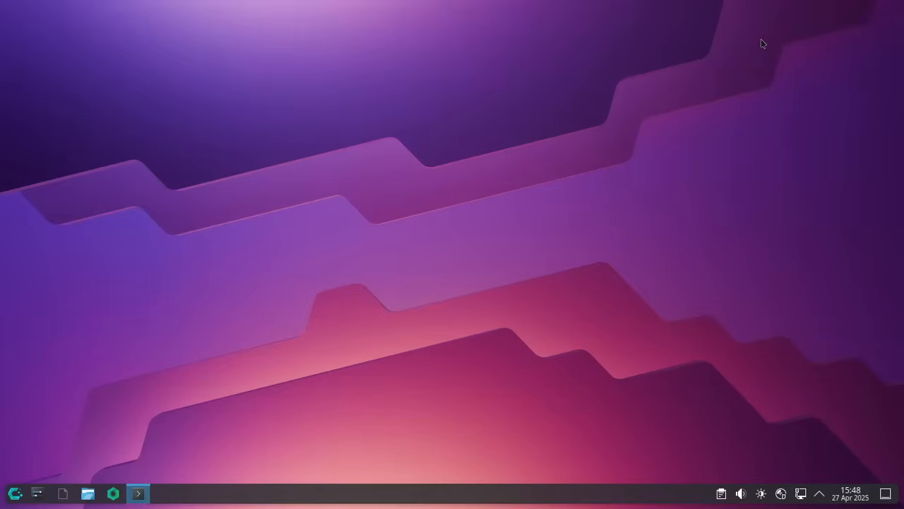
left_click(14, 494)
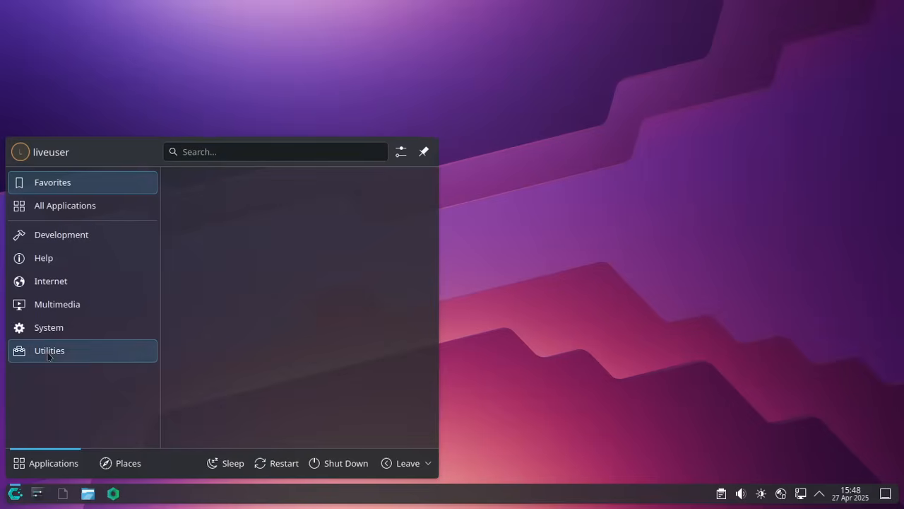
mouse_move(48, 356)
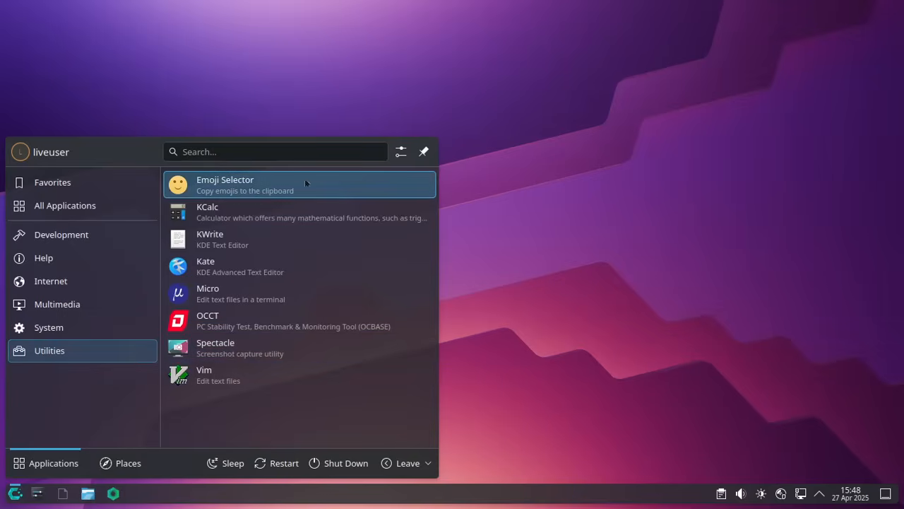
left_click(285, 188)
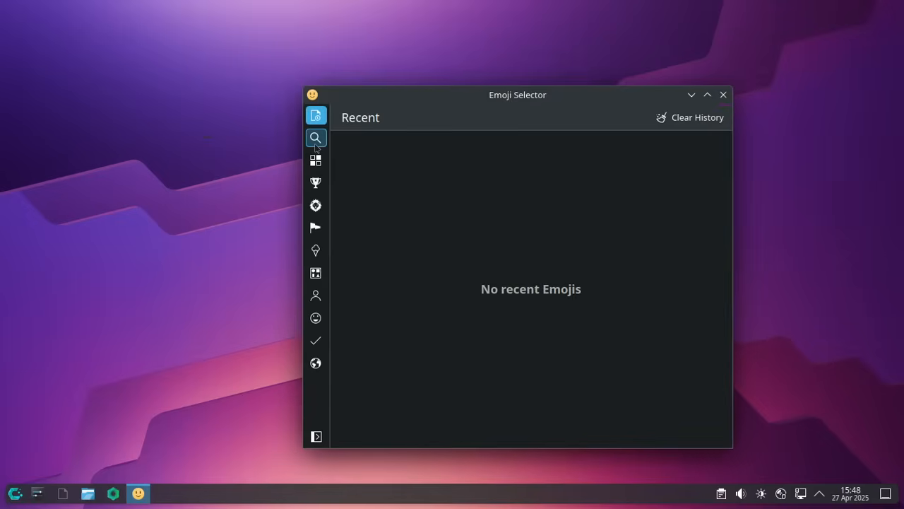
left_click(316, 139)
left_click(315, 159)
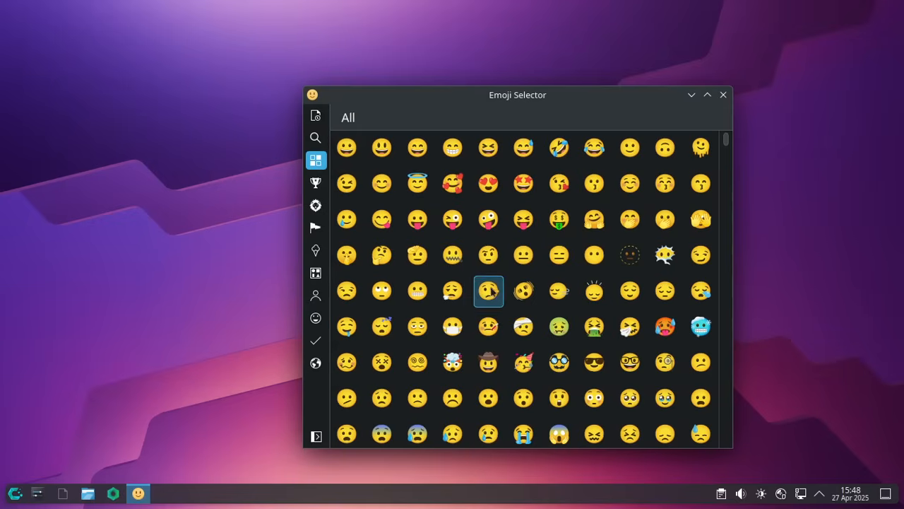
left_click(724, 94)
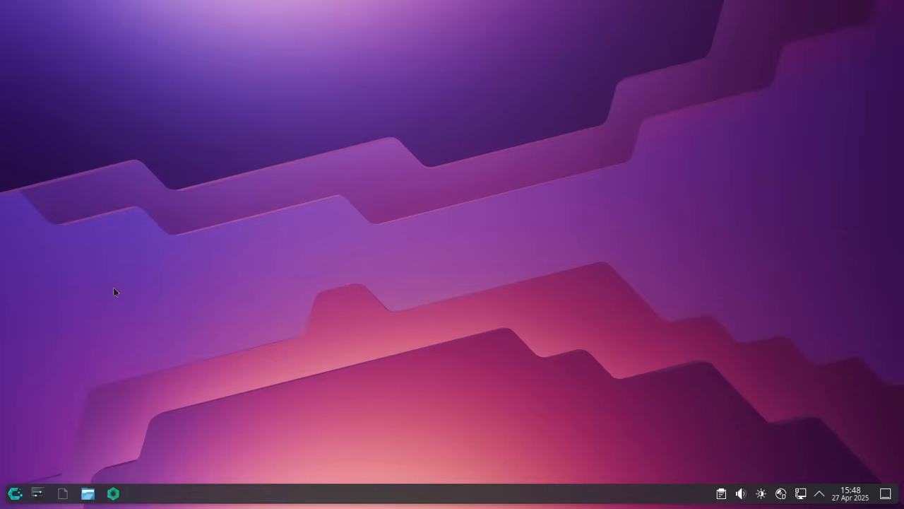
left_click(15, 493)
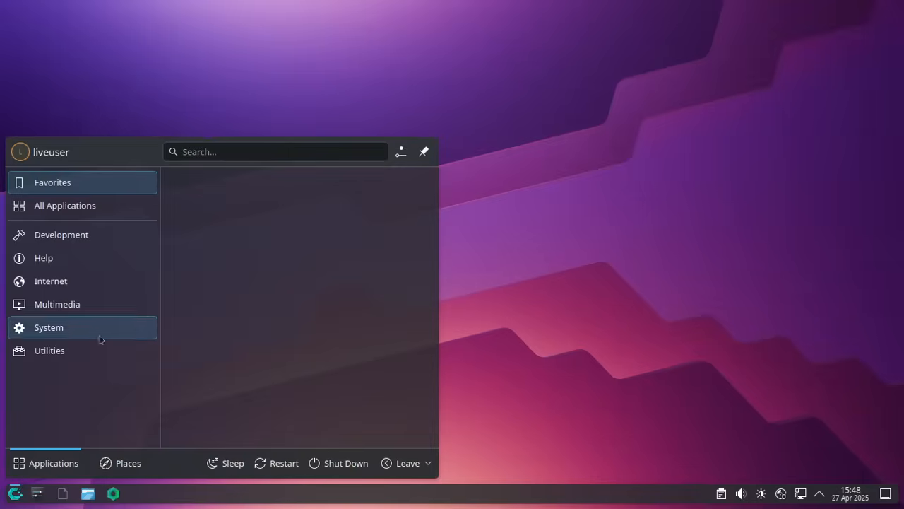
left_click(51, 359)
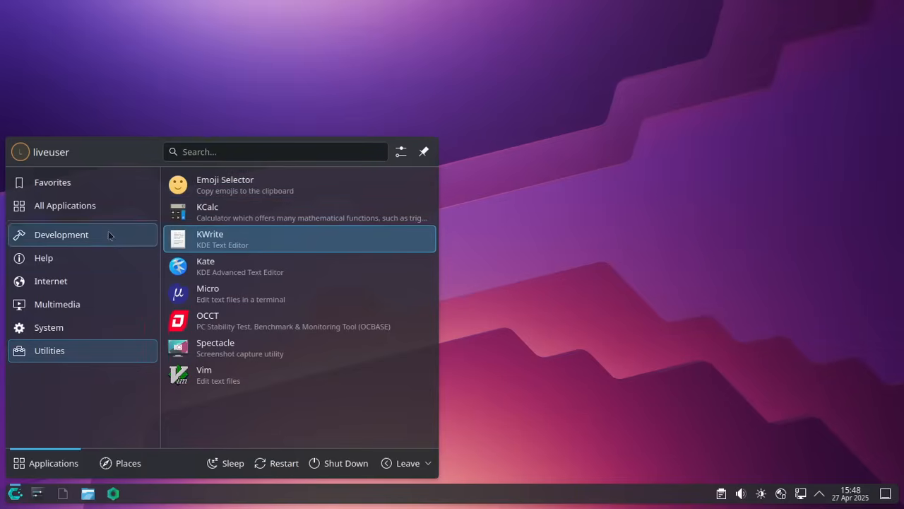
left_click(71, 235)
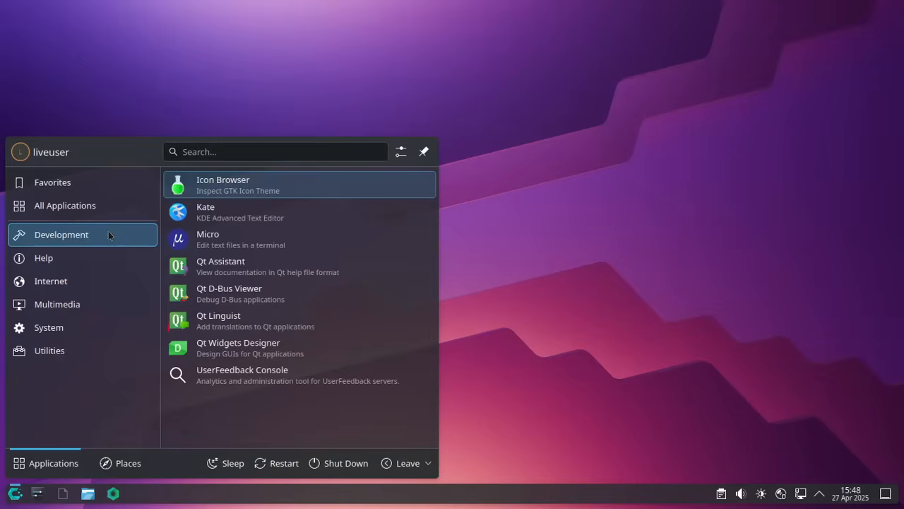
left_click(88, 349)
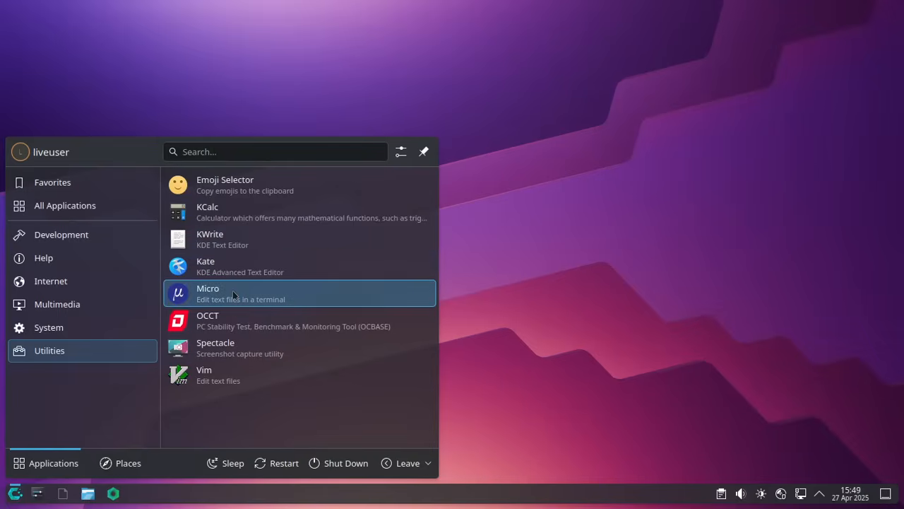
left_click(214, 382)
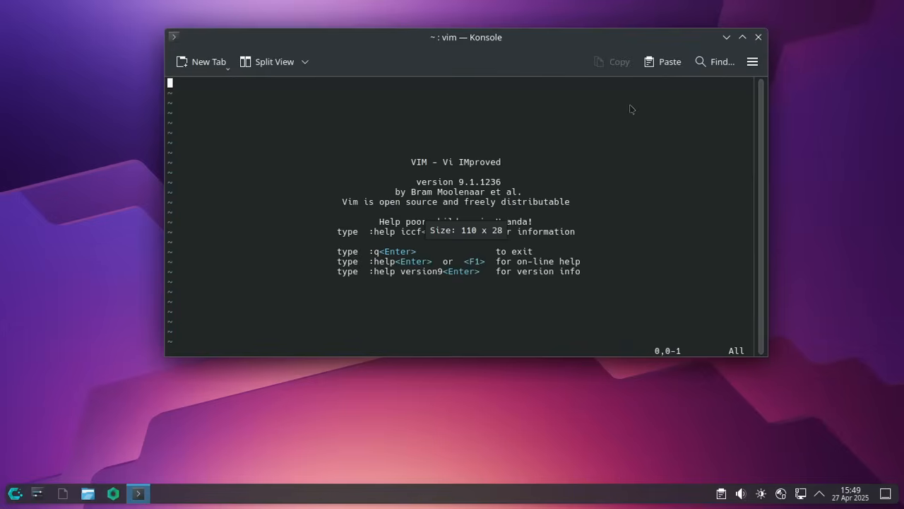
left_click(757, 38)
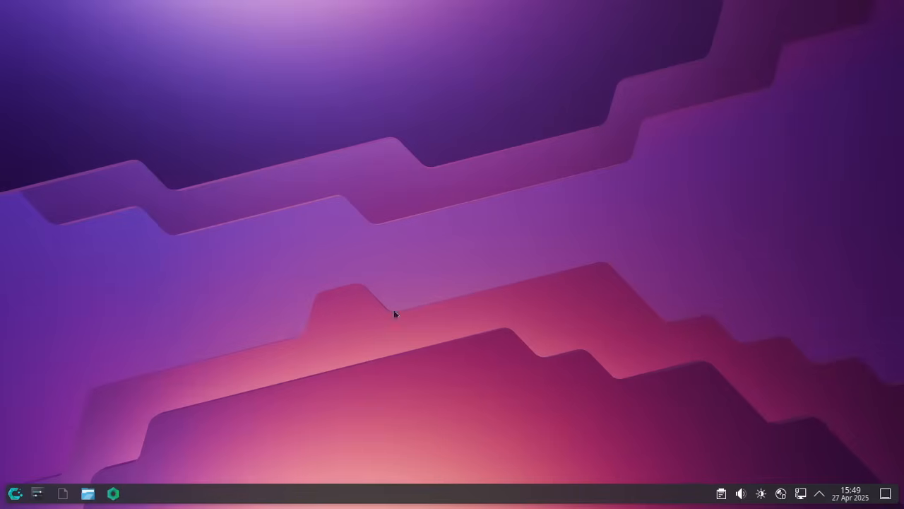
left_click(15, 493)
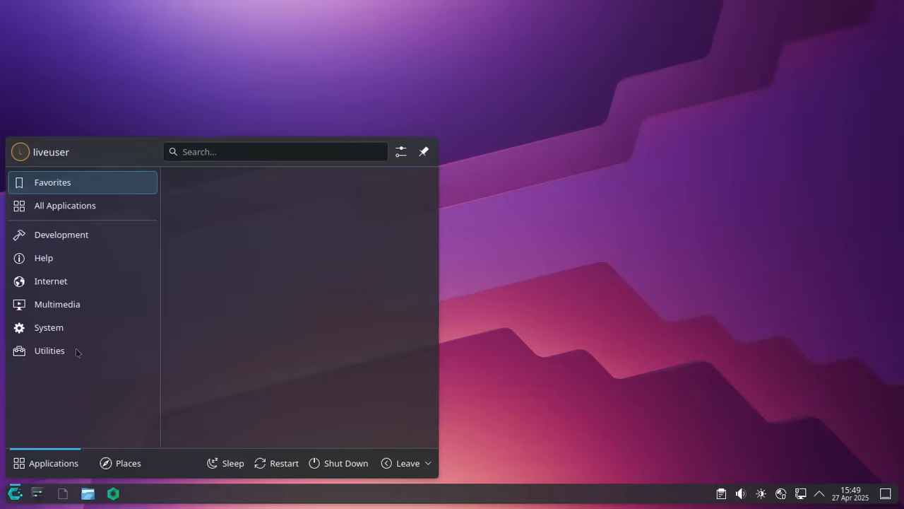
mouse_move(63, 302)
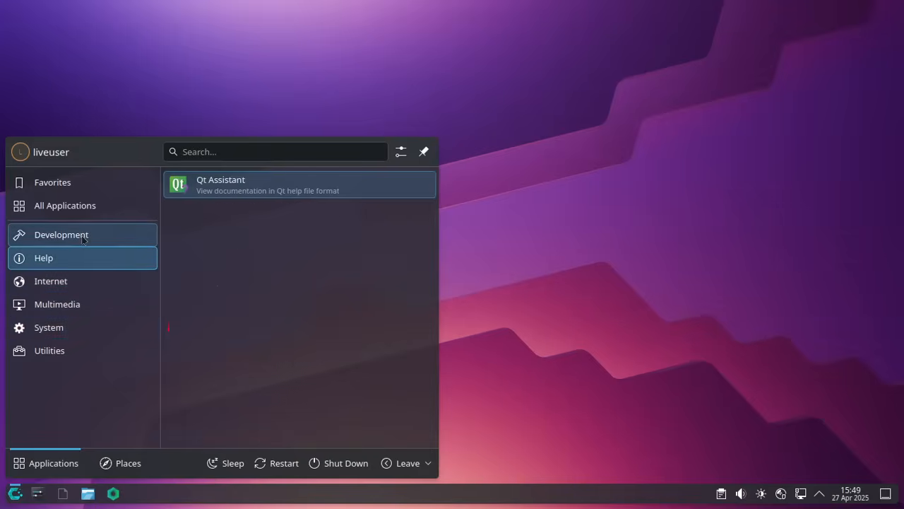
mouse_move(82, 239)
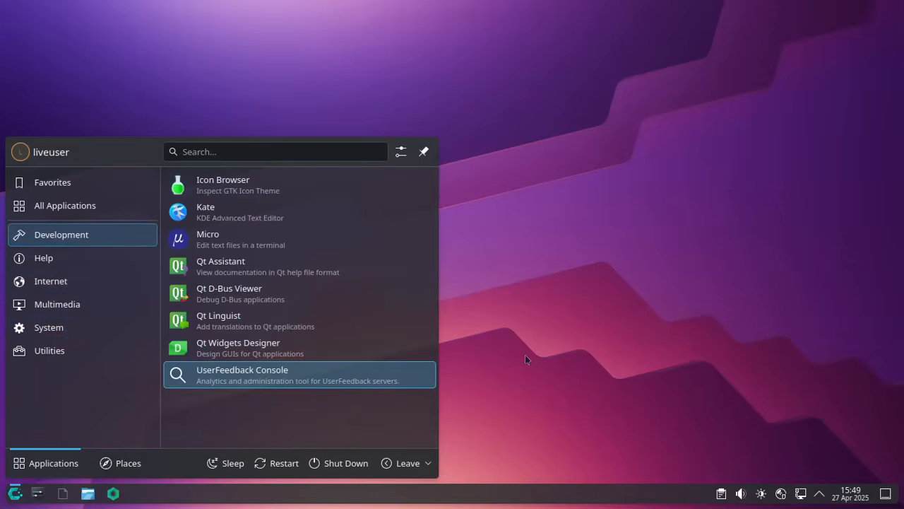
left_click(563, 307)
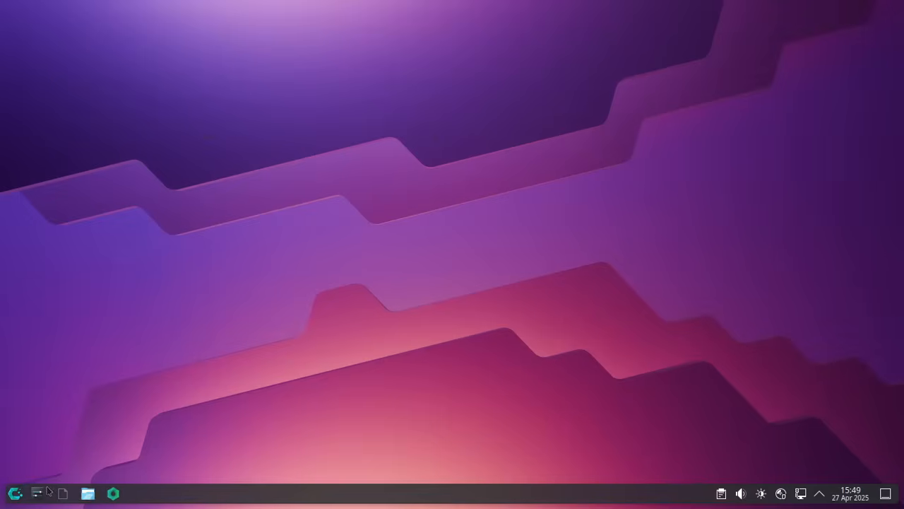
left_click_drag(39, 493, 199, 268)
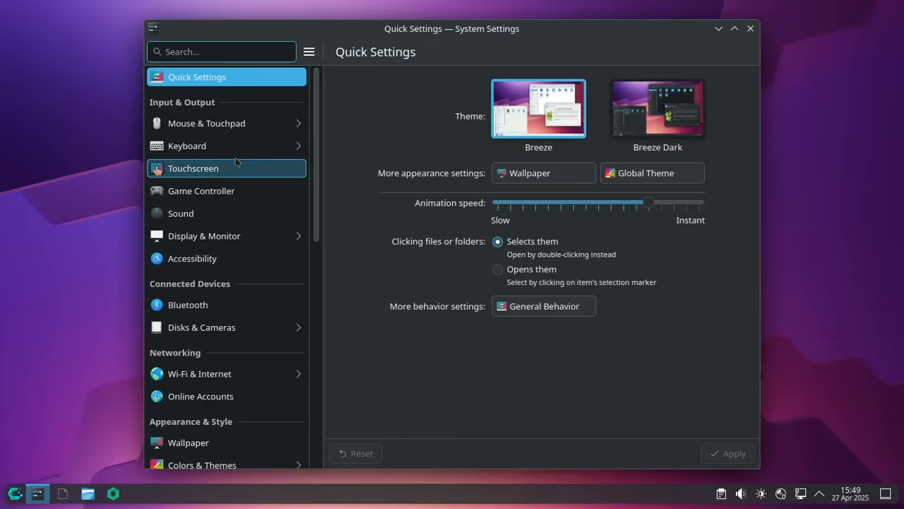
left_click_drag(316, 161, 316, 266)
left_click(178, 241)
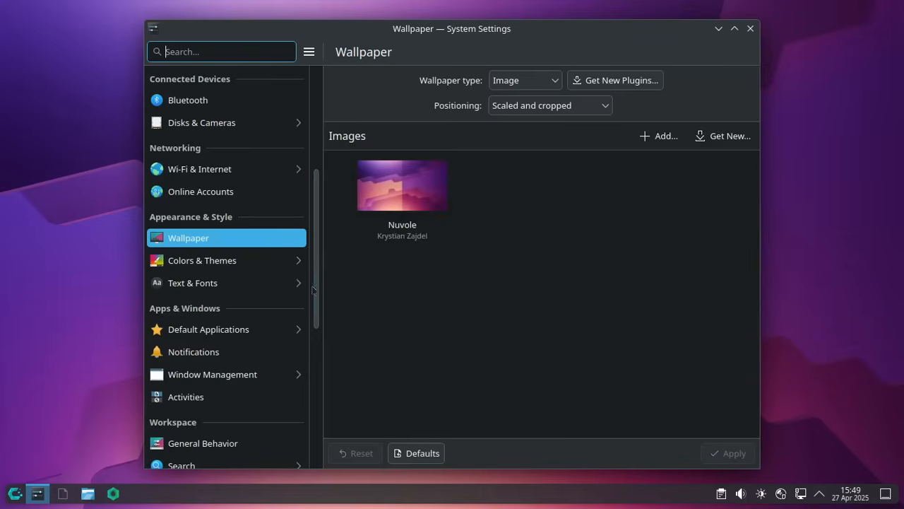
left_click(198, 261)
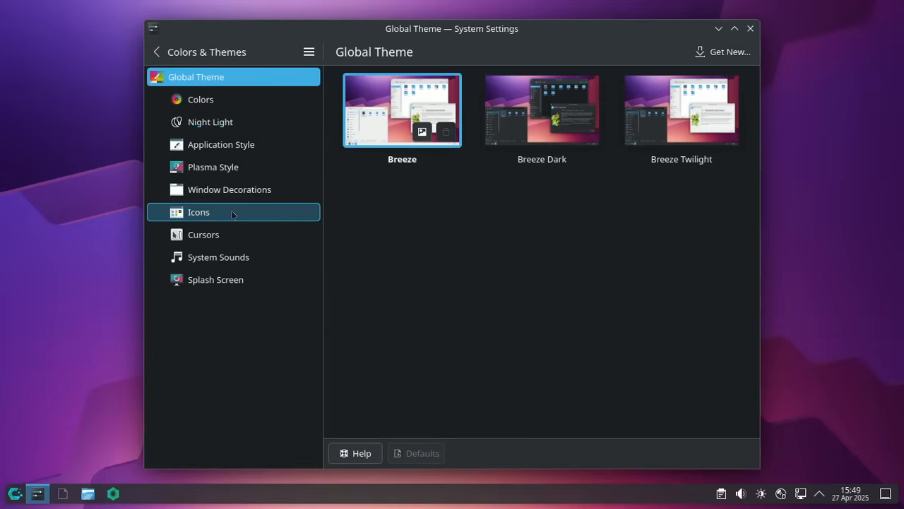
left_click(205, 220)
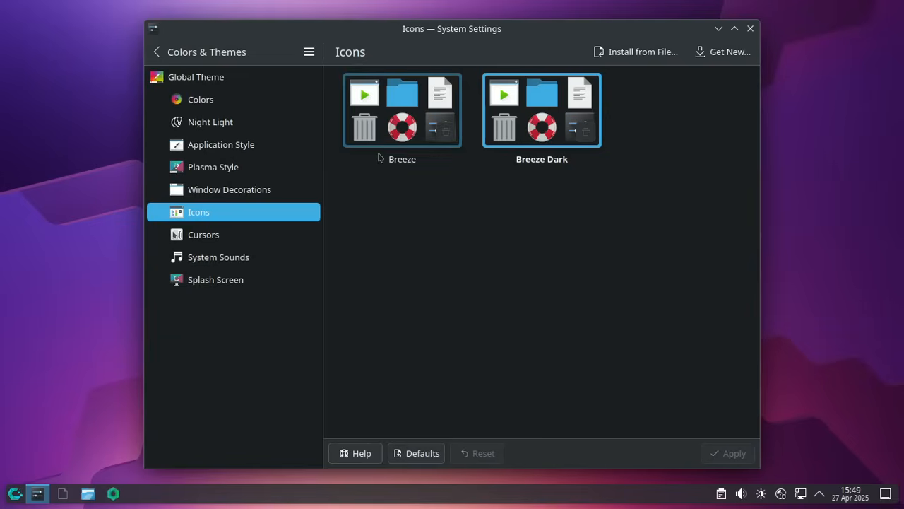
left_click(205, 51)
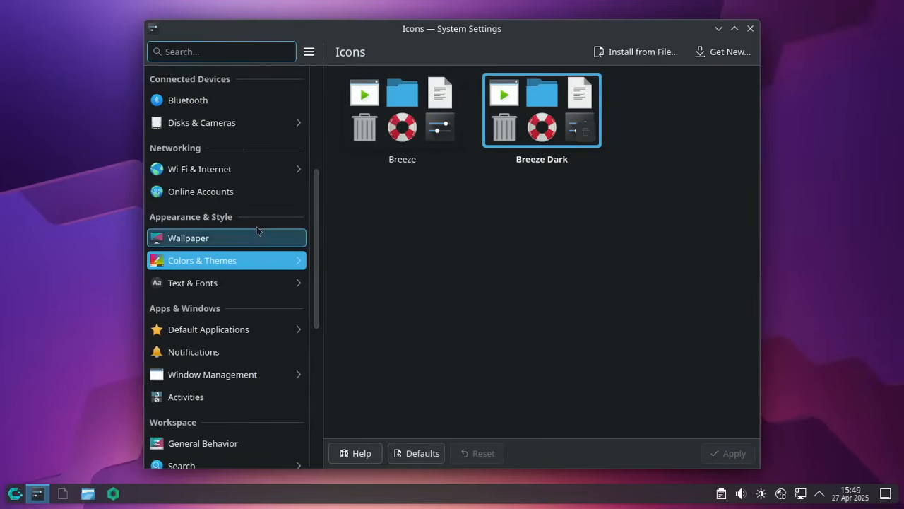
scroll(258, 230, "down", 5)
scroll(257, 231, "up", 10)
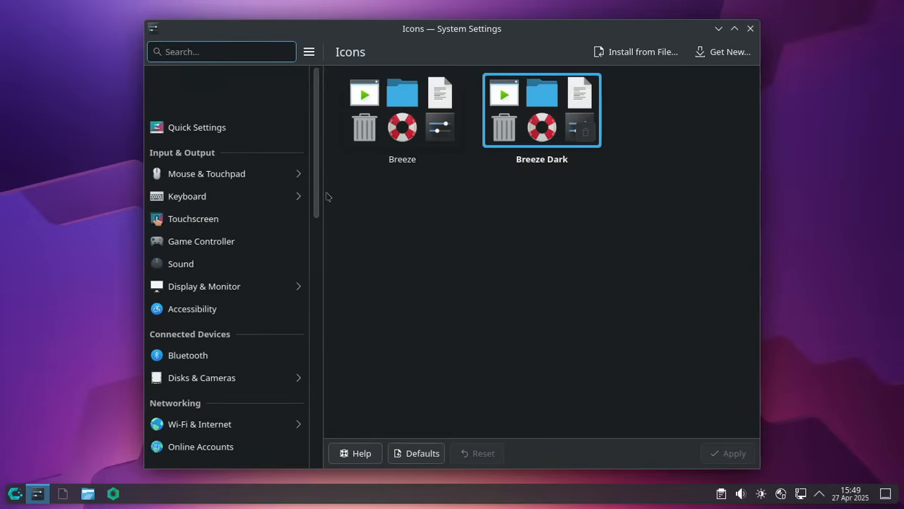
left_click_drag(318, 200, 332, 399)
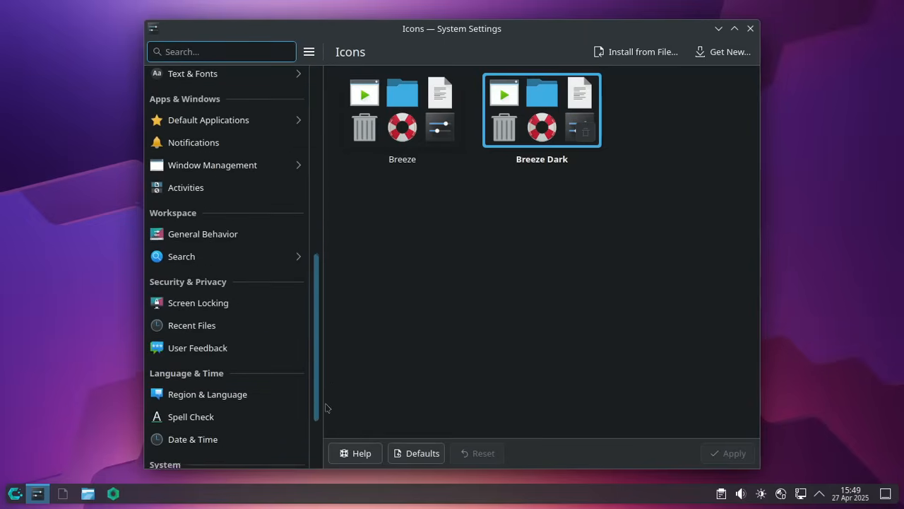
scroll(274, 315, "down", 3)
scroll(269, 304, "up", 10)
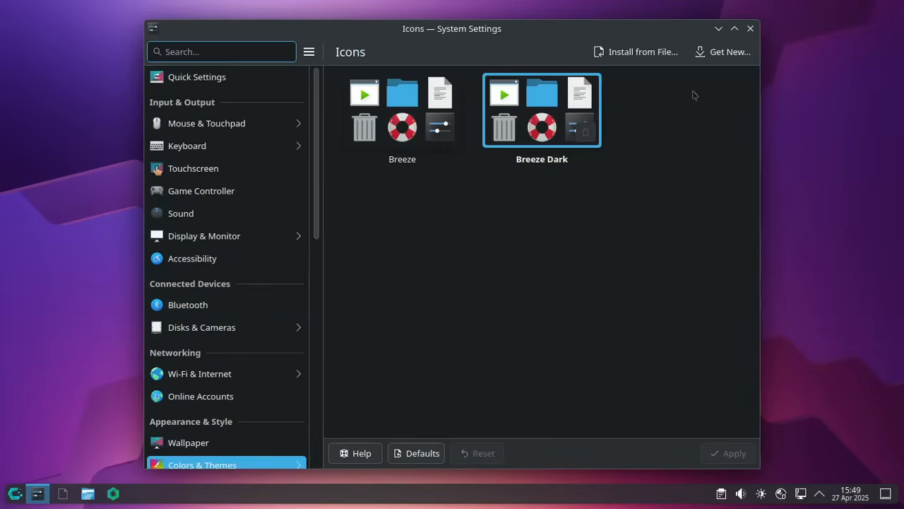
left_click(750, 29)
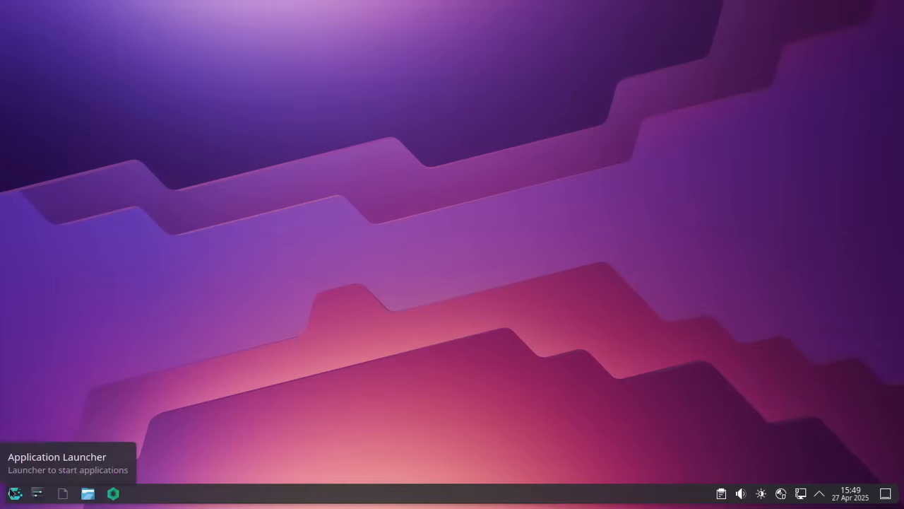
- Open Konsole from the launcher search and run 'sudo pacman -S neofetch'
left_click(15, 493)
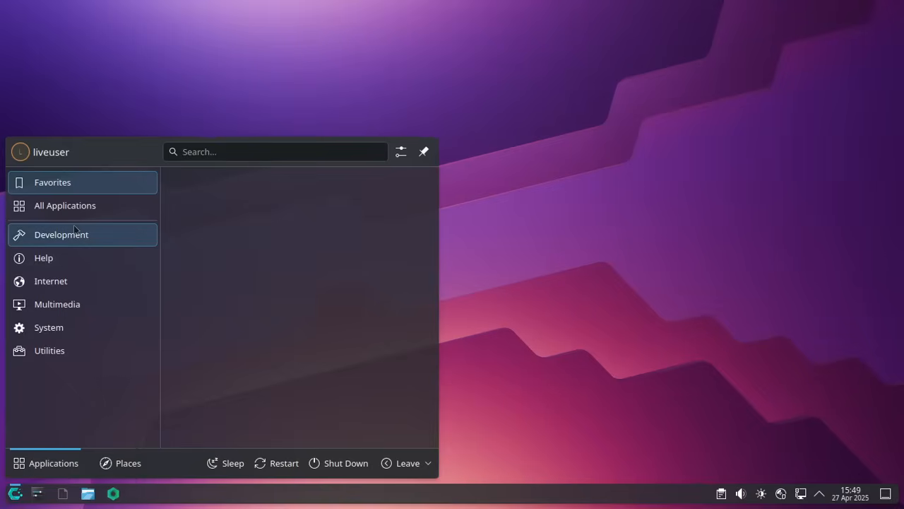
type("konsole")
key("Return")
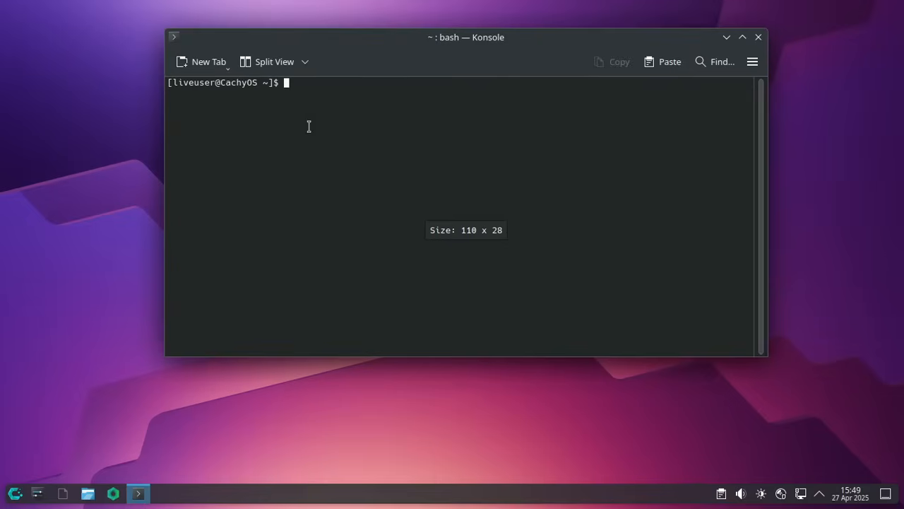
type("sudo")
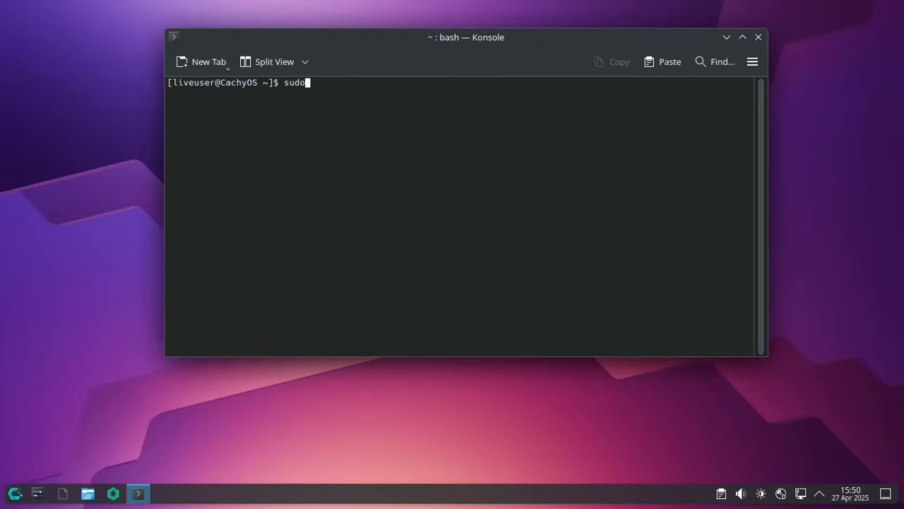
type(" pacman ")
type("-S noa")
key("BackSpace")
key("BackSpace")
type("eofetch")
key("Return")
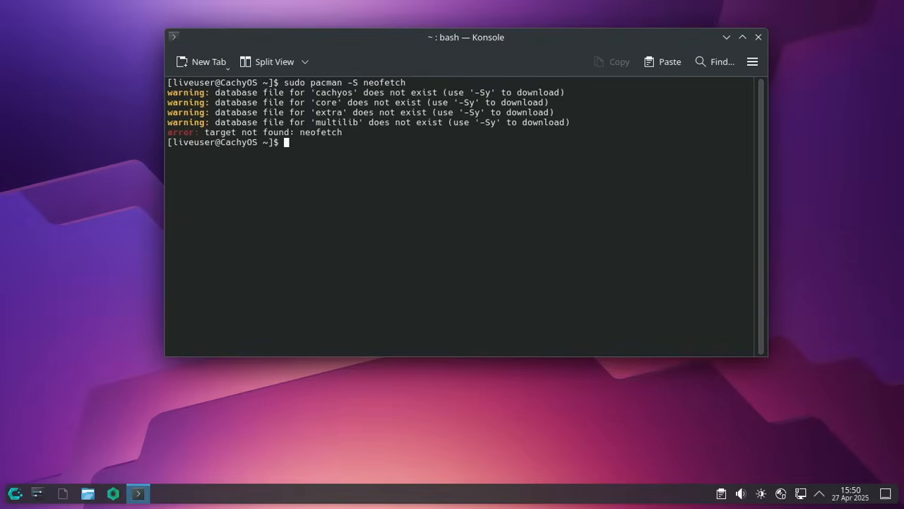
- Rerun as 'sudo pacman -Sy neofetch', decline installing neofetch 7.1.0-4, and close Konsole
key("Up")
key("Left")
key("Left")
key("Left")
key("Left")
key("Left")
key("Left")
key("Left")
key("Left")
key("Left")
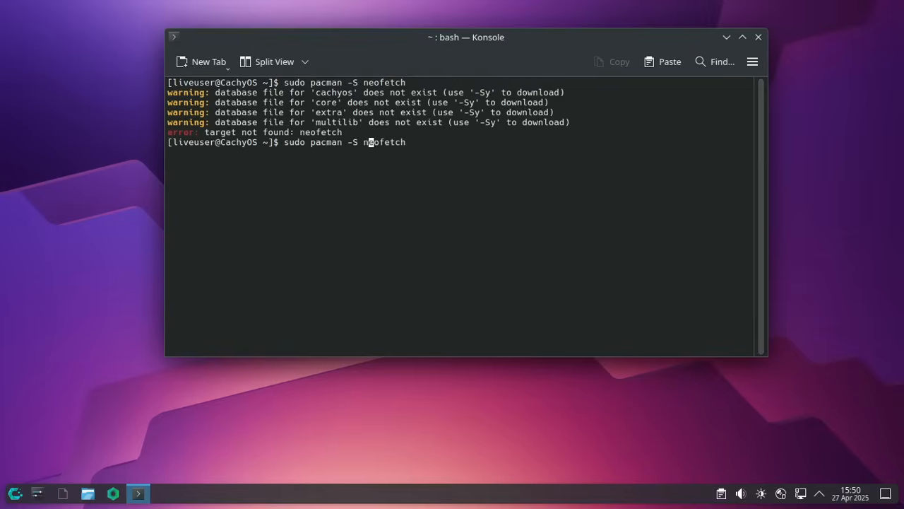
type("y")
key("Return")
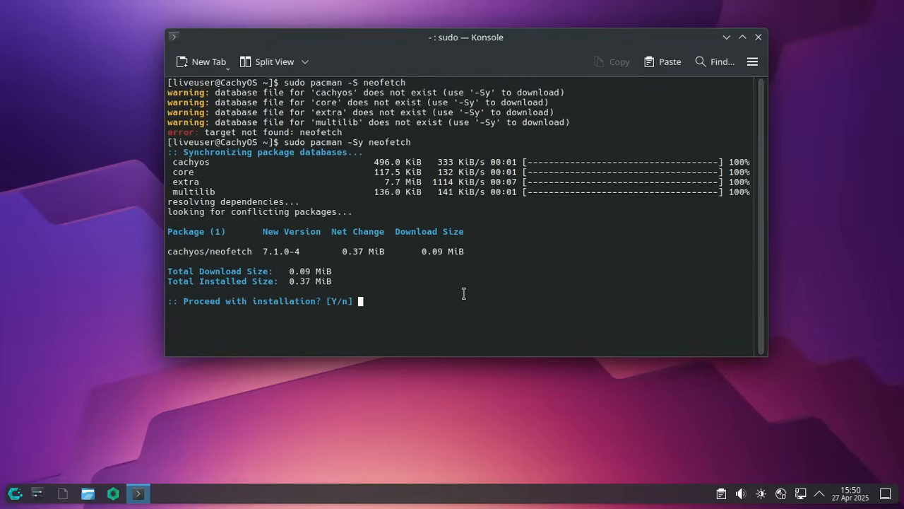
left_click_drag(416, 304, 216, 192)
left_click(439, 254)
type("n")
key("Return")
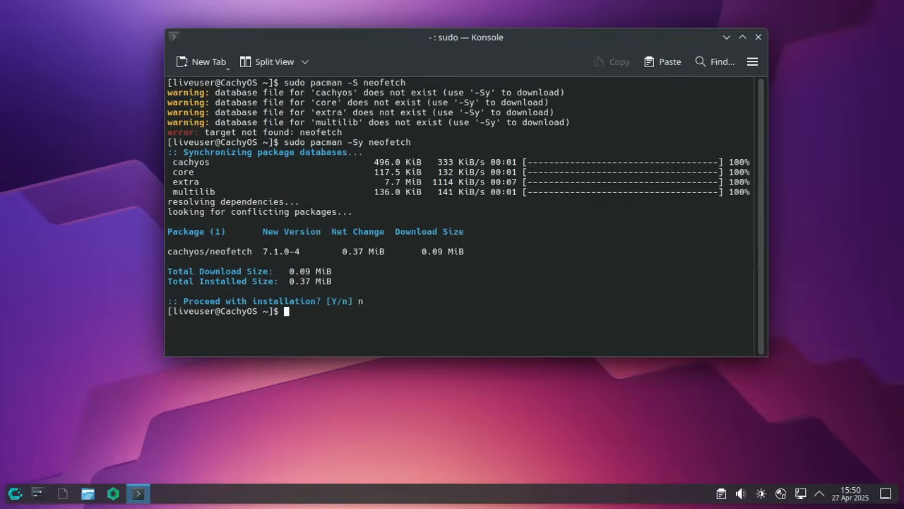
left_click(757, 37)
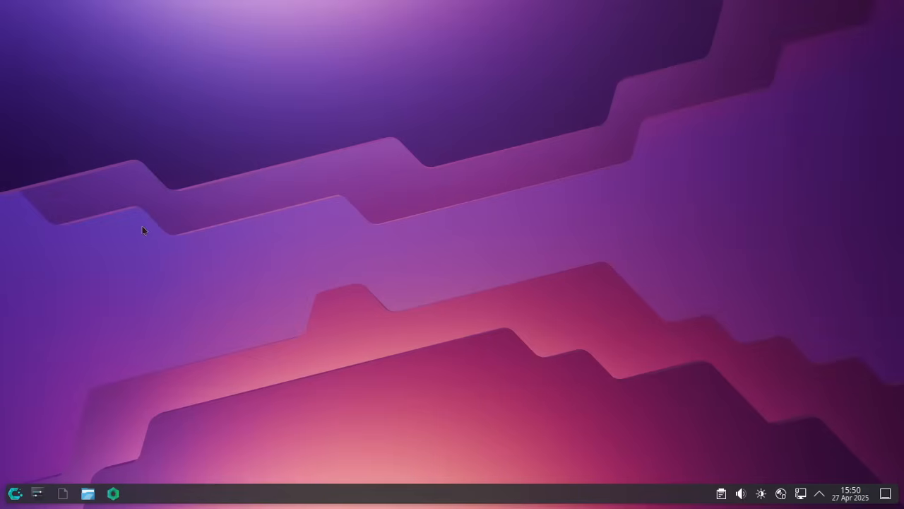
- Find CachyOS Hello by searching 'hell' and launch the installer from it
left_click(15, 492)
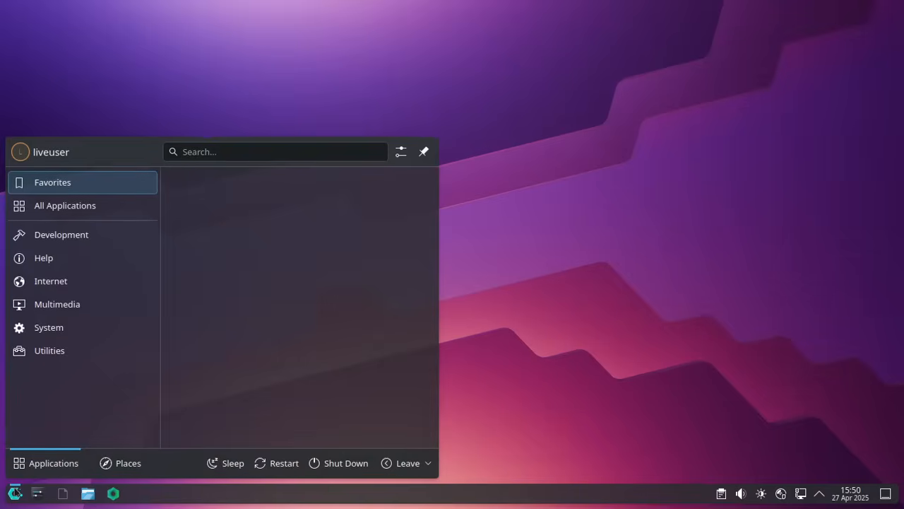
type("install")
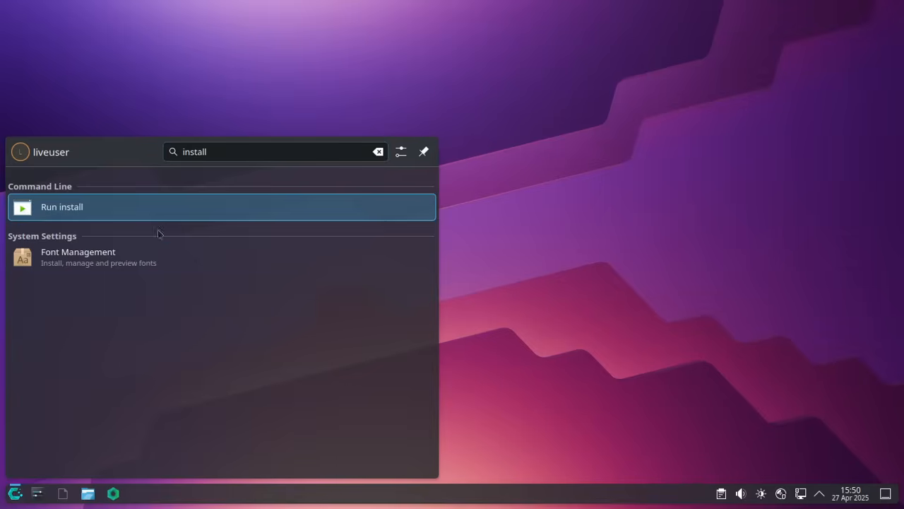
key("BackSpace")
key("BackSpace")
key("BackSpace")
key("BackSpace")
key("BackSpace")
key("BackSpace")
key("BackSpace")
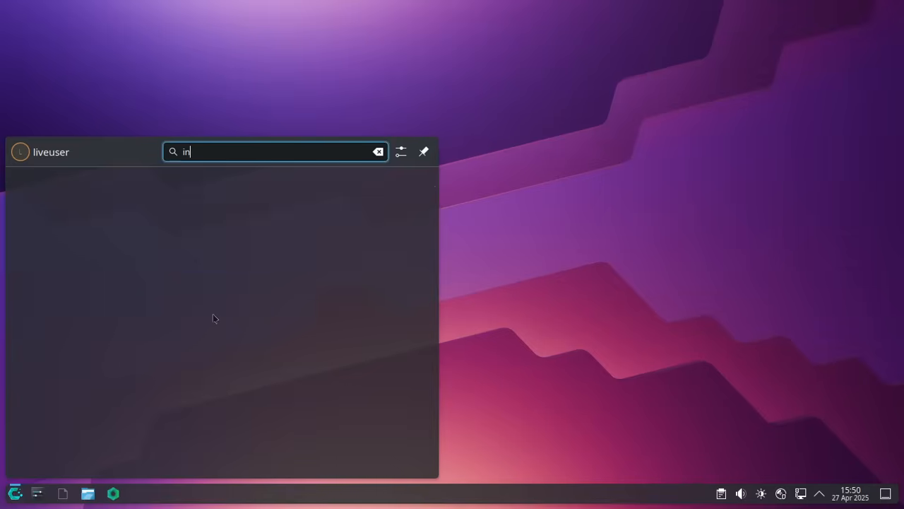
type("hell")
left_click(113, 239)
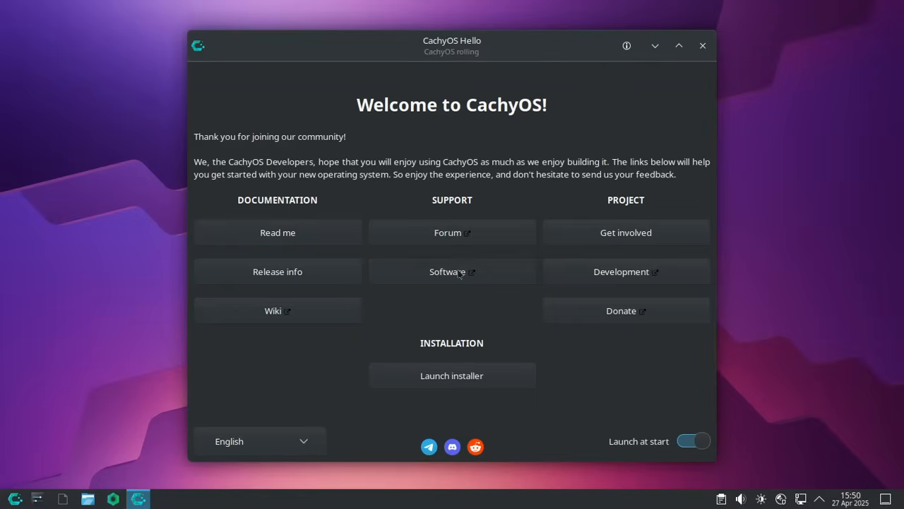
left_click(443, 376)
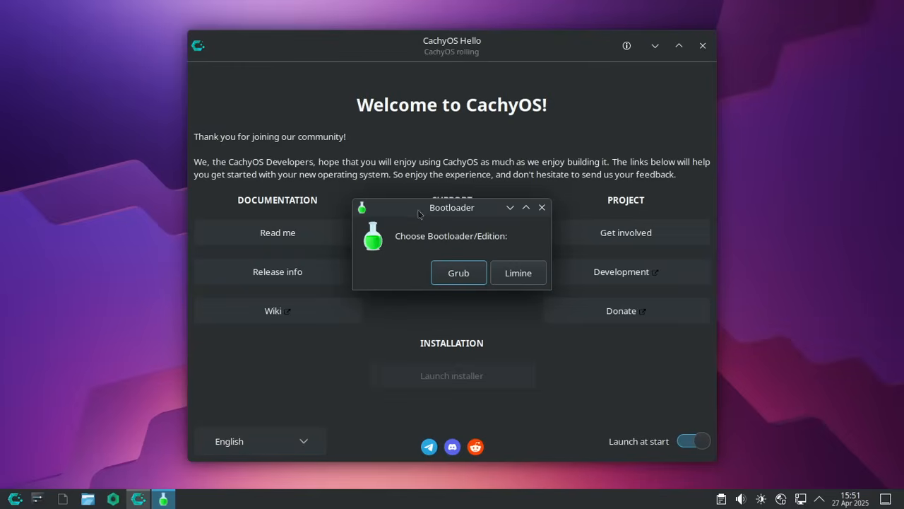
- Pick the Grub bootloader edition and minimize CachyOS Hello while the installer loads
left_click_drag(418, 209, 408, 212)
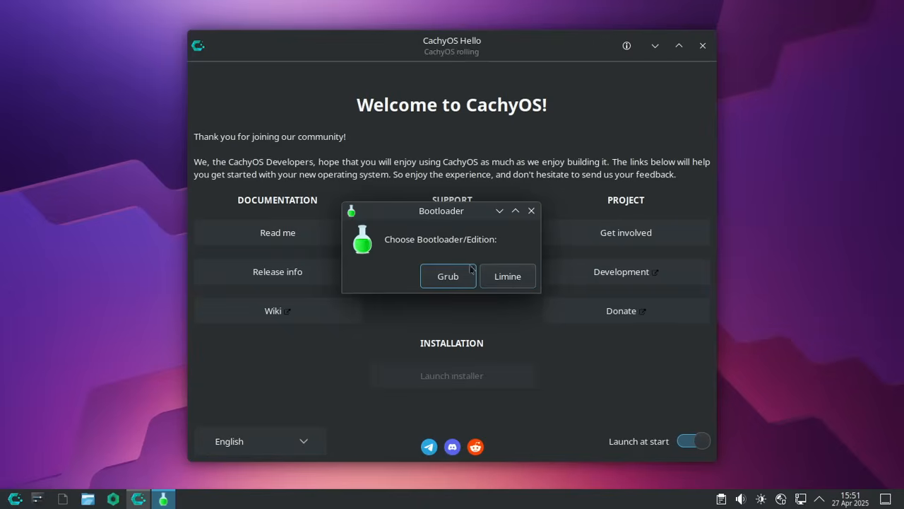
left_click(447, 277)
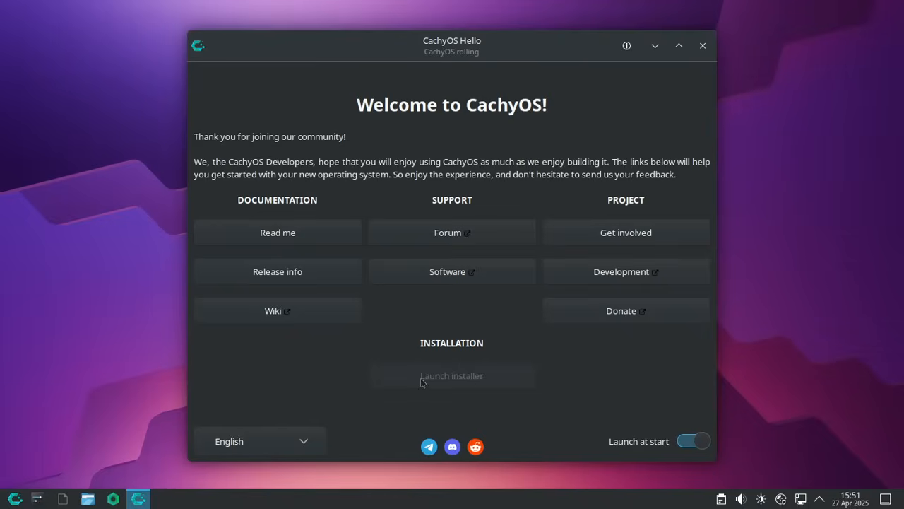
left_click(655, 46)
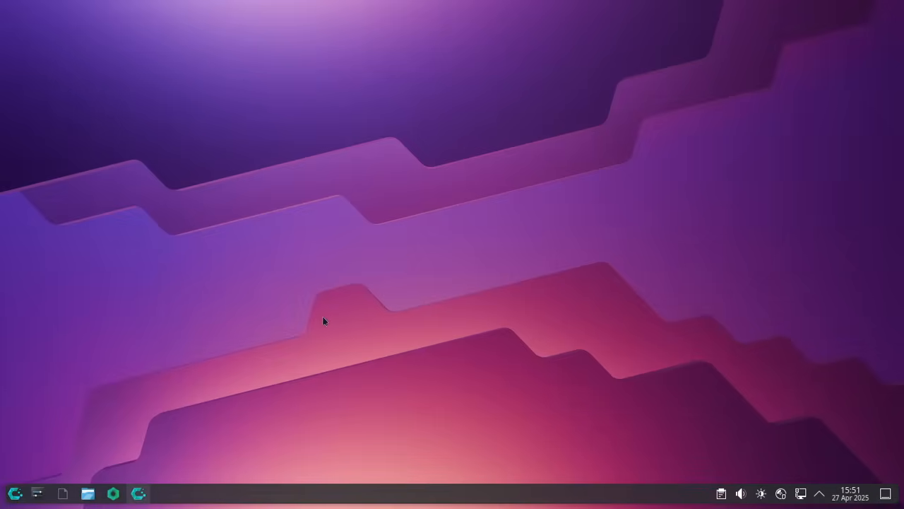
left_click(14, 493)
left_click(11, 497)
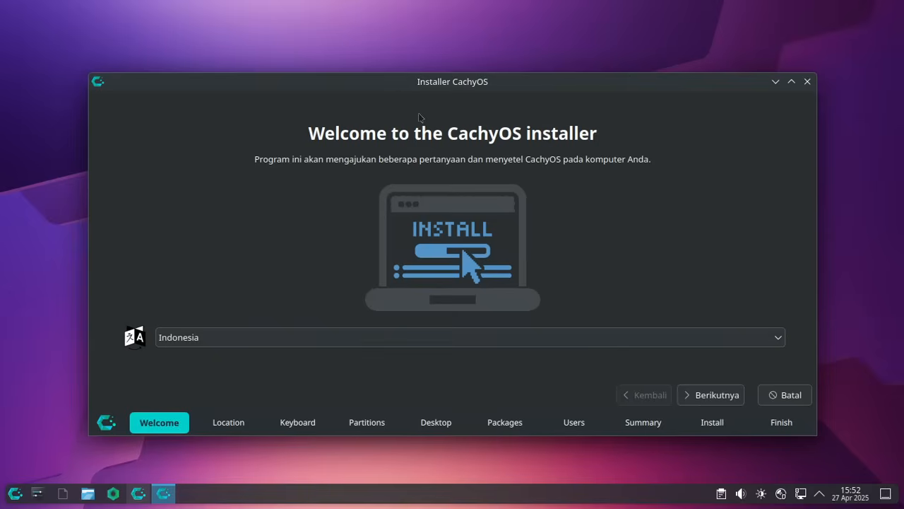
- Accept the welcome, Asia/Jakarta location and keyboard pages, then choose erasing the whole 28 GiB disk
left_click_drag(480, 82, 477, 53)
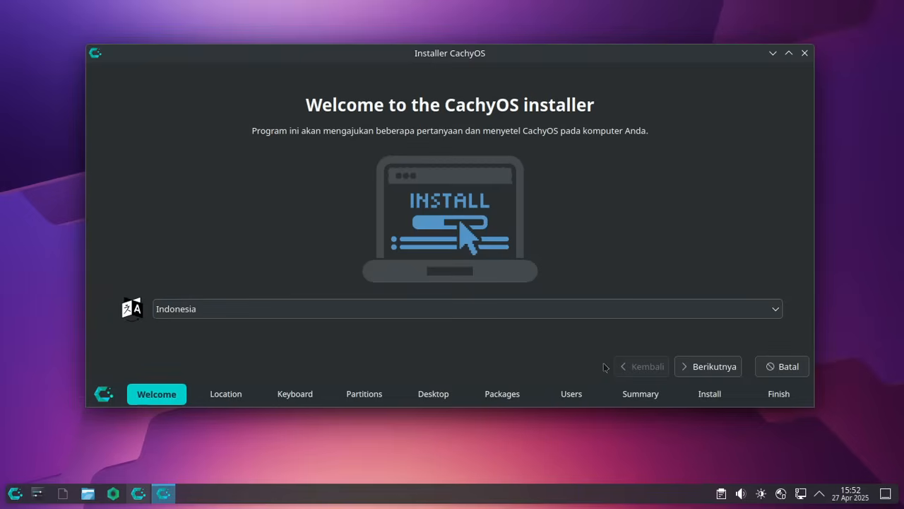
left_click(709, 367)
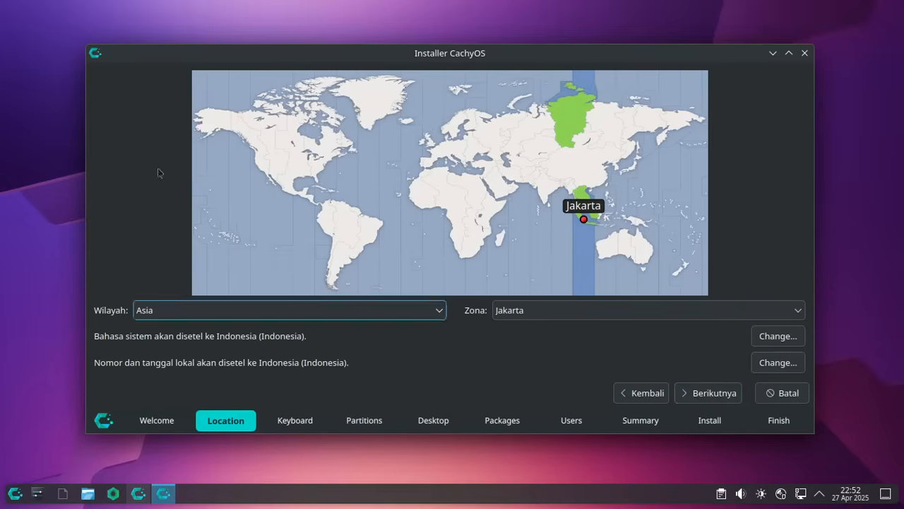
left_click(712, 397)
left_click(707, 394)
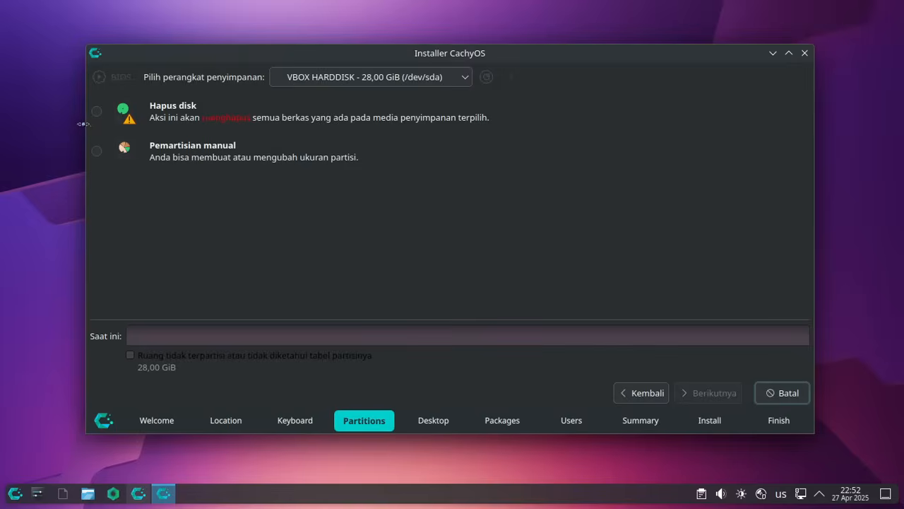
left_click(96, 111)
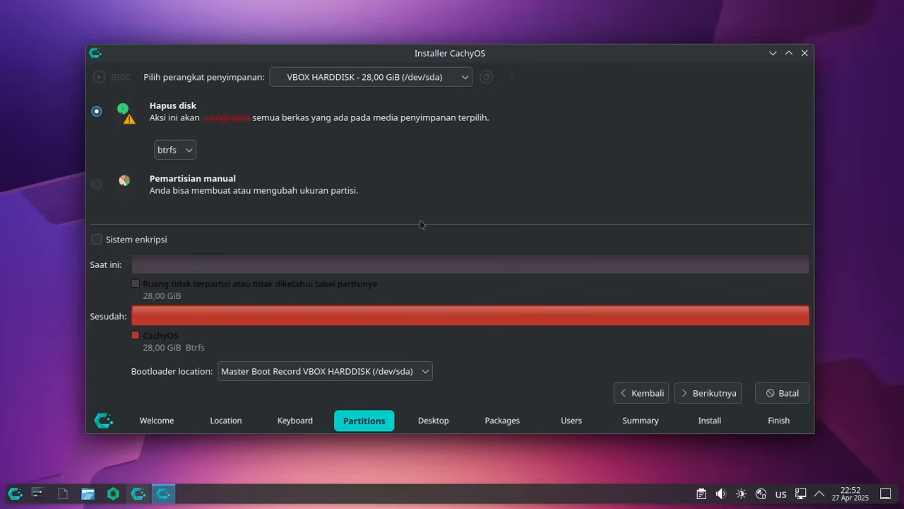
left_click(713, 392)
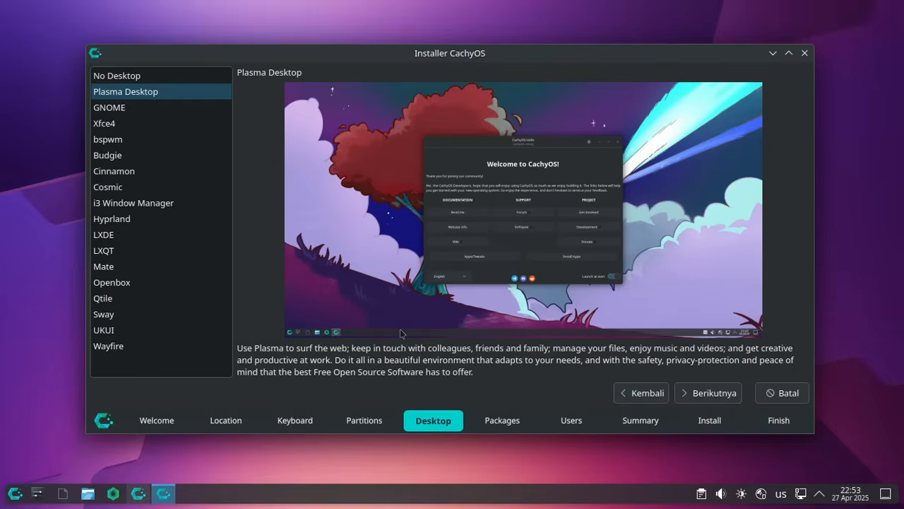
- Preview the GNOME, Xfce4, Budgie, Cinnamon and Cosmic desktops
left_click(122, 114)
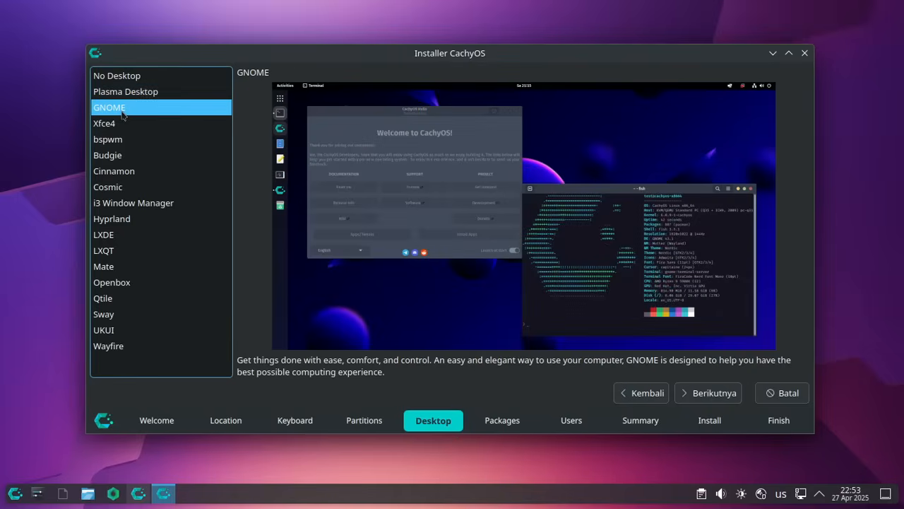
key("Down")
key("Down")
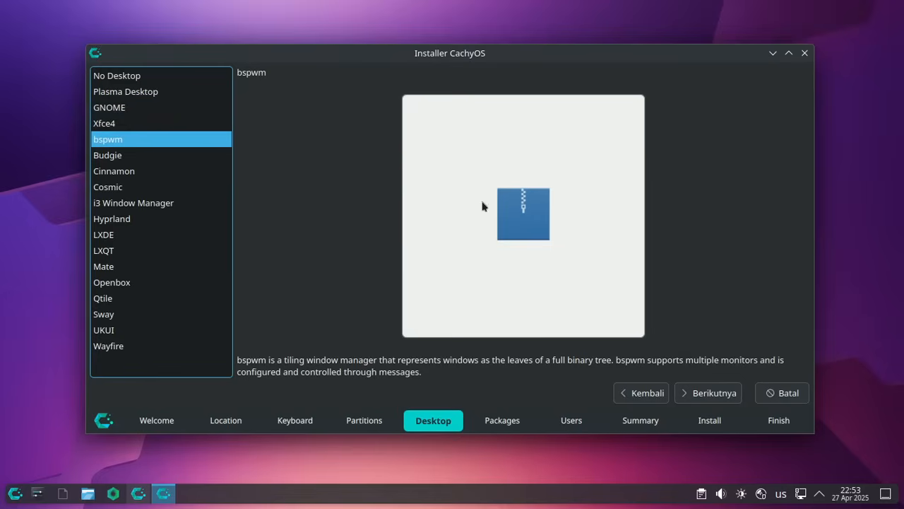
key("Down")
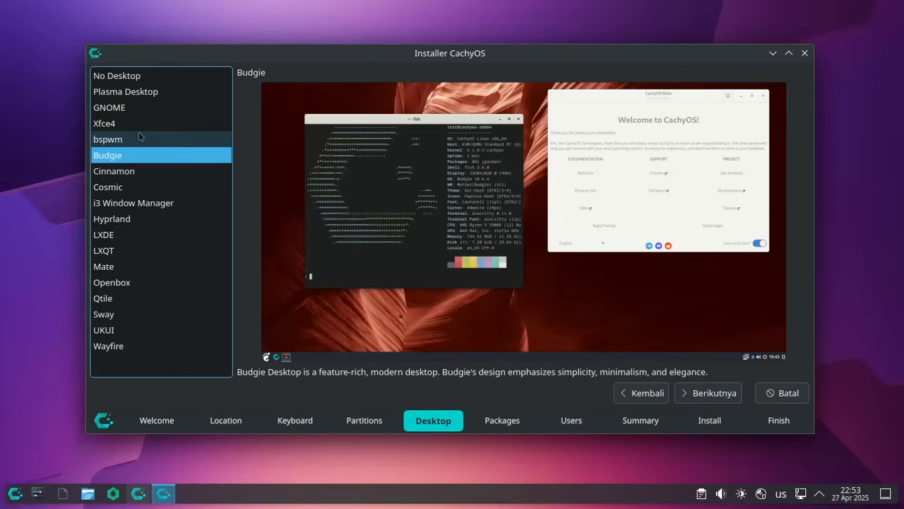
key("Down")
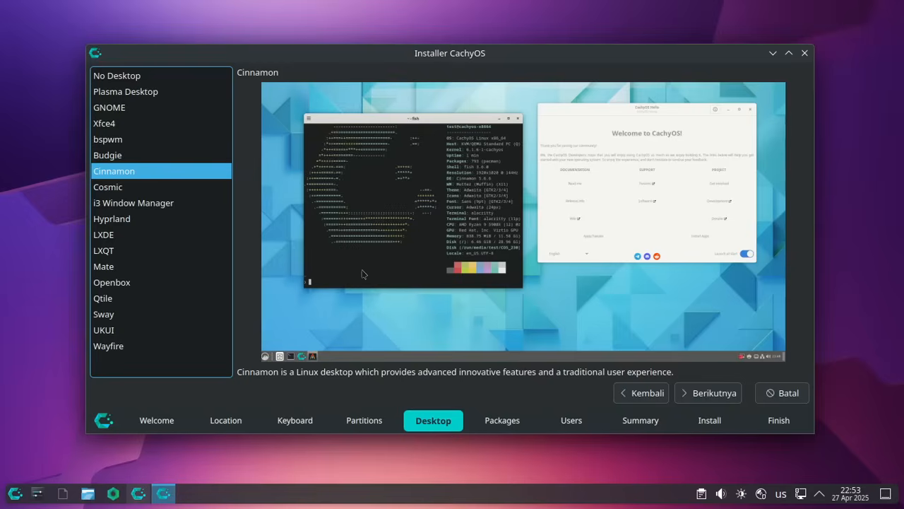
left_click(128, 188)
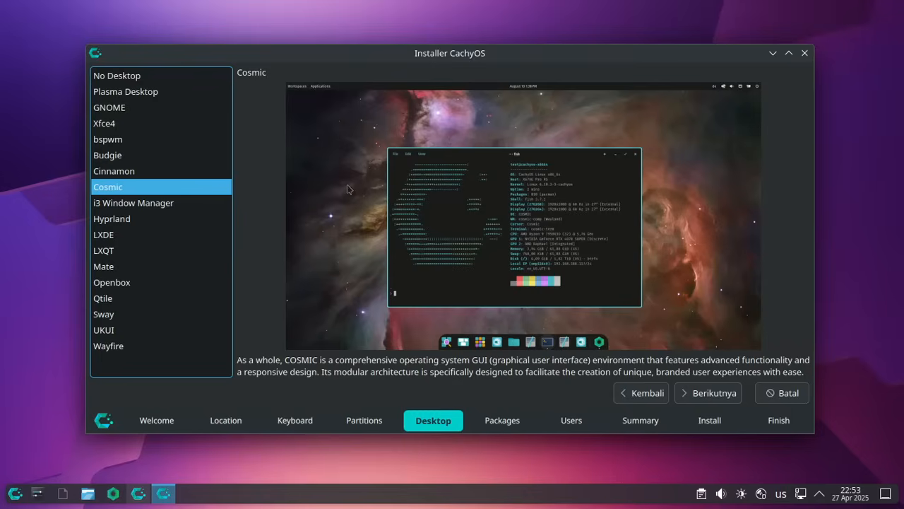
- Preview i3, Hyprland, LXDE, LXQT, Openbox, Qtile, Sway and UKUI, then select Wayfire
left_click(112, 205)
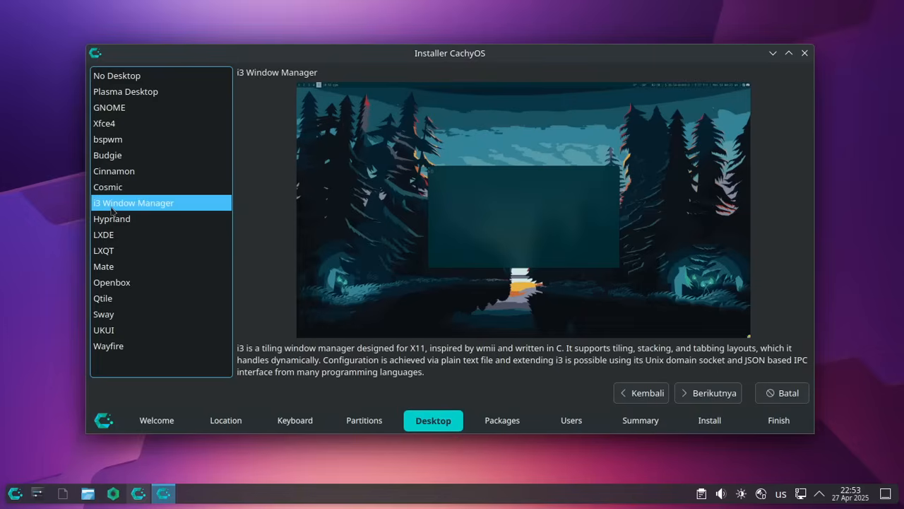
key("Down")
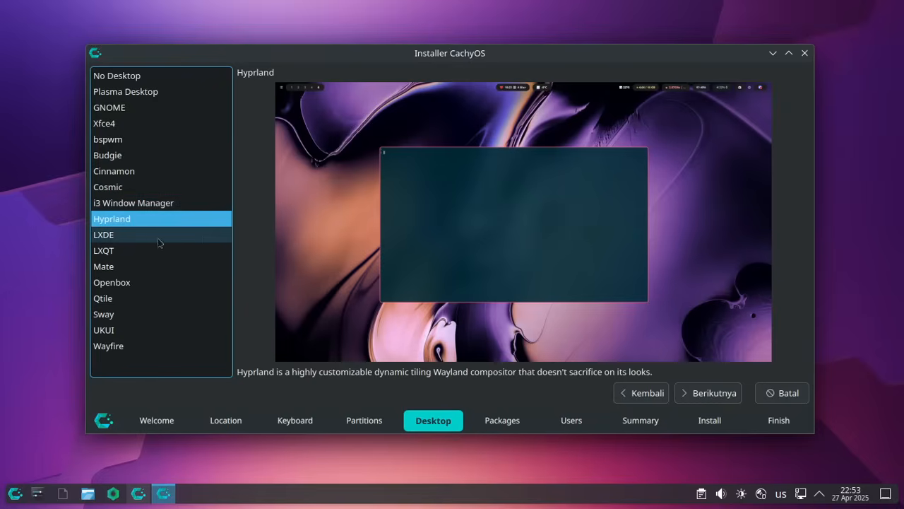
key("Down")
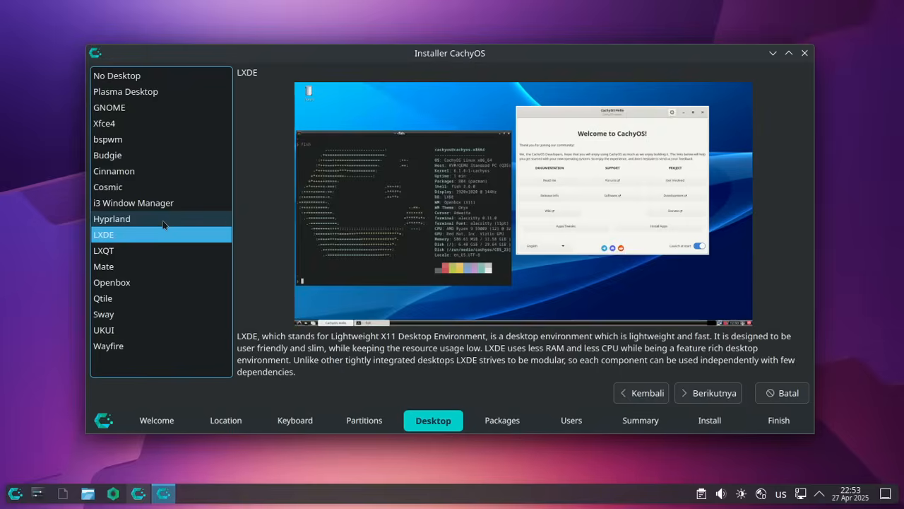
key("Down")
key("Down")
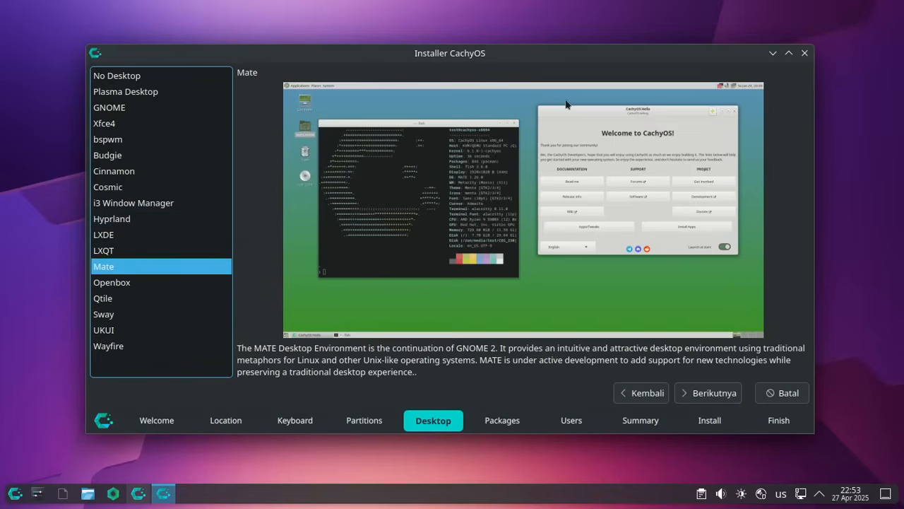
left_click(145, 283)
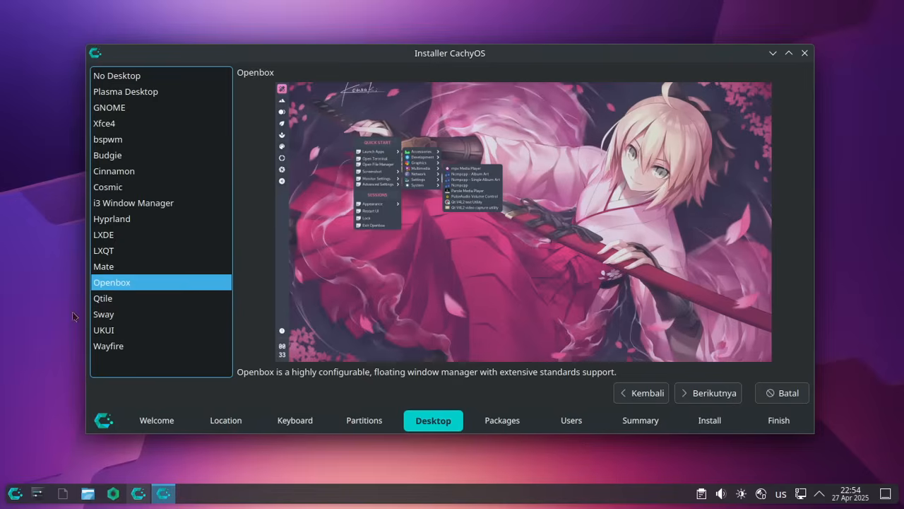
left_click(128, 304)
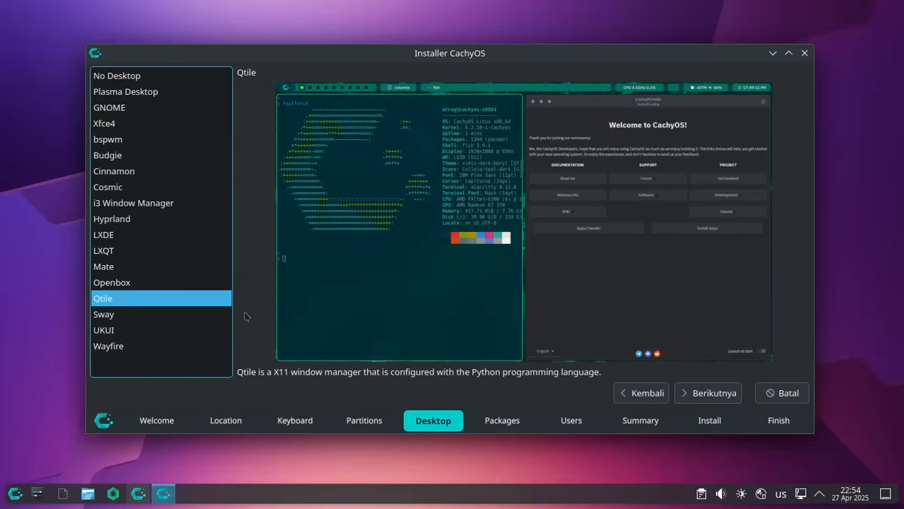
left_click(111, 315)
key("Down")
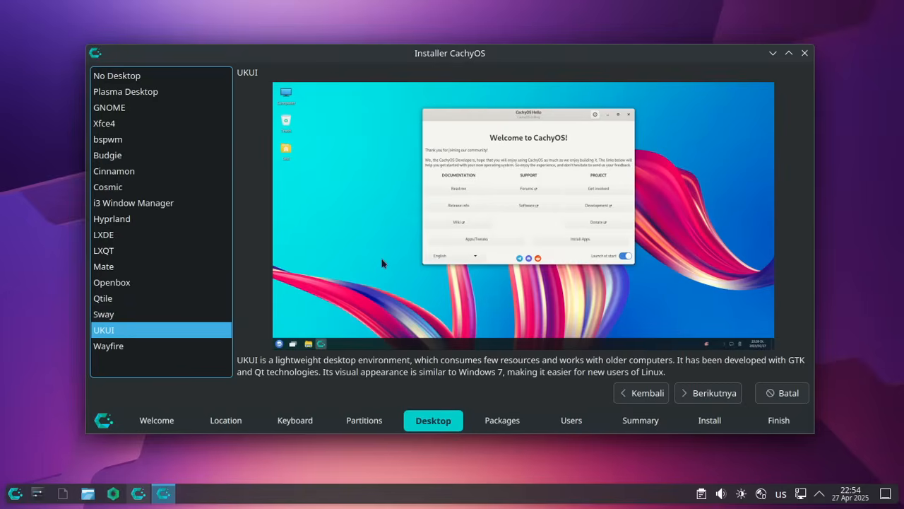
left_click(178, 347)
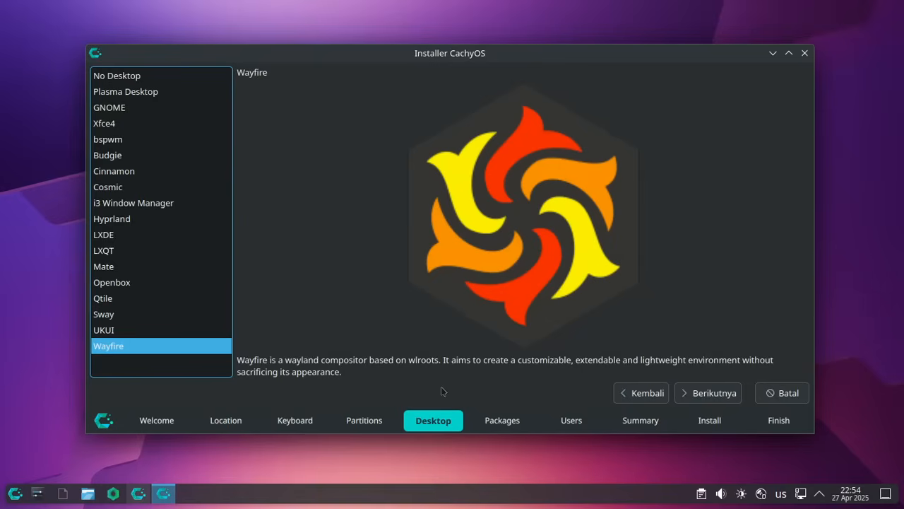
- Go back from Packages, switch the desktop to Hyprland, and return to the packages step
left_click(732, 393)
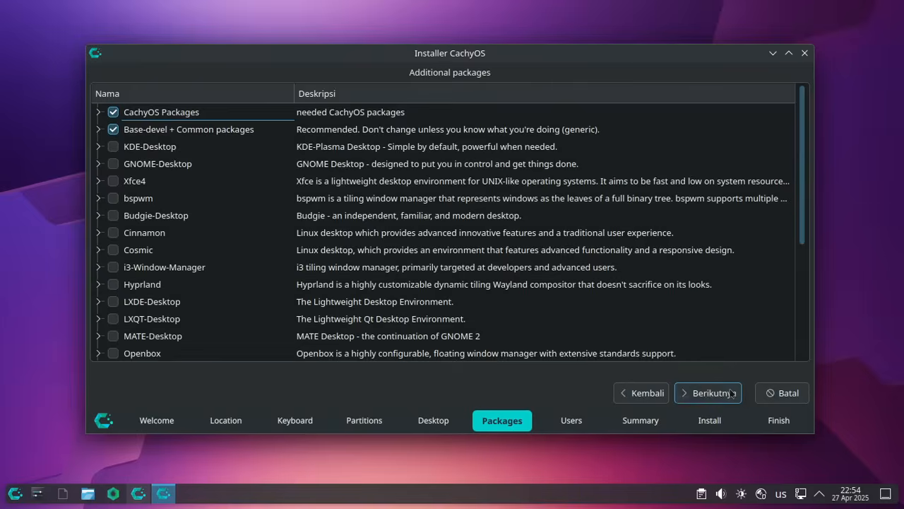
scroll(461, 178, "down", 3)
scroll(461, 178, "up", 4)
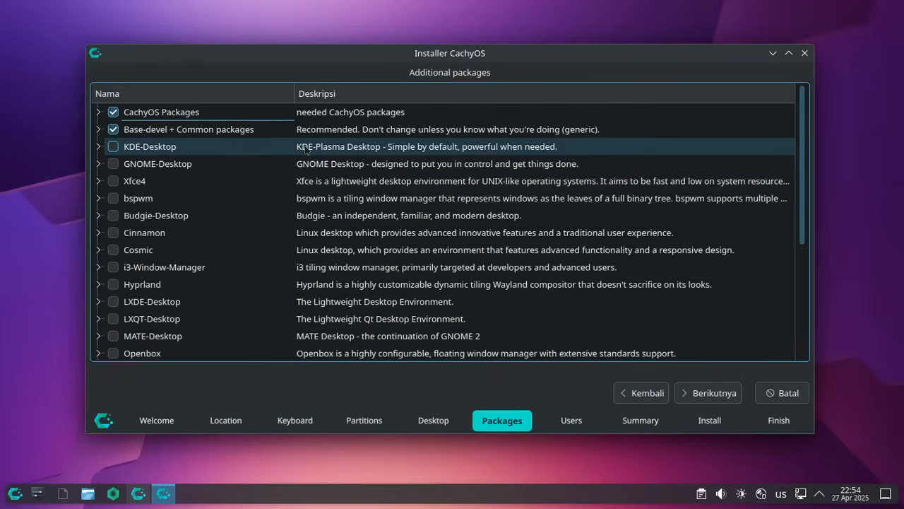
left_click(644, 394)
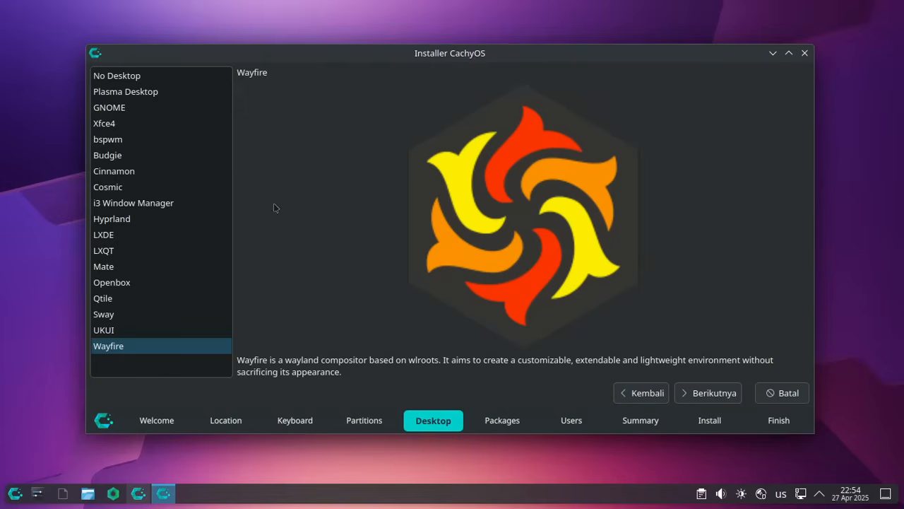
left_click(110, 220)
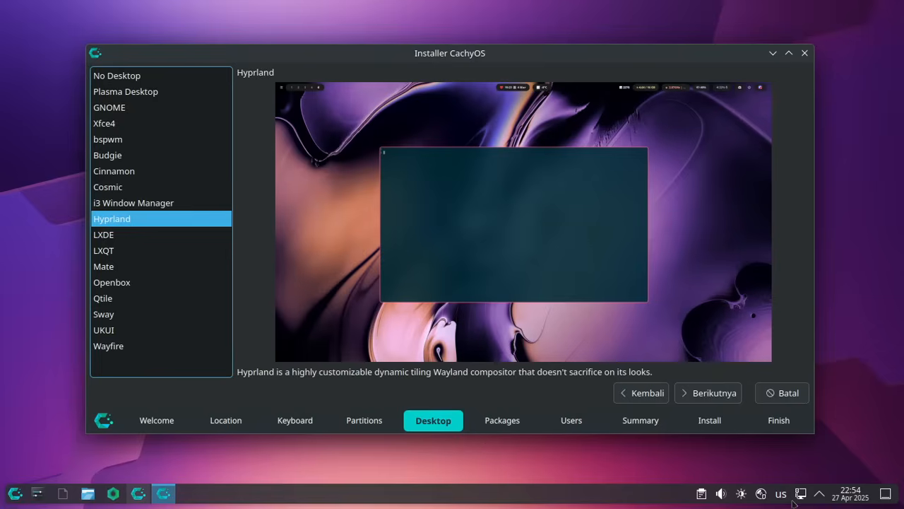
left_click(708, 399)
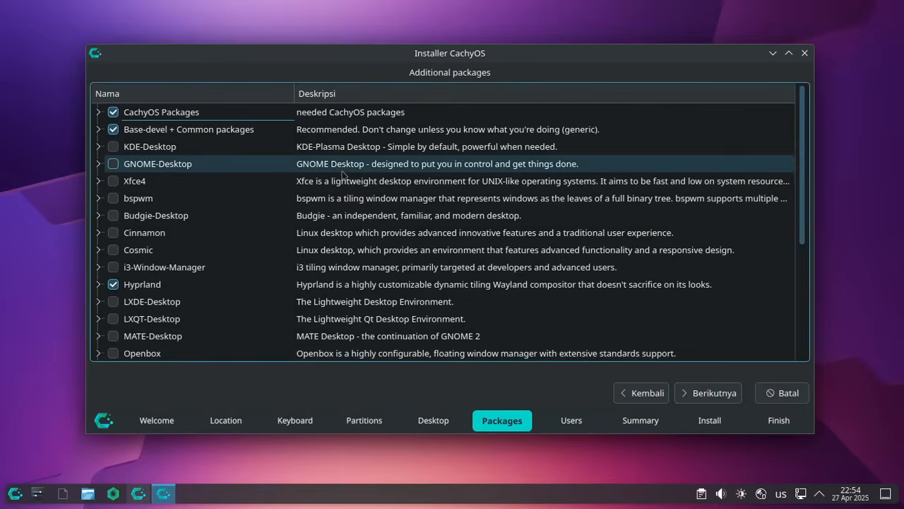
- Expand CachyOS Packages and inspect the wallpapers, micro-settings, packageinstaller and kernel-manager packages
left_click(99, 112)
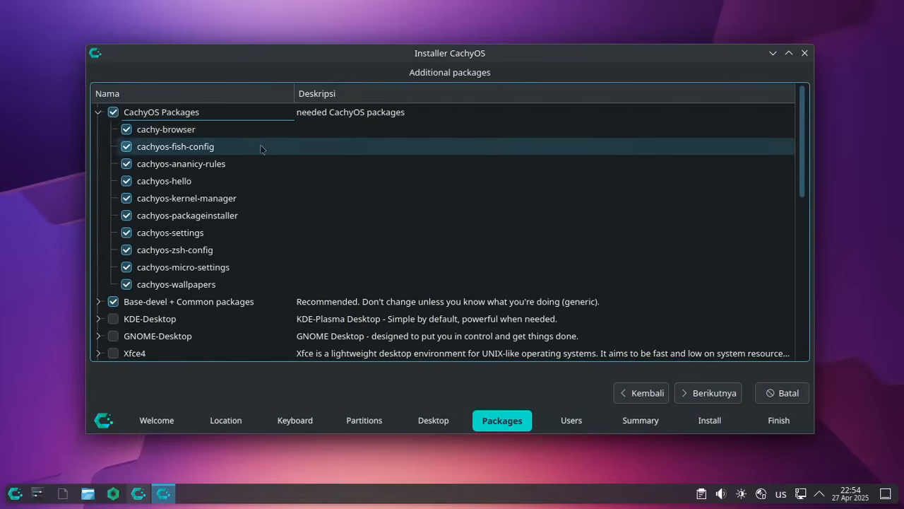
left_click(246, 286)
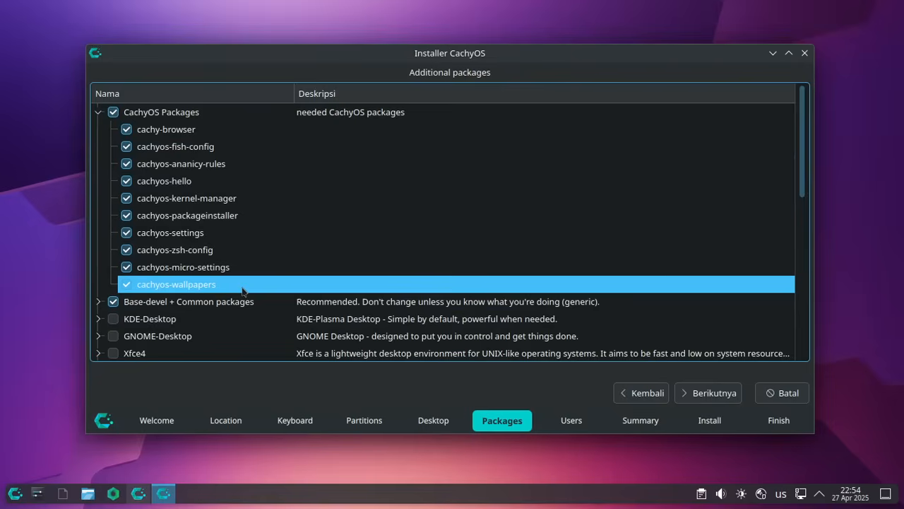
left_click(235, 267)
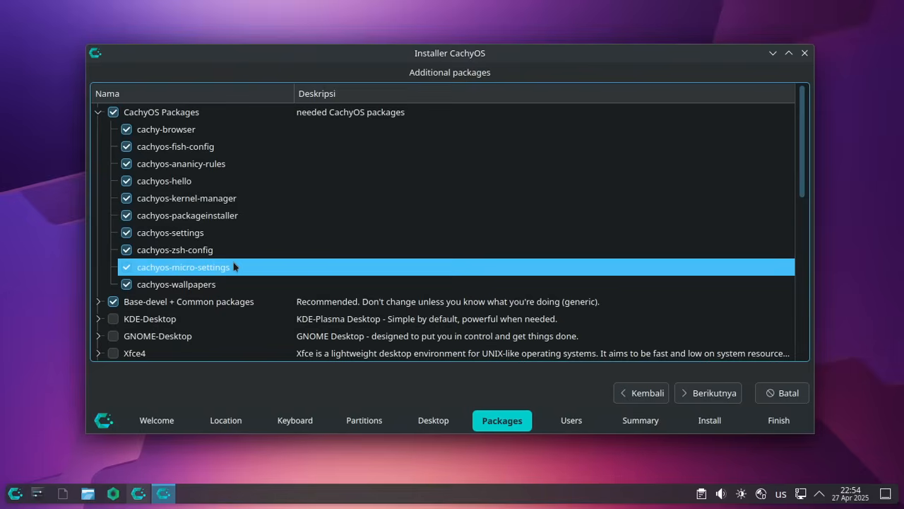
left_click(261, 218)
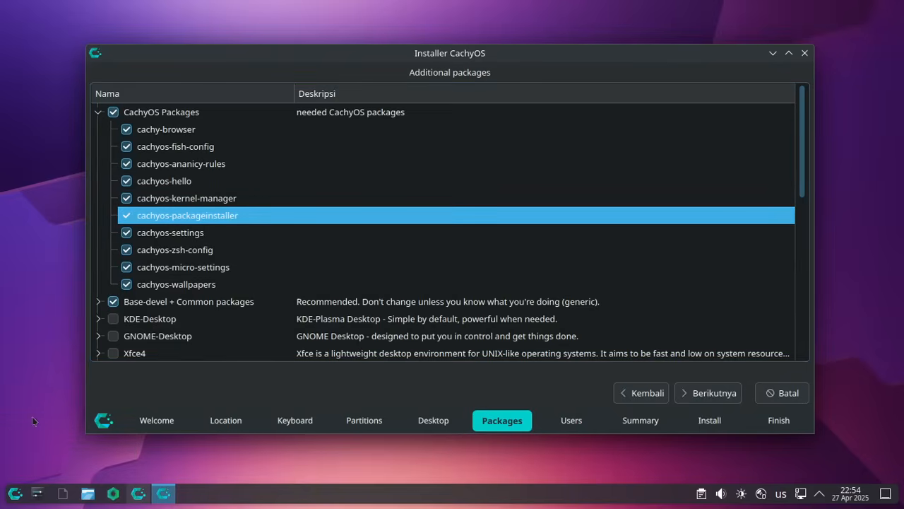
left_click(254, 200)
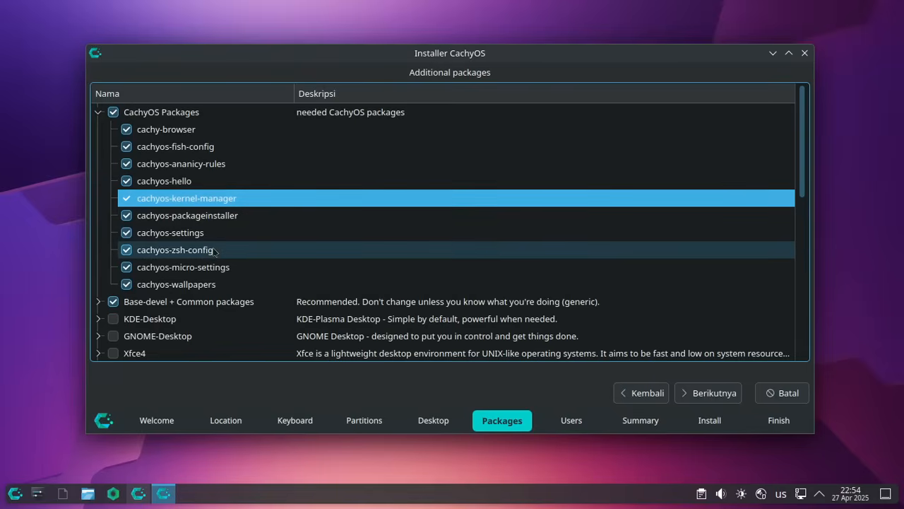
scroll(216, 251, "down", 2)
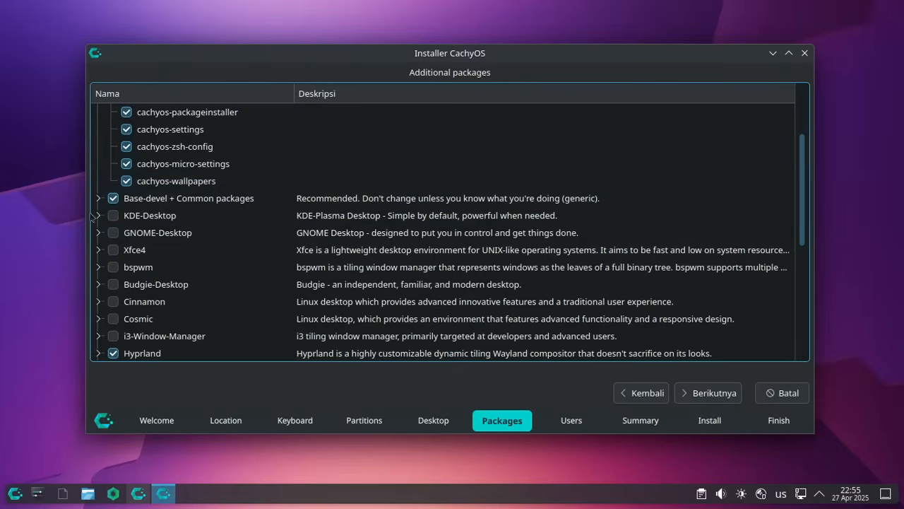
- Expand Base-devel + Common to list the audio and hardware groups, then fold them back
left_click(97, 198)
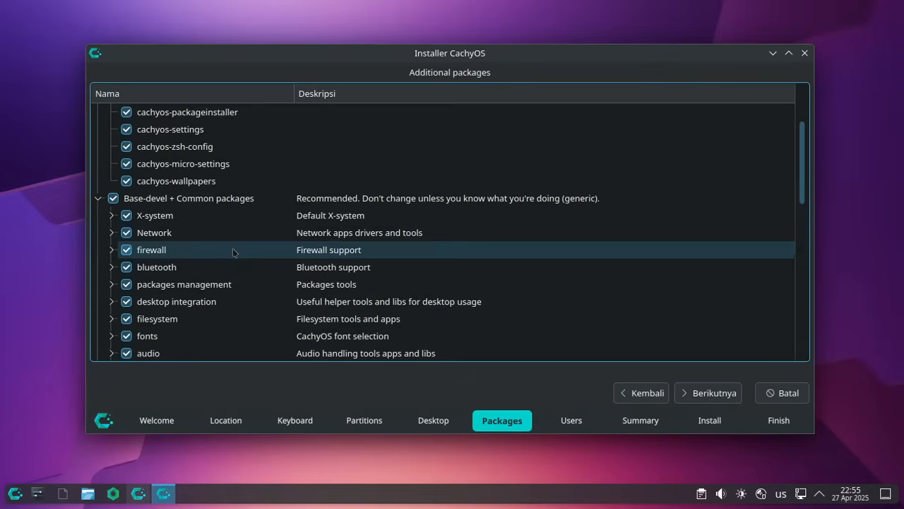
scroll(227, 270, "down", 1)
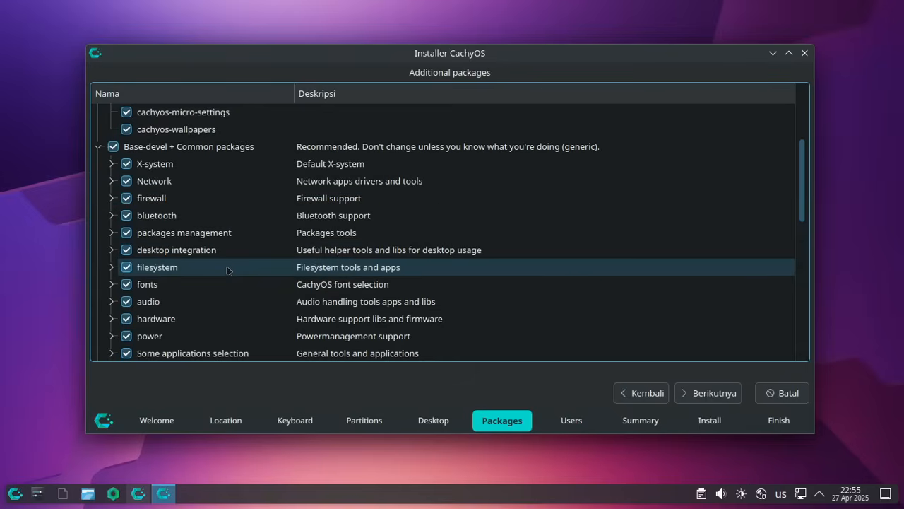
left_click(210, 304)
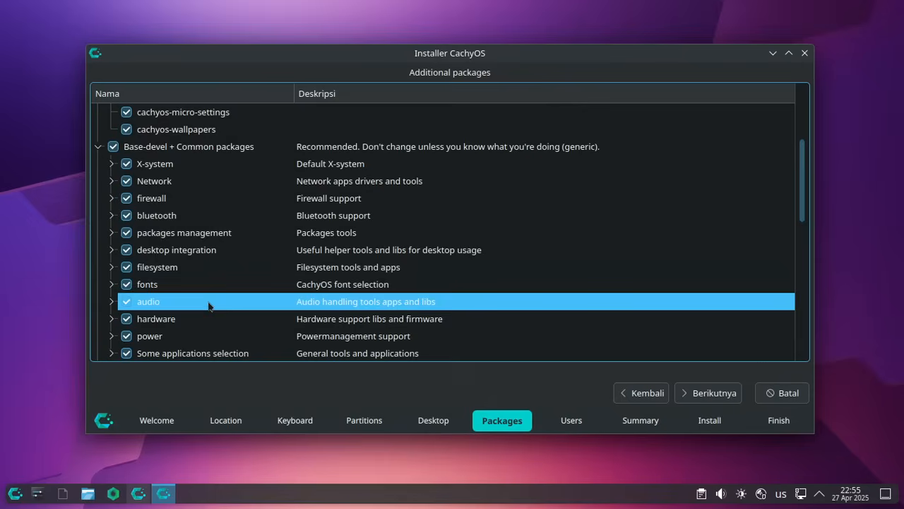
left_click(111, 301)
scroll(218, 294, "down", 4)
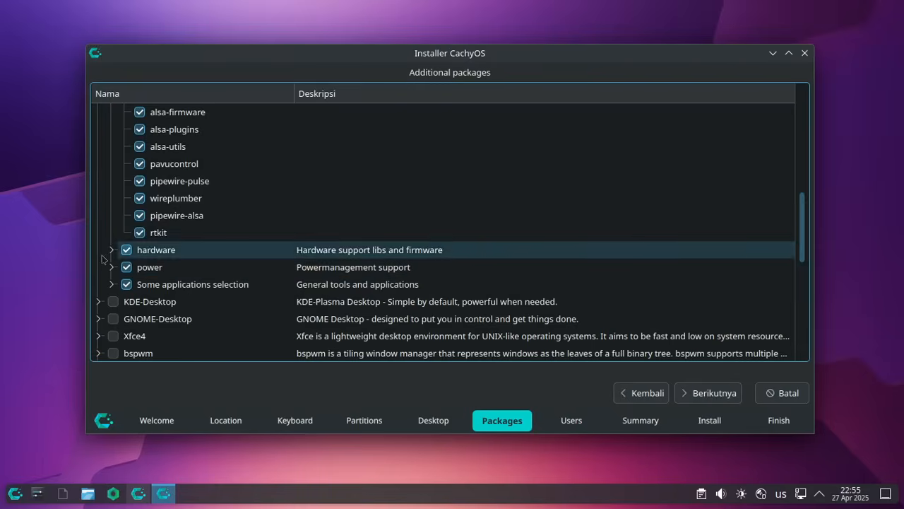
left_click(111, 250)
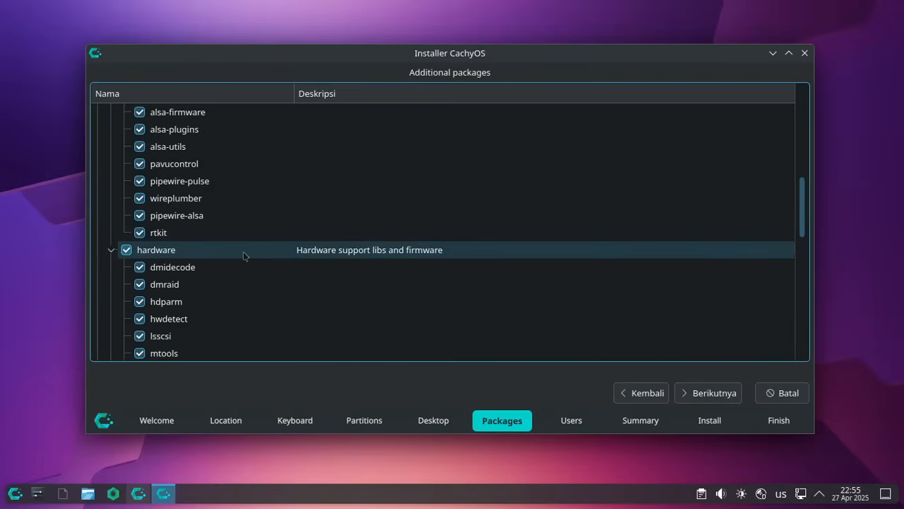
scroll(244, 255, "down", 3)
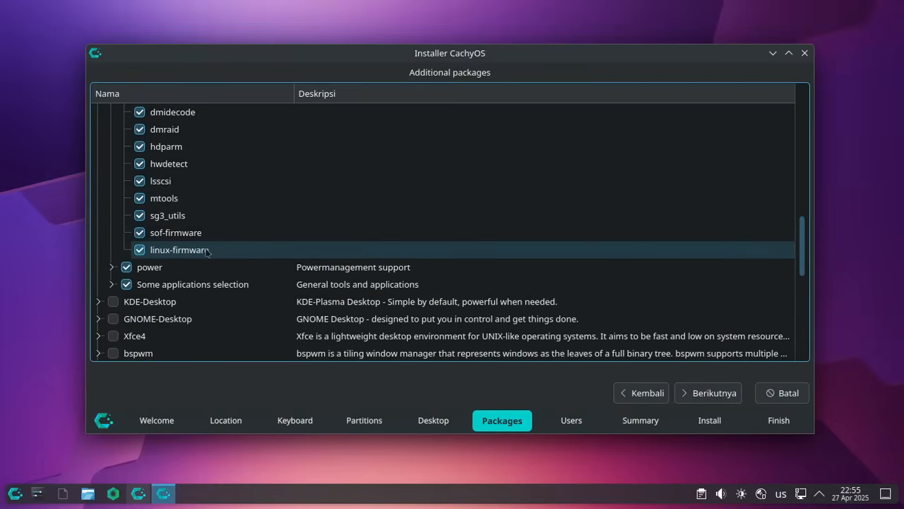
scroll(115, 273, "up", 5)
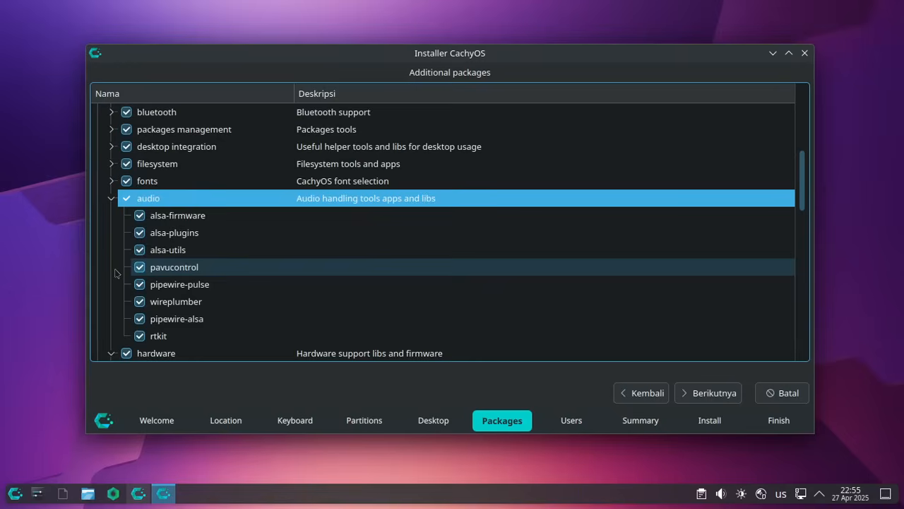
left_click(111, 198)
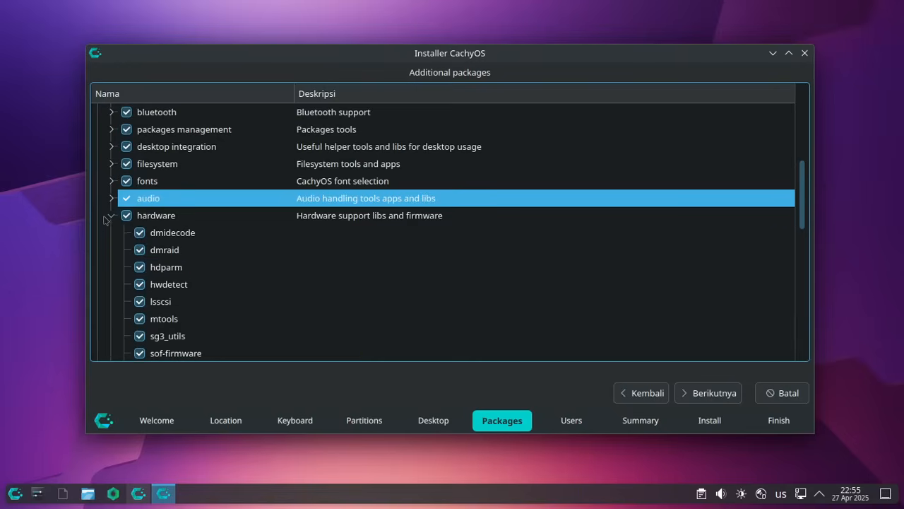
left_click(110, 216)
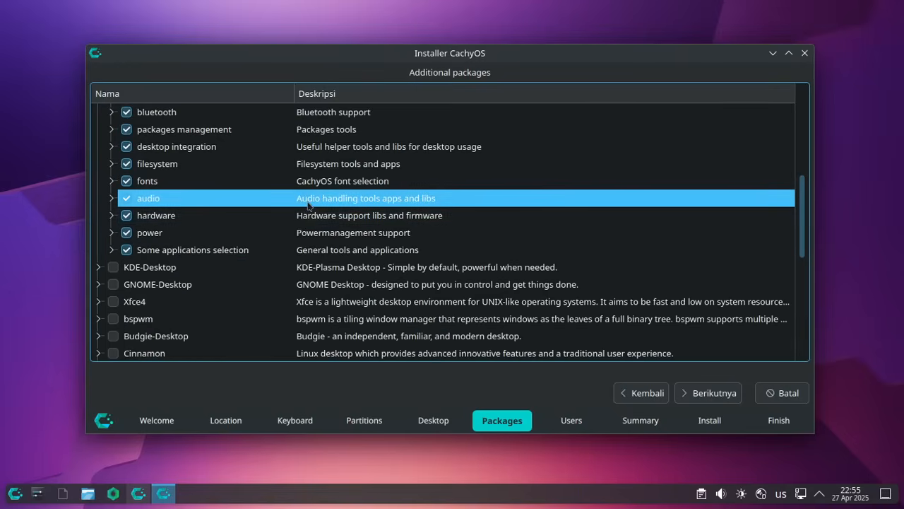
scroll(393, 202, "up", 2)
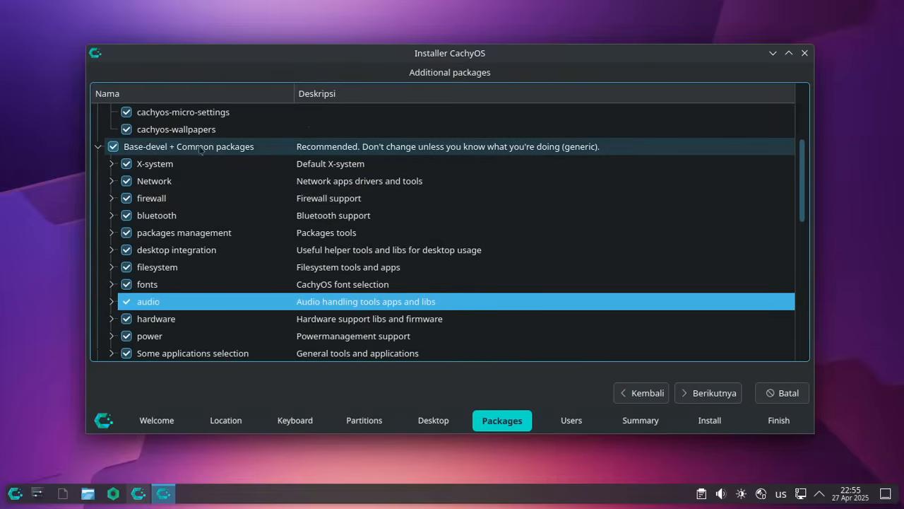
- Select Base-devel + Common and expand the Hyprland group to scroll through its packages
left_click(241, 149)
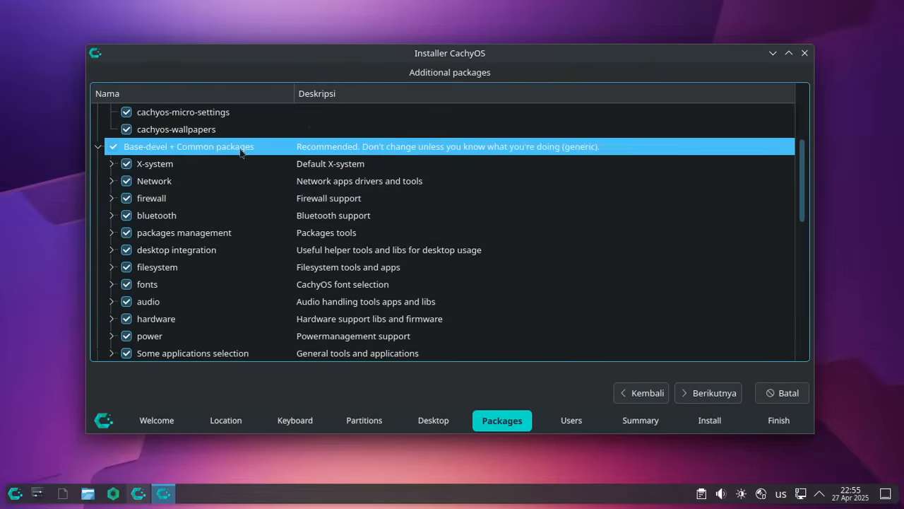
scroll(258, 243, "down", 2)
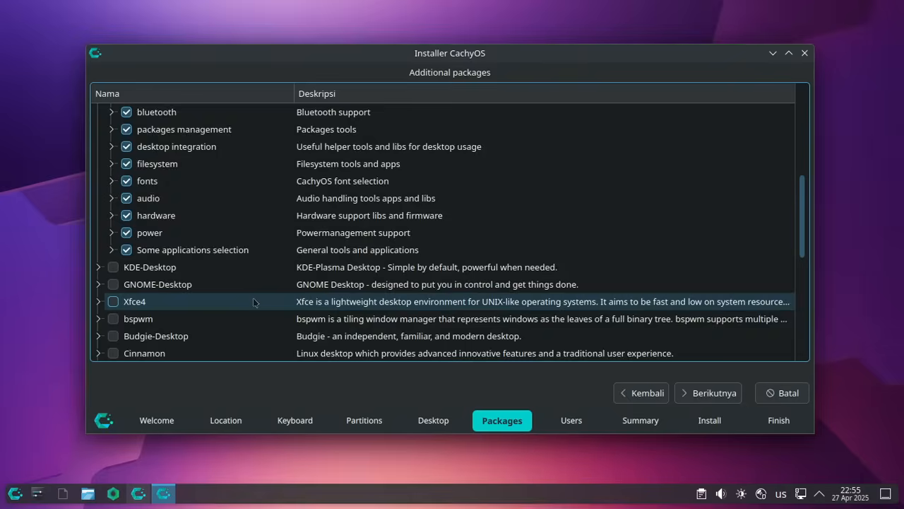
scroll(254, 302, "down", 3)
double_click(260, 250)
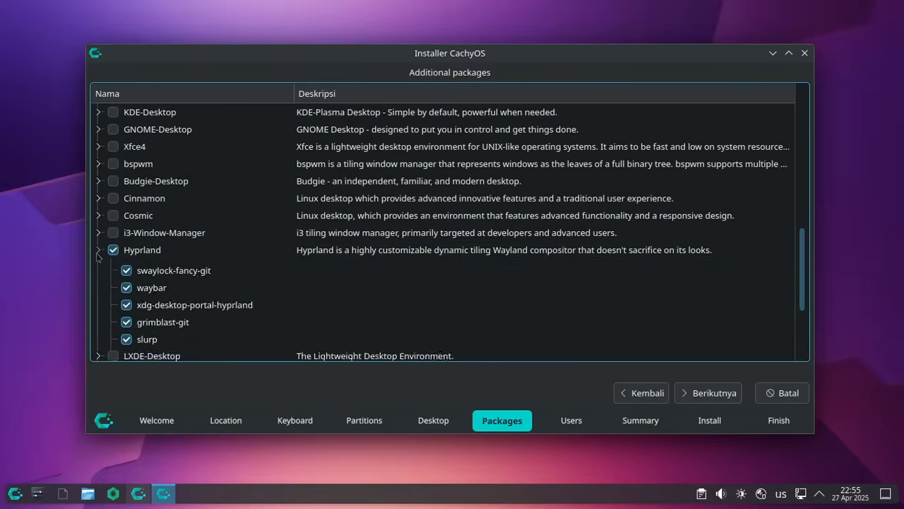
scroll(264, 270, "down", 3)
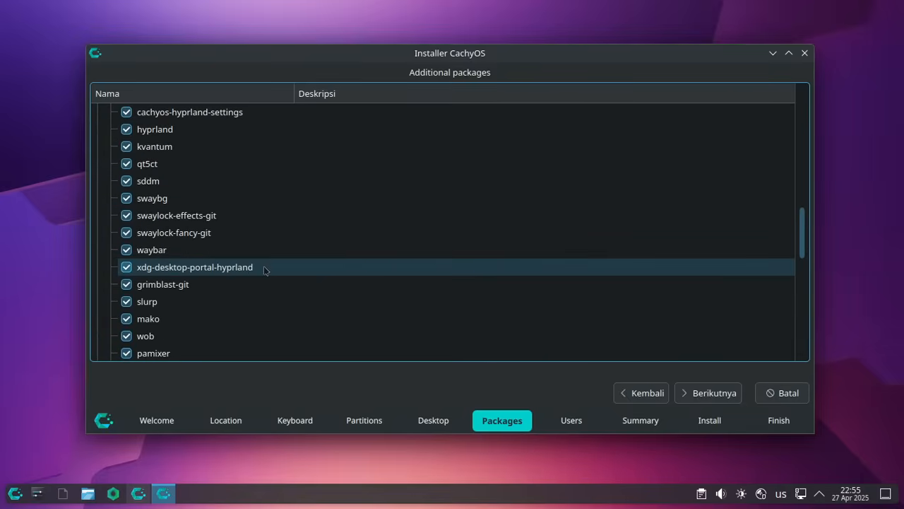
scroll(264, 268, "up", 2)
scroll(232, 247, "down", 3)
scroll(232, 246, "down", 4)
scroll(232, 246, "down", 1)
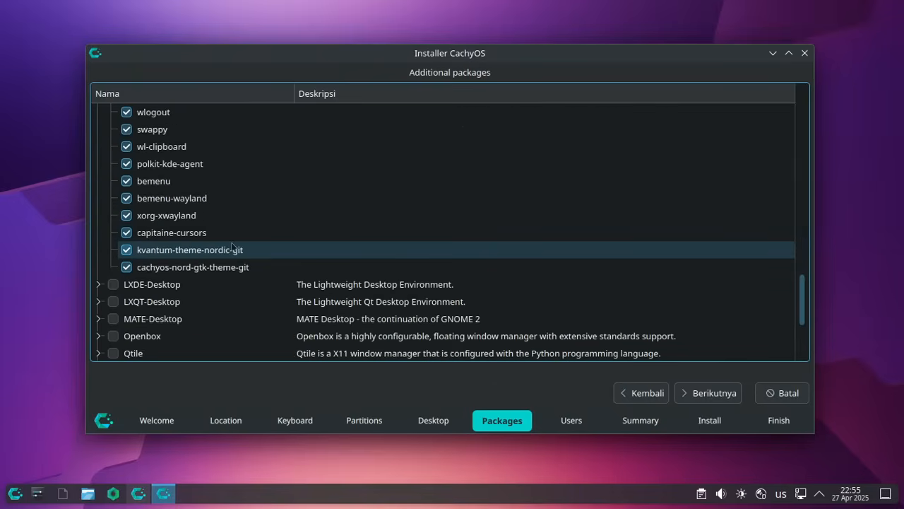
scroll(232, 246, "down", 3)
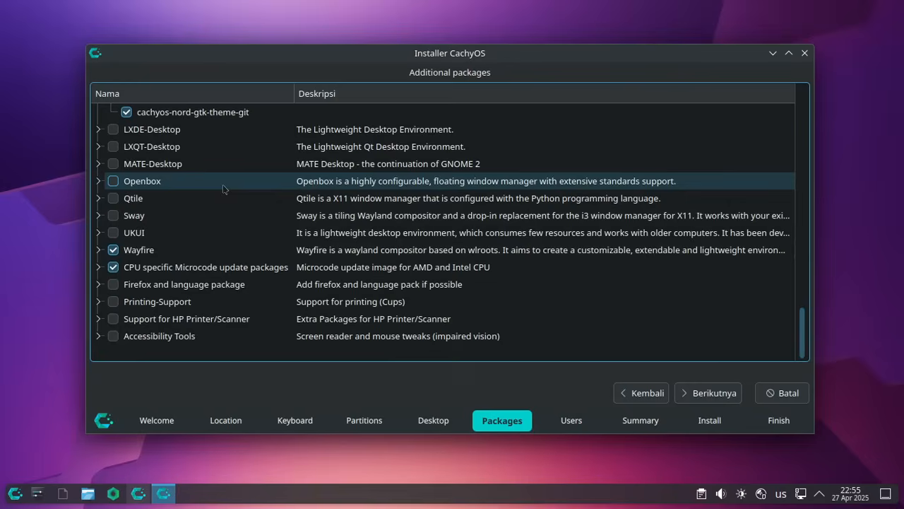
- Expand and collapse the Printing-Support and Support for HP Printer/Scanner groups
left_click(97, 301)
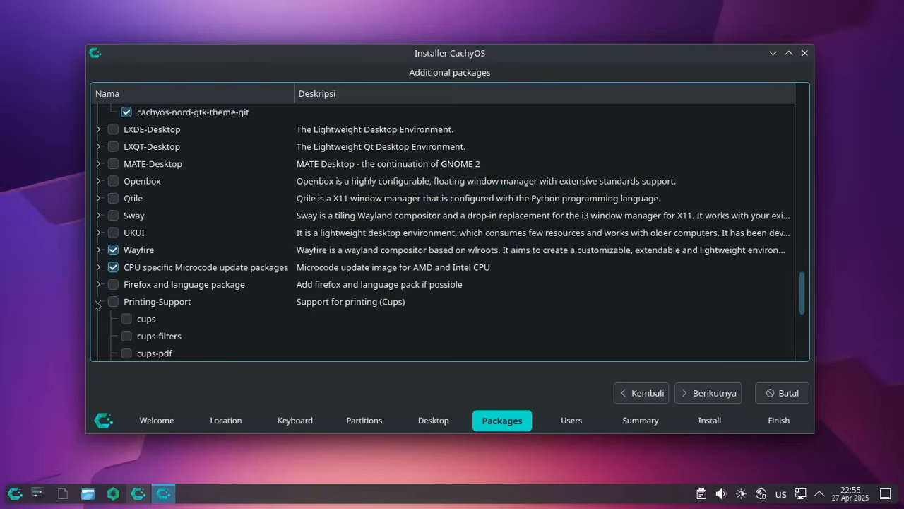
left_click(98, 301)
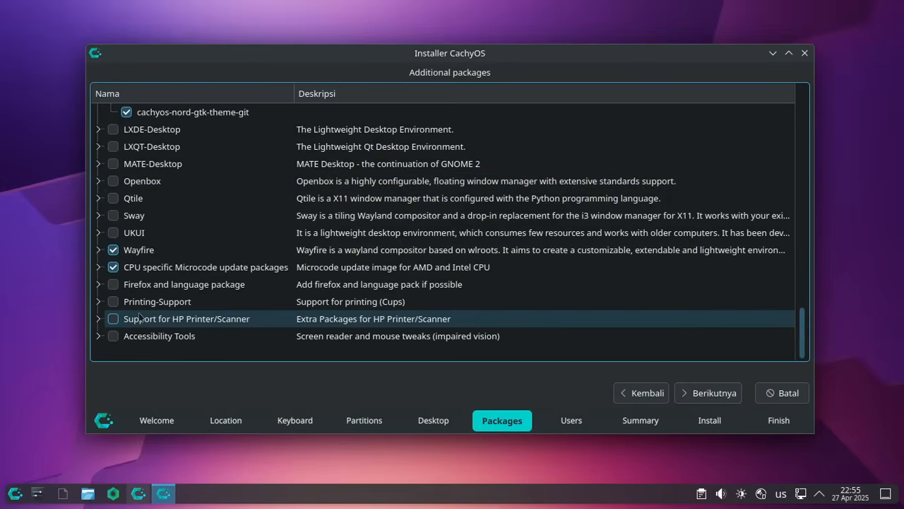
left_click(98, 319)
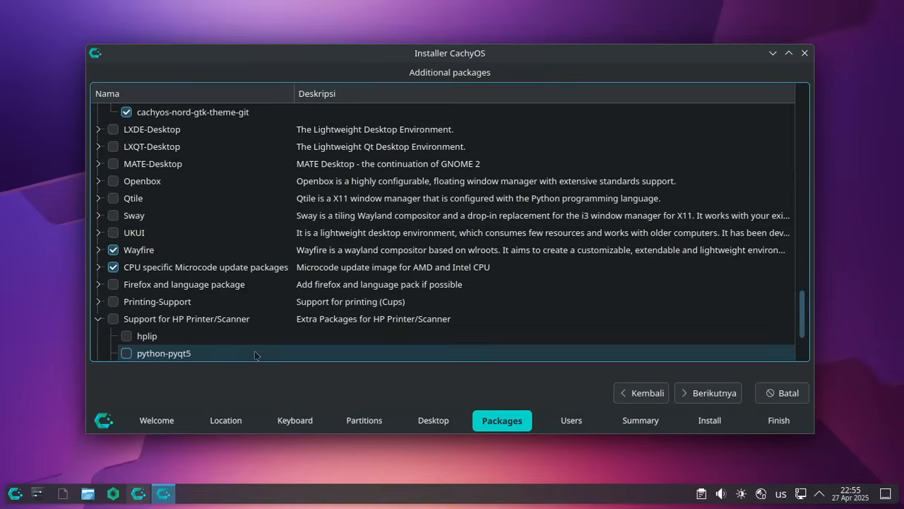
scroll(309, 254, "down", 2)
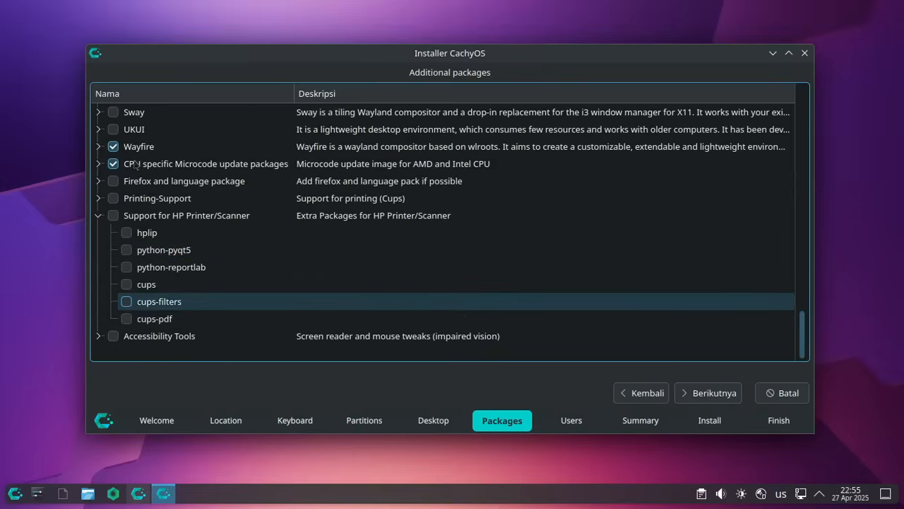
left_click(99, 216)
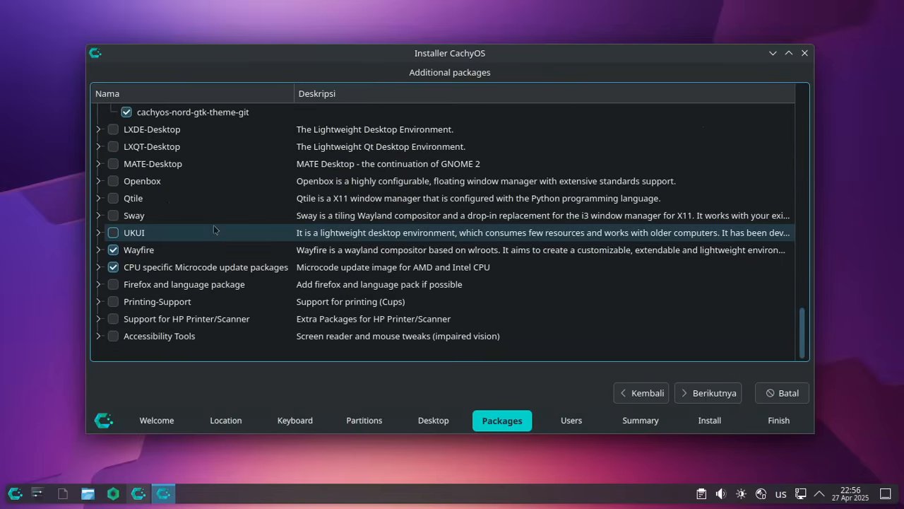
scroll(214, 230, "up", 10)
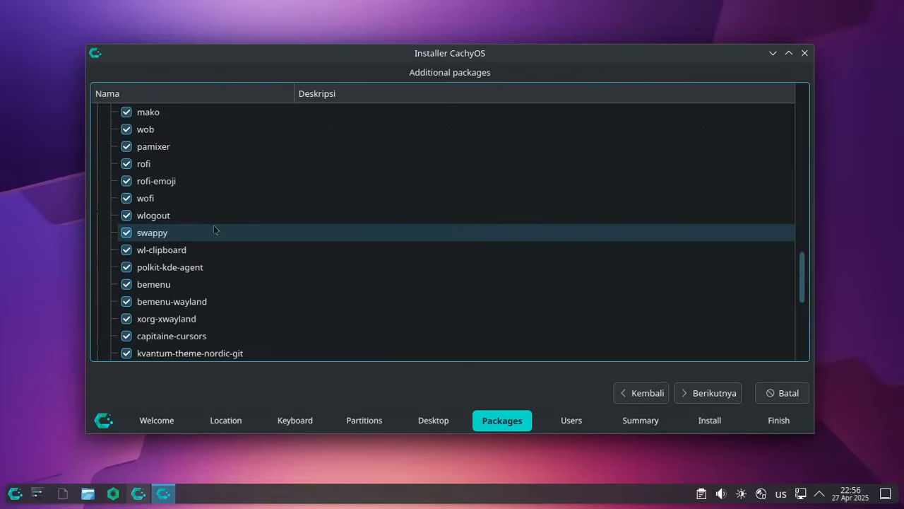
scroll(214, 230, "up", 6)
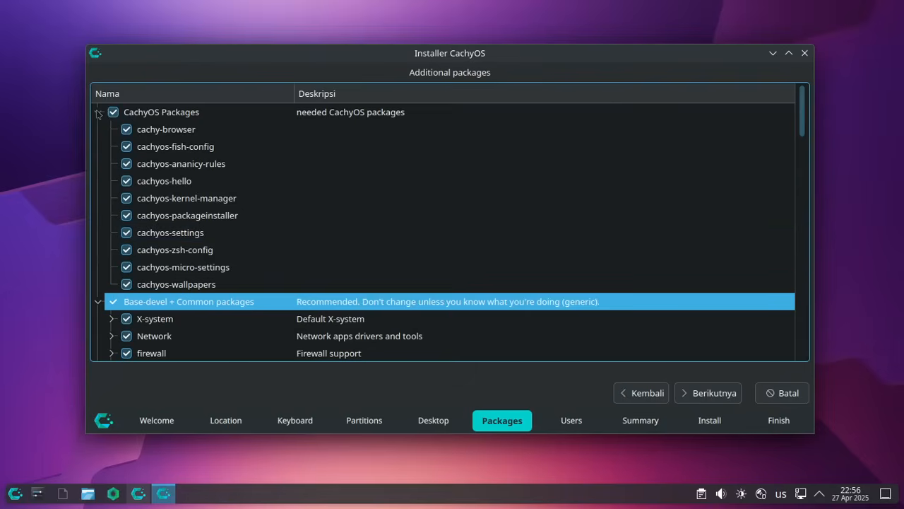
- Collapse the CachyOS Packages, Base-devel + Common and Hyprland groups, then select CachyOS Packages
left_click(98, 111)
left_click(99, 129)
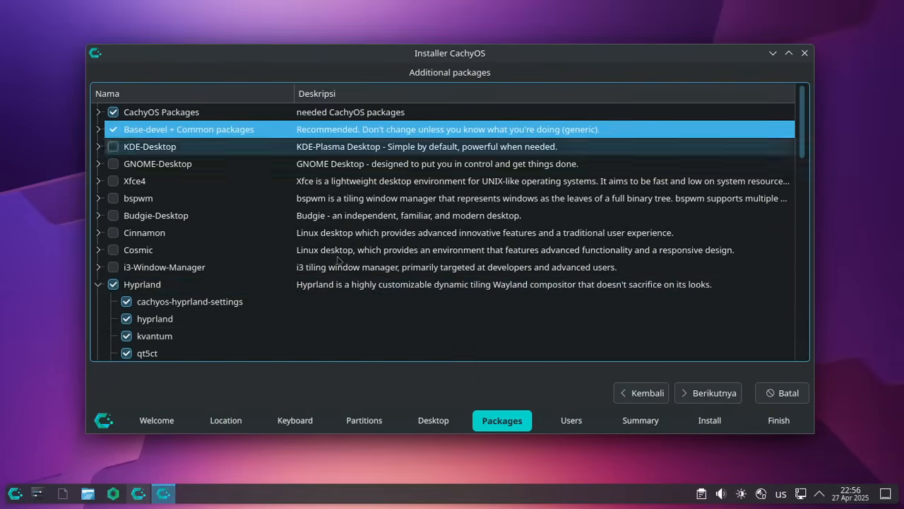
left_click(94, 286)
scroll(226, 219, "down", 2)
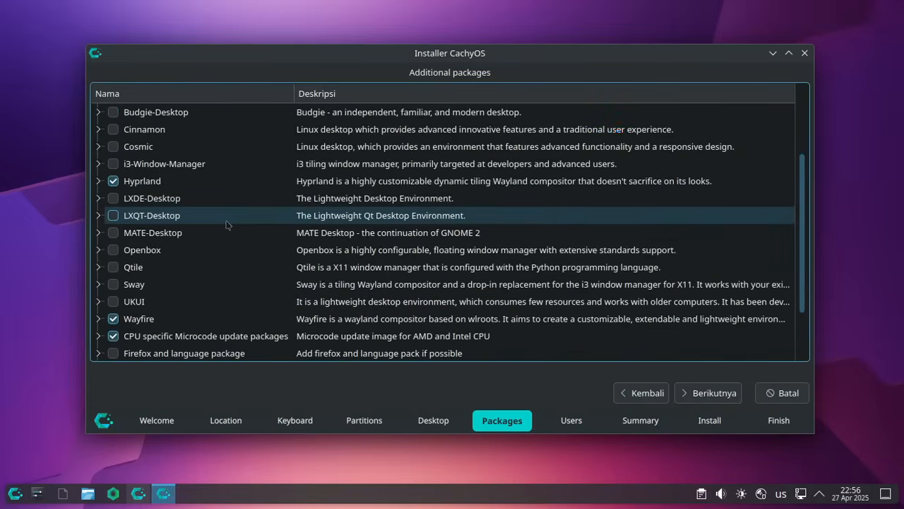
scroll(354, 189, "down", 2)
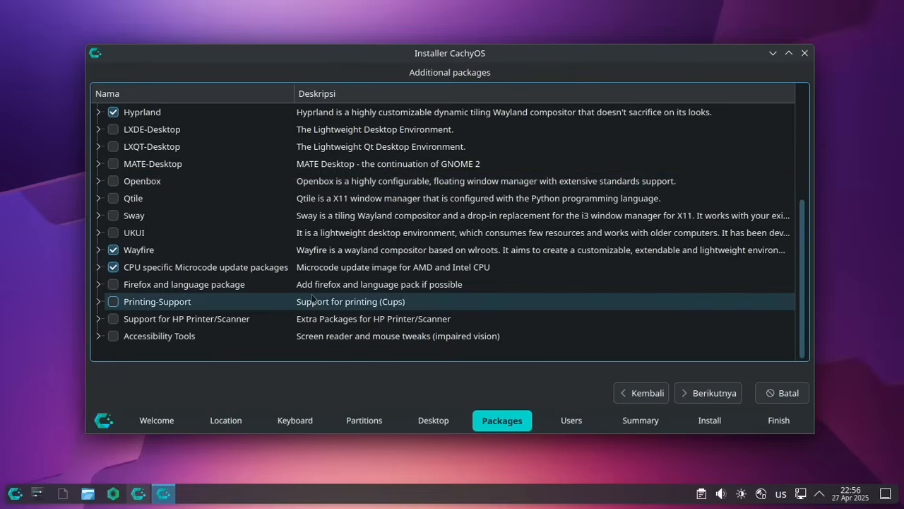
scroll(422, 300, "up", 4)
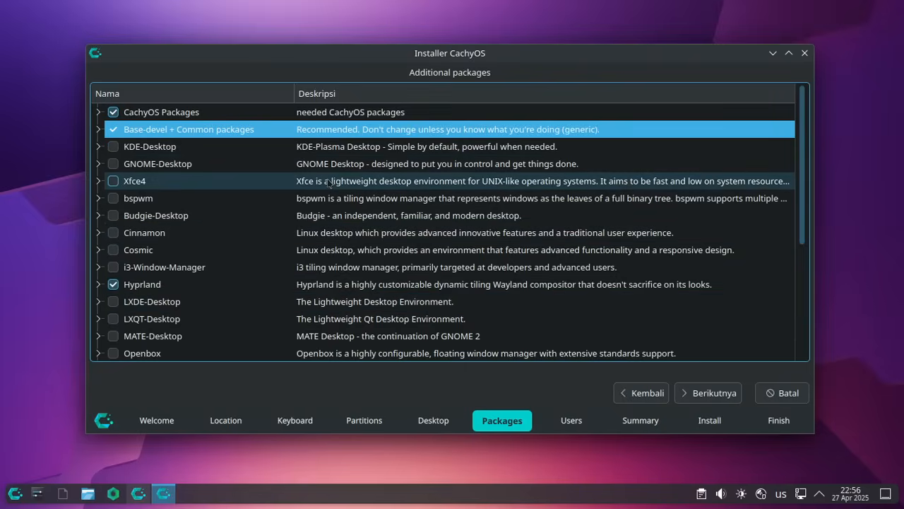
left_click(189, 111)
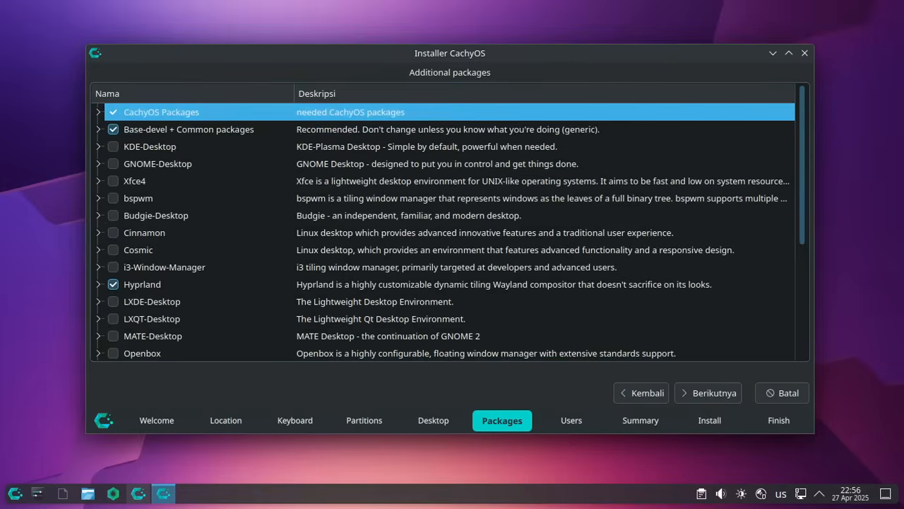
- On Users, enter the full name (filling login and computer name cachyos-x8664) and a matching password twice
left_click(693, 394)
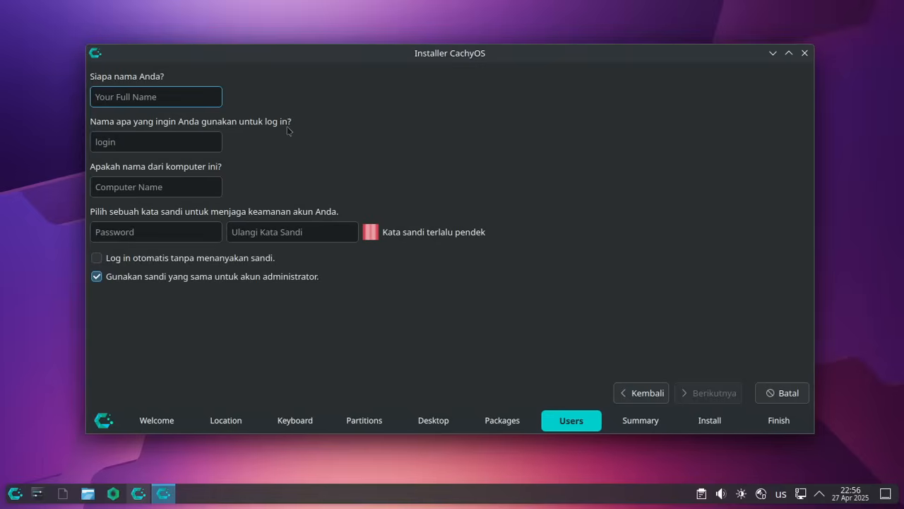
key("Tab")
key("Tab")
key("Tab")
key("Tab")
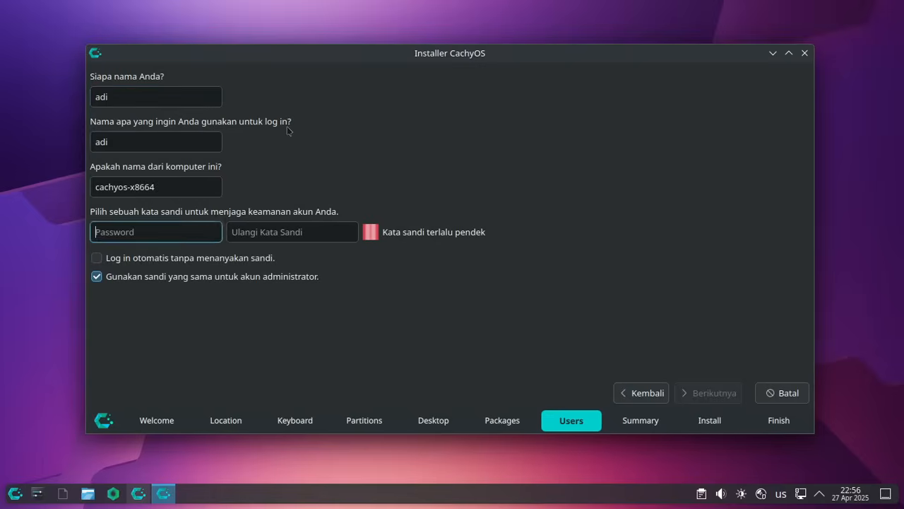
key("shift+Tab")
key("Tab")
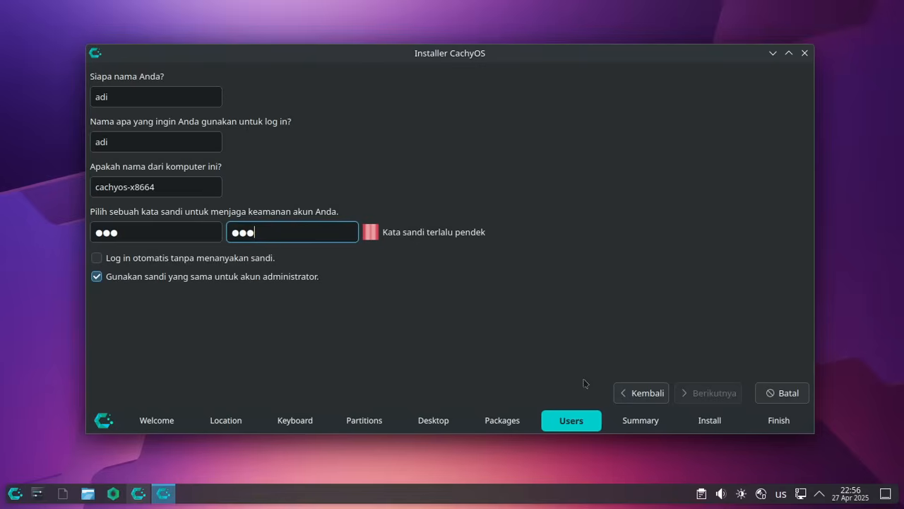
left_click(161, 232)
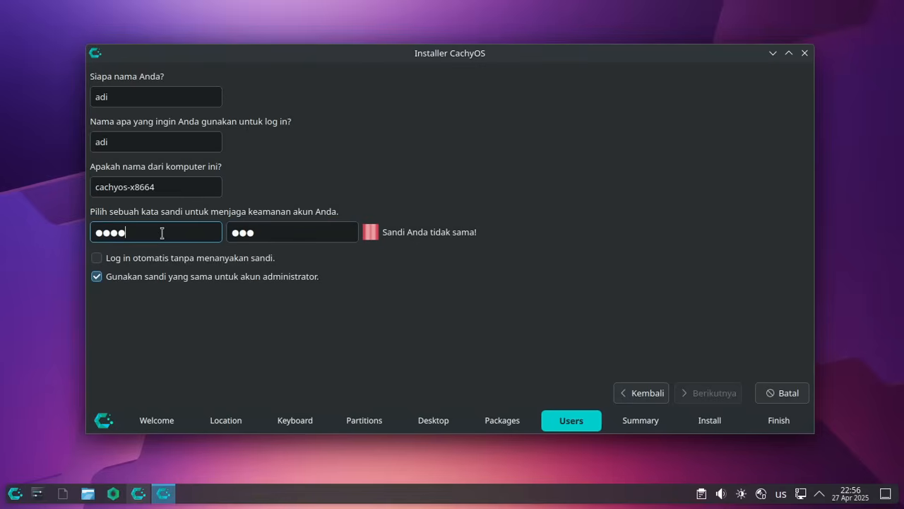
key("Tab")
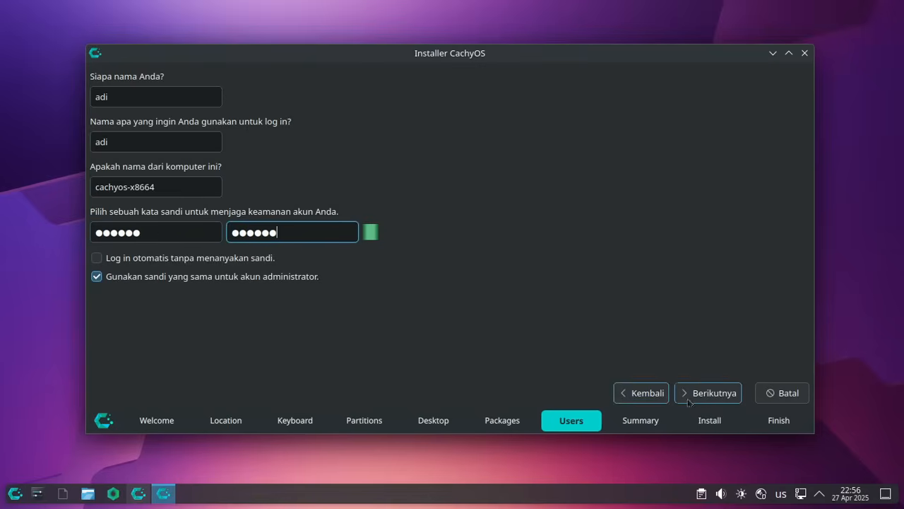
- Review the /dev/sda btrfs erase summary, decline cancelling the installation, then step back
left_click(709, 393)
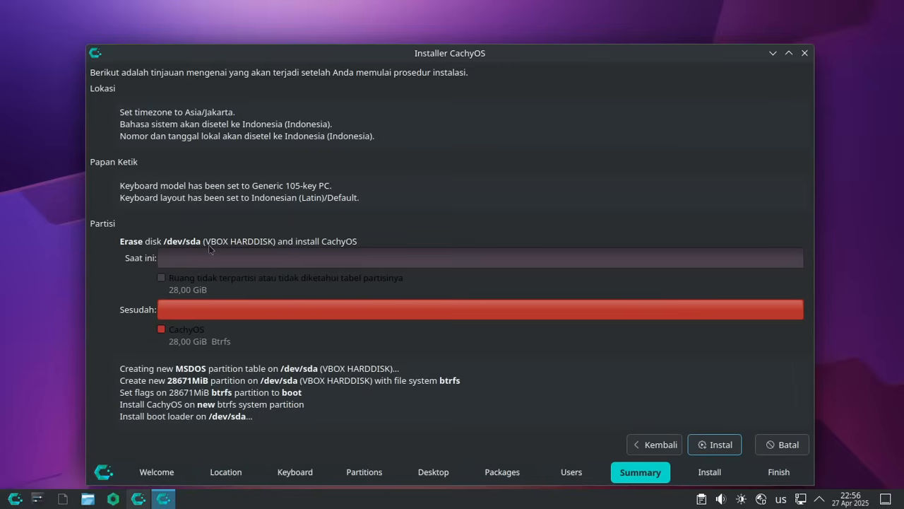
left_click(805, 53)
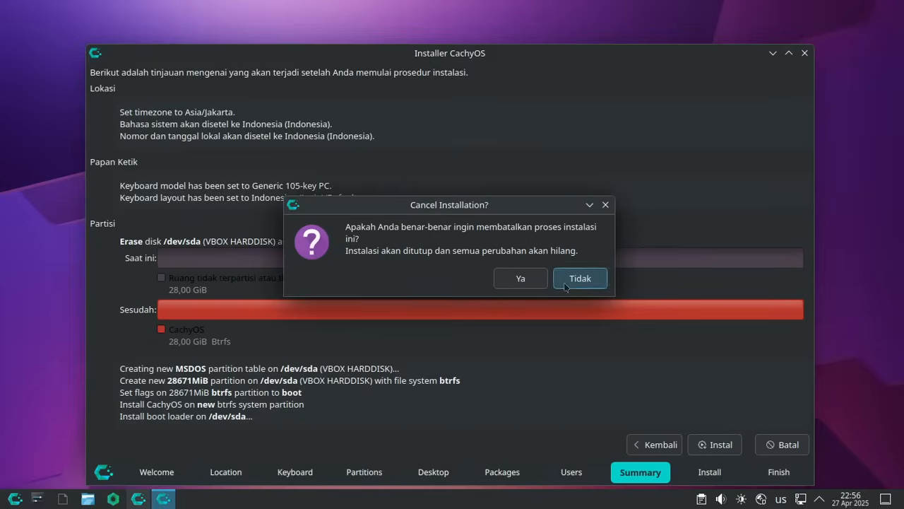
left_click(586, 277)
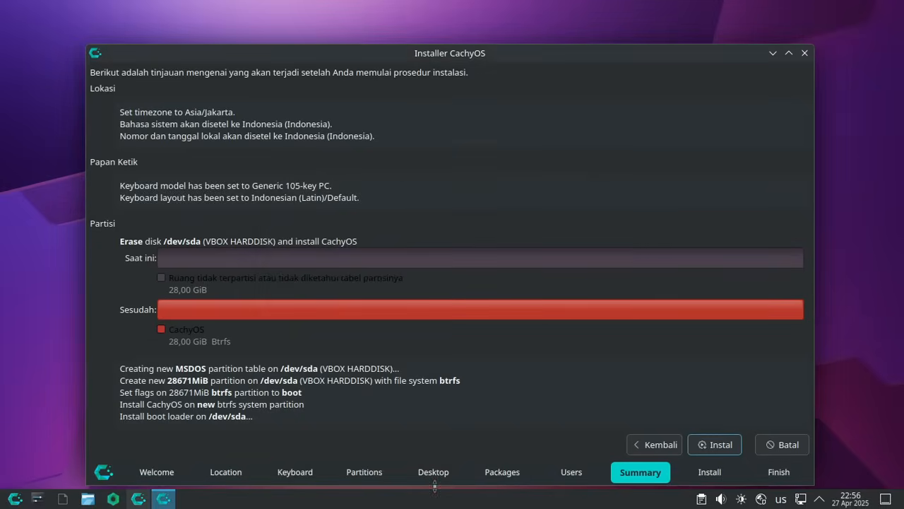
left_click(650, 453)
- Go back through Packages to the Desktop page, minimizing and restoring the installer window
left_click(644, 453)
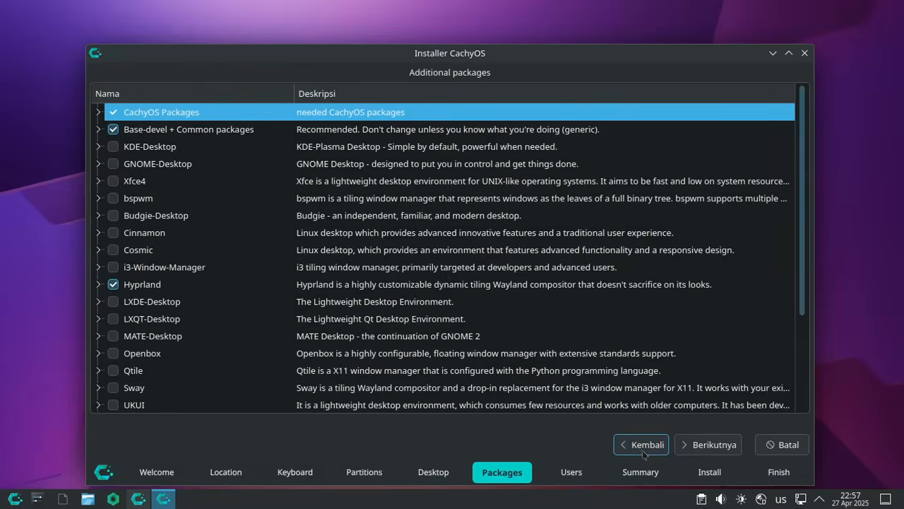
left_click(642, 452)
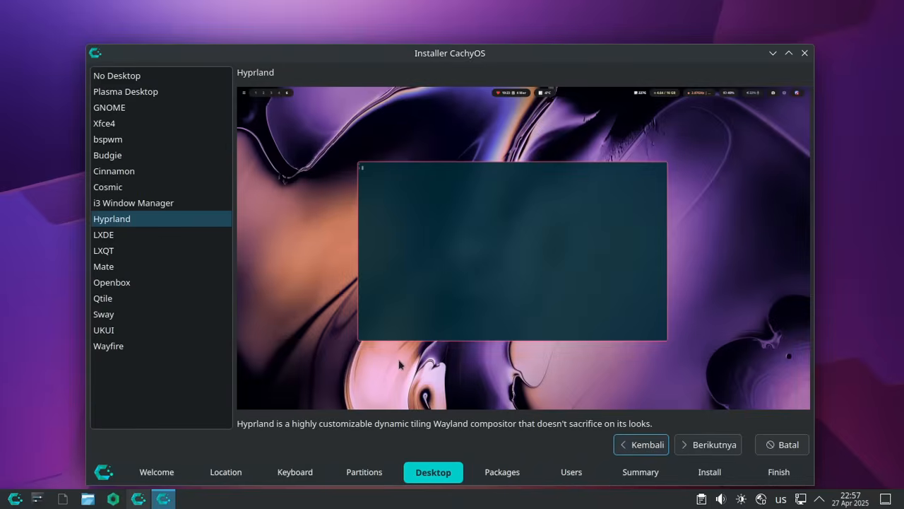
left_click(773, 53)
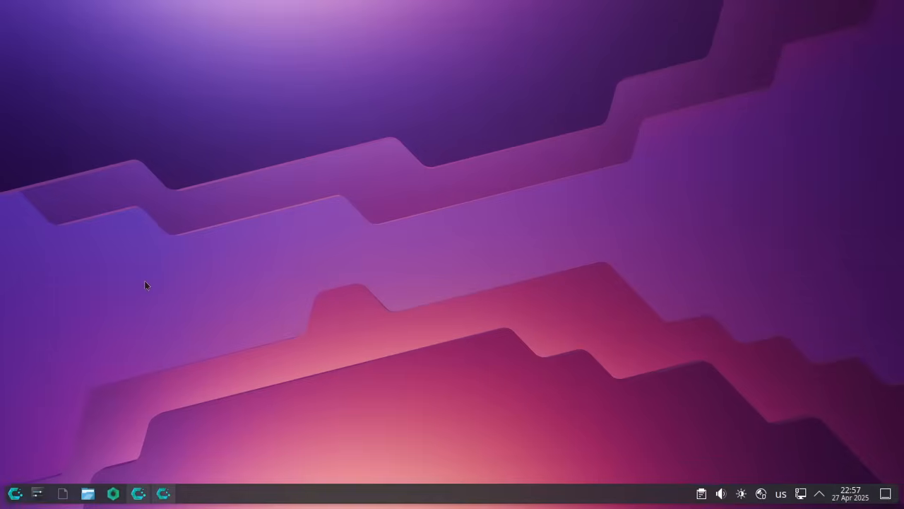
left_click(163, 493)
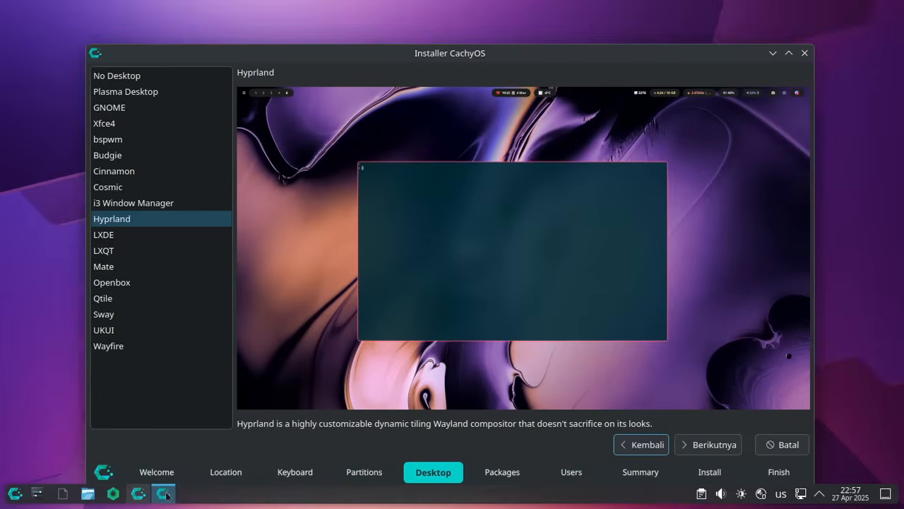
- Preview LXDE, bspwm, Cinnamon, Budgie, Hyprland and Cosmic, then select i3 Window Manager
left_click(117, 235)
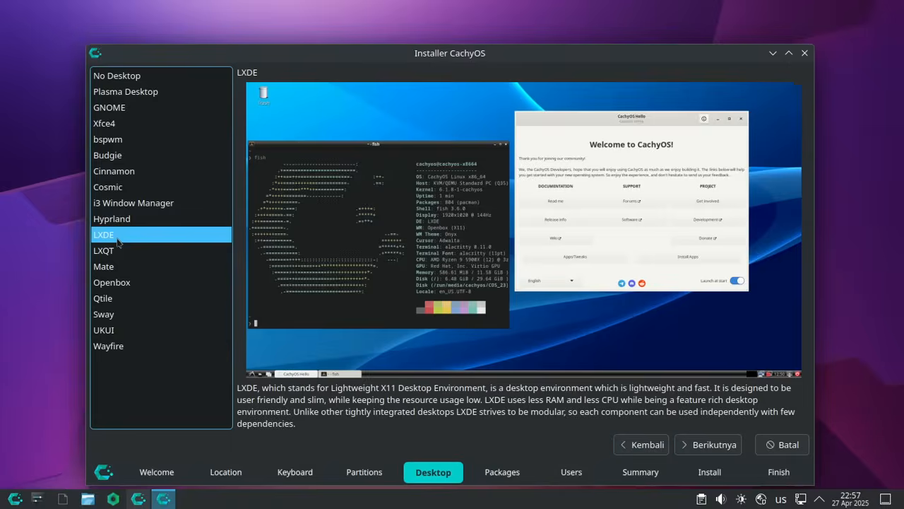
left_click(120, 139)
left_click(116, 170)
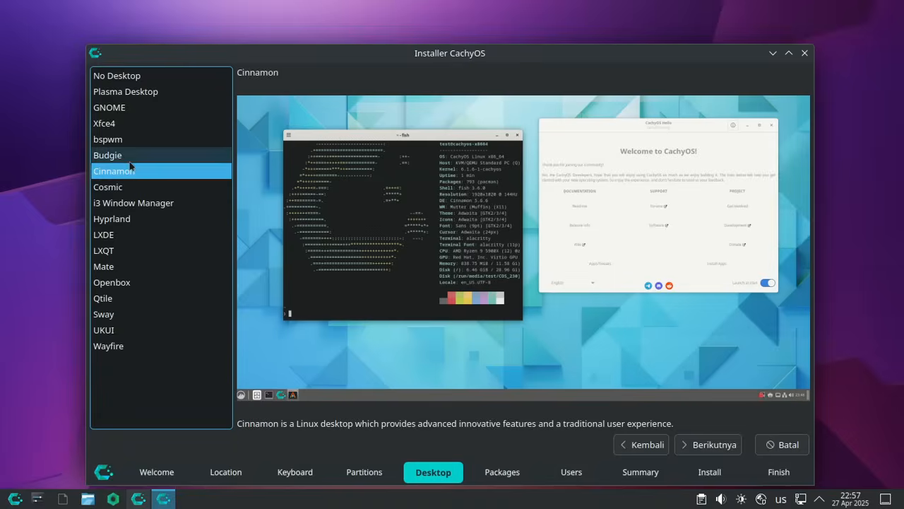
left_click(113, 155)
left_click(119, 220)
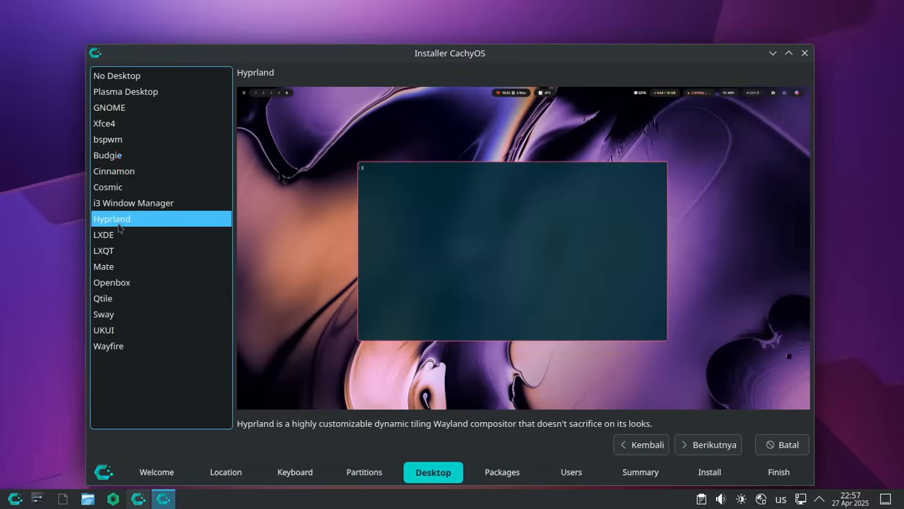
left_click_drag(371, 57, 364, 36)
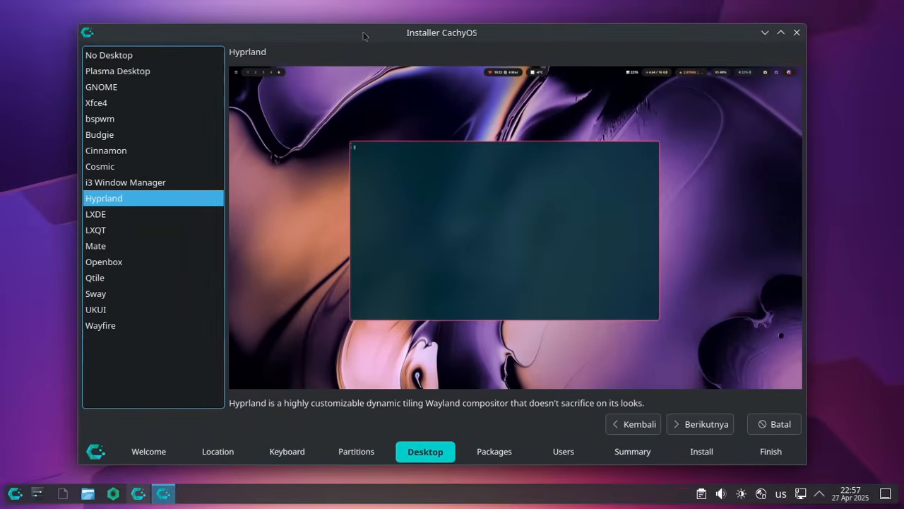
left_click(420, 4)
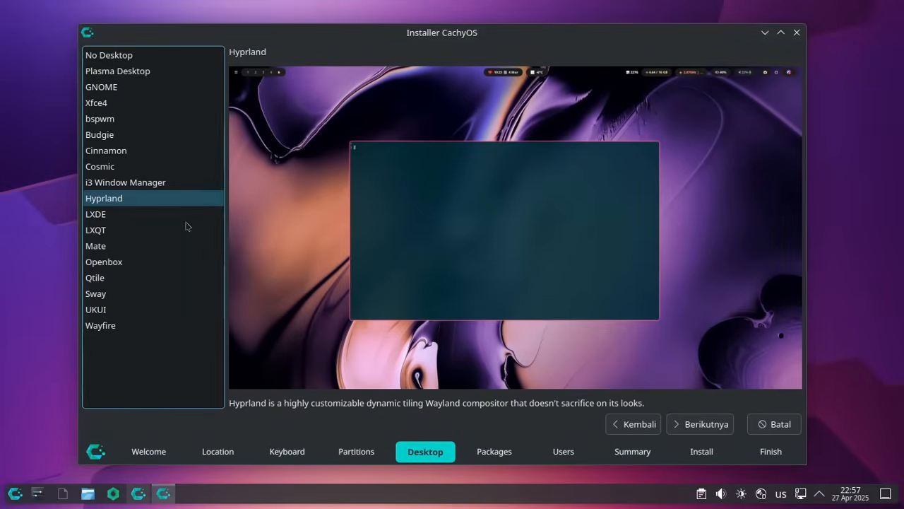
left_click(126, 167)
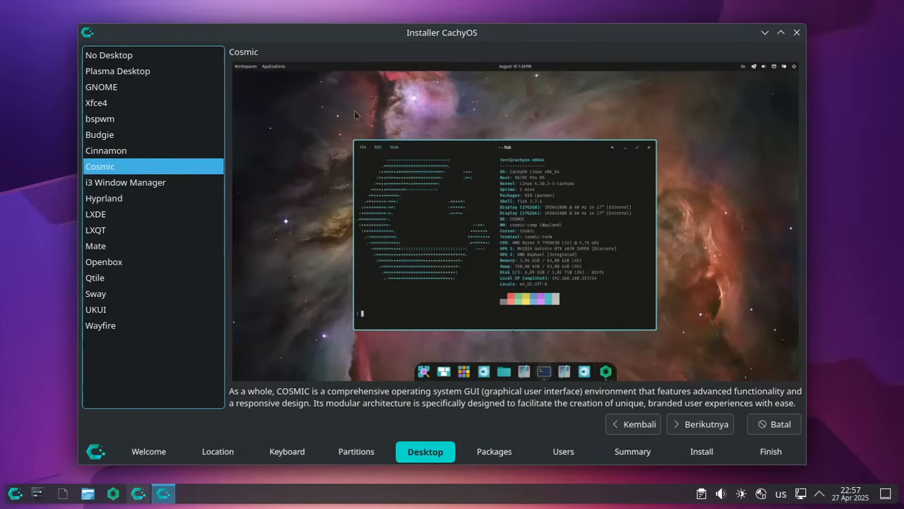
left_click(125, 198)
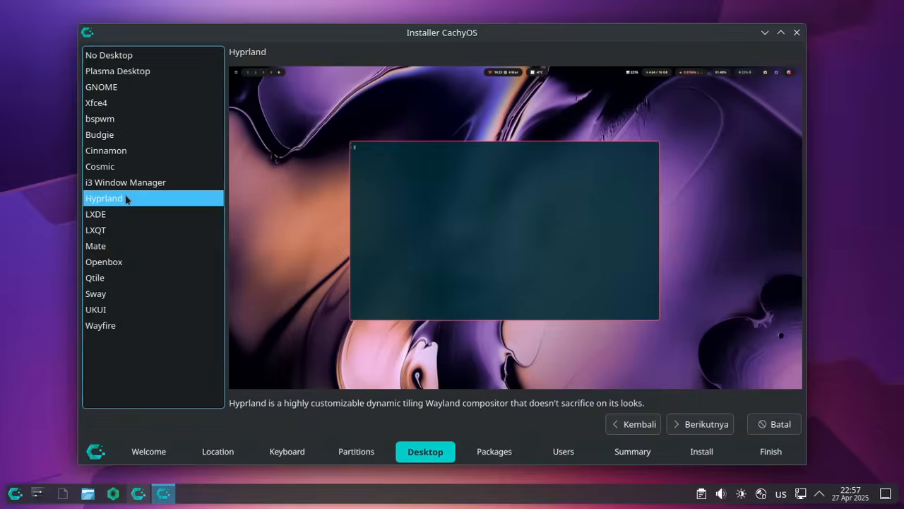
left_click(178, 181)
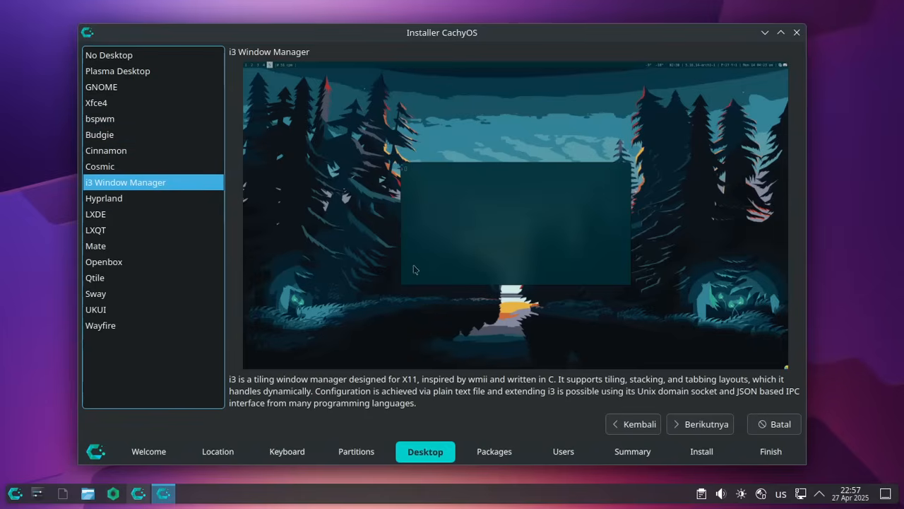
- Close the CachyOS Installer window at the Desktop step to bring up the cancel prompt
left_click(797, 33)
- Confirm cancelling the installation, then browse the launcher's Utilities apps and dismiss the menu
left_click(522, 258)
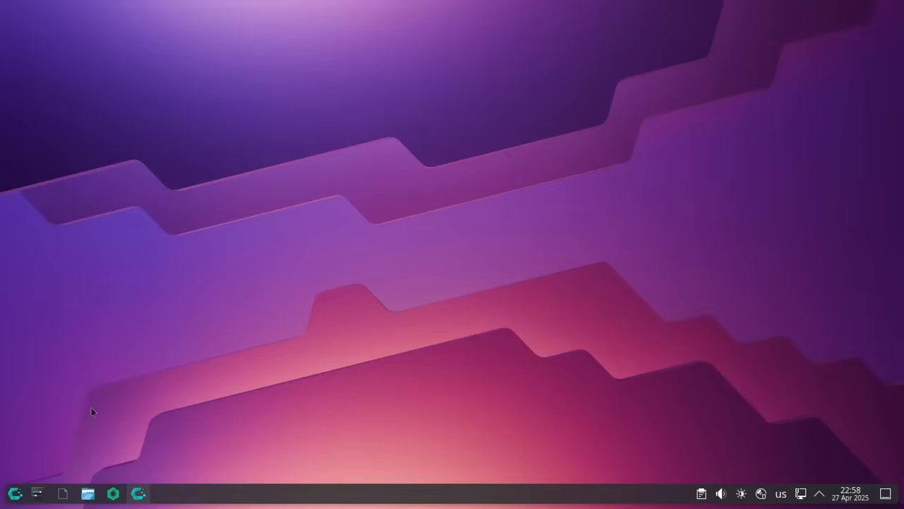
left_click(15, 493)
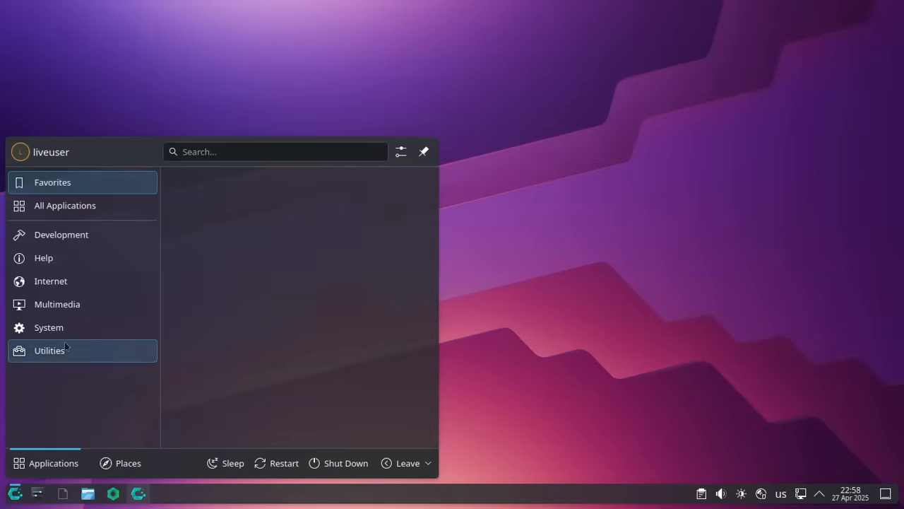
mouse_move(65, 346)
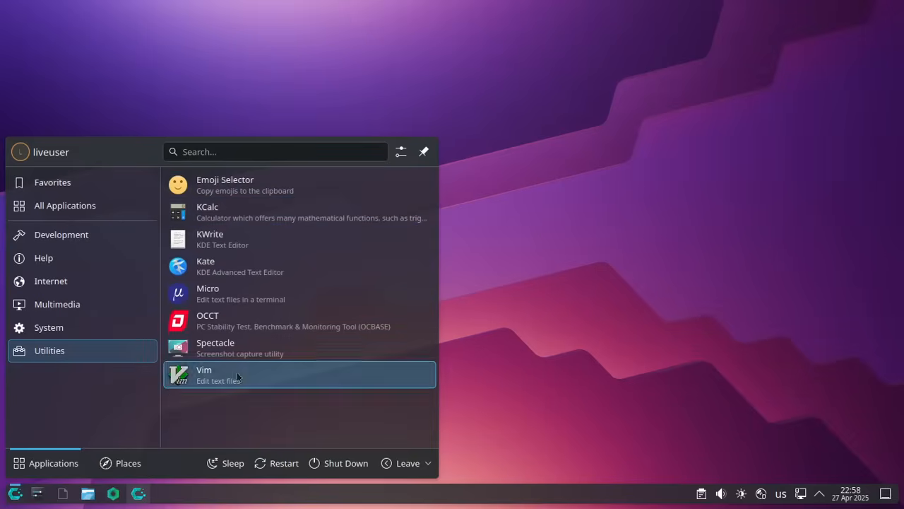
left_click(735, 348)
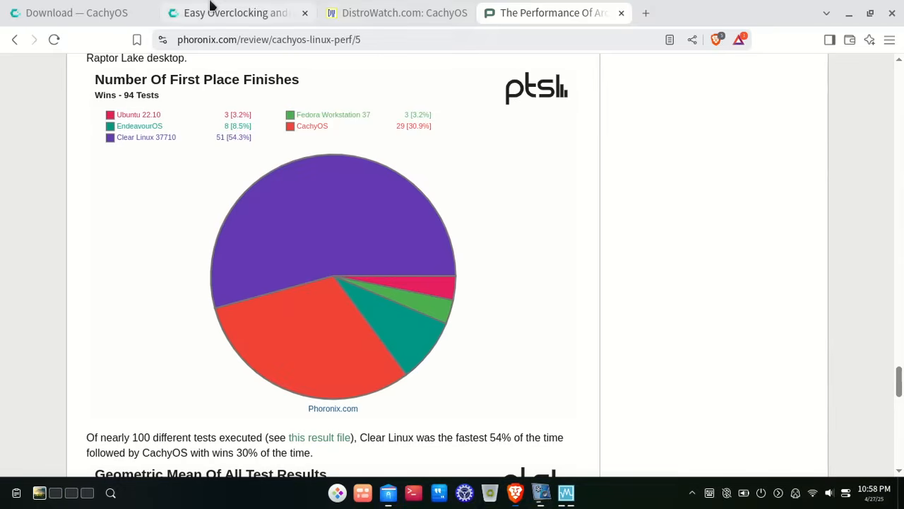
- Switch to the 'Easy Overclocking' tab and bring the NVIDIA overclocking guide's title into view
left_click(211, 10)
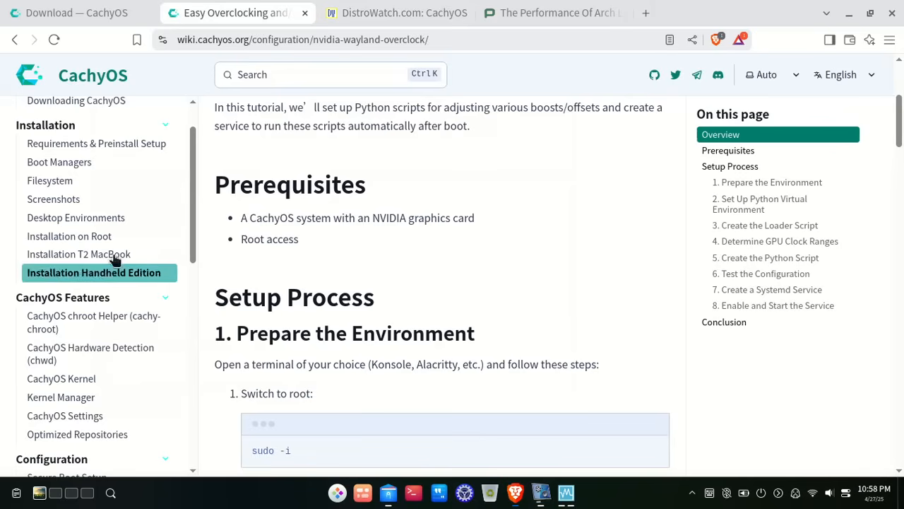
scroll(112, 257, "down", 10)
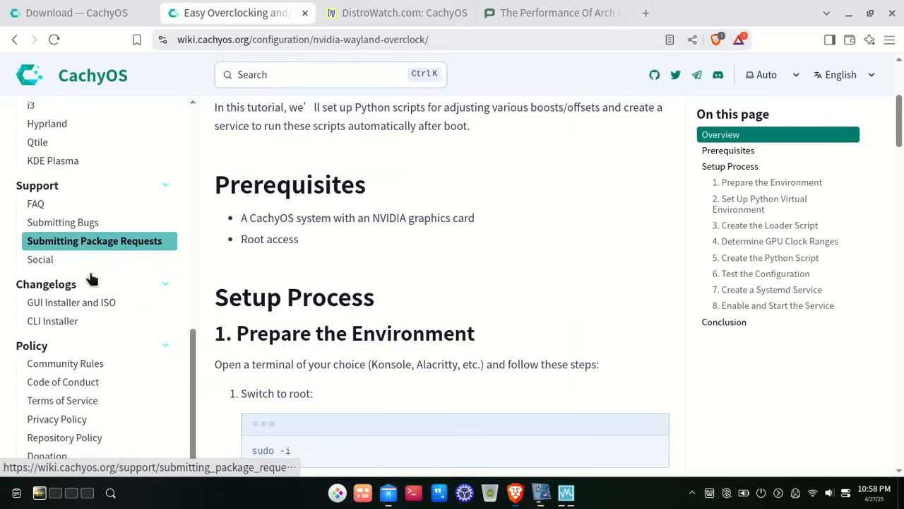
scroll(92, 280, "up", 15)
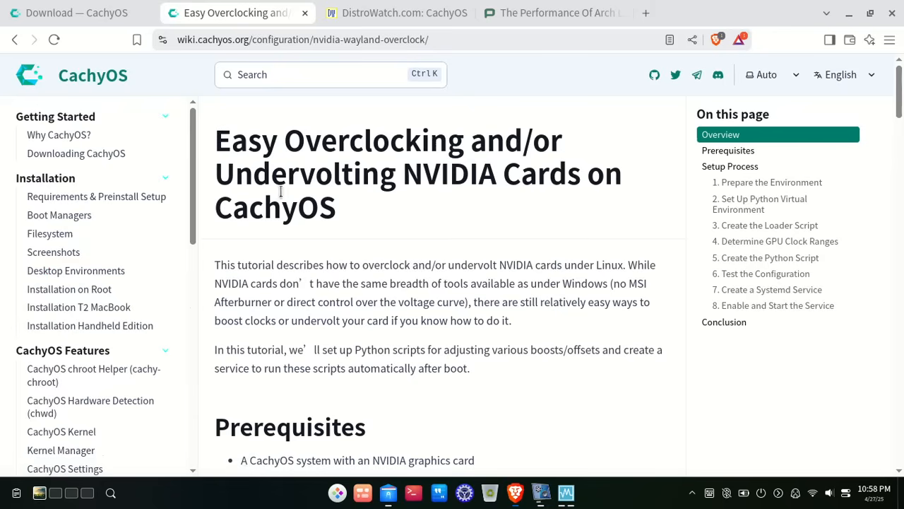
scroll(453, 302, "down", 1)
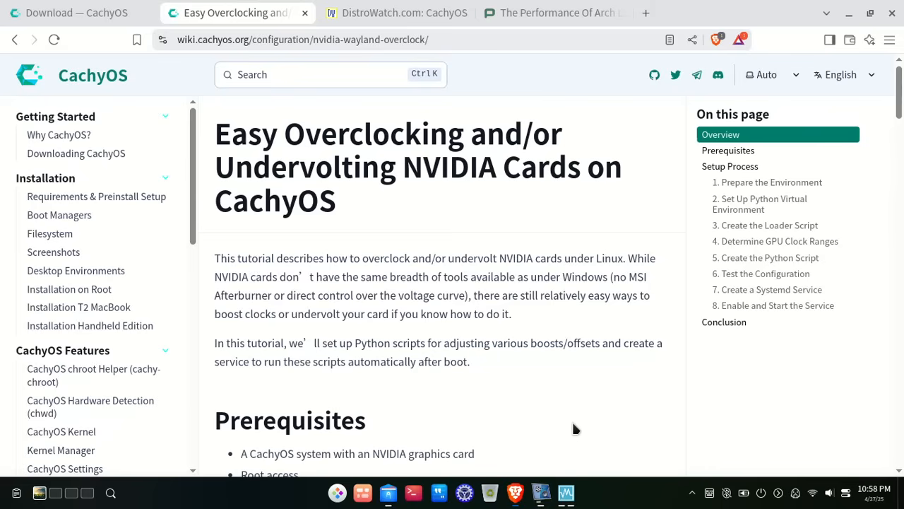
left_click(541, 492)
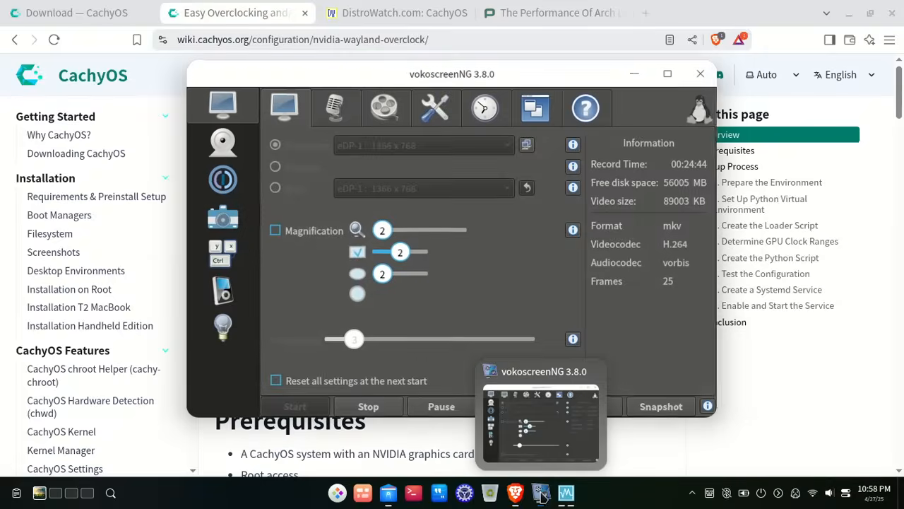